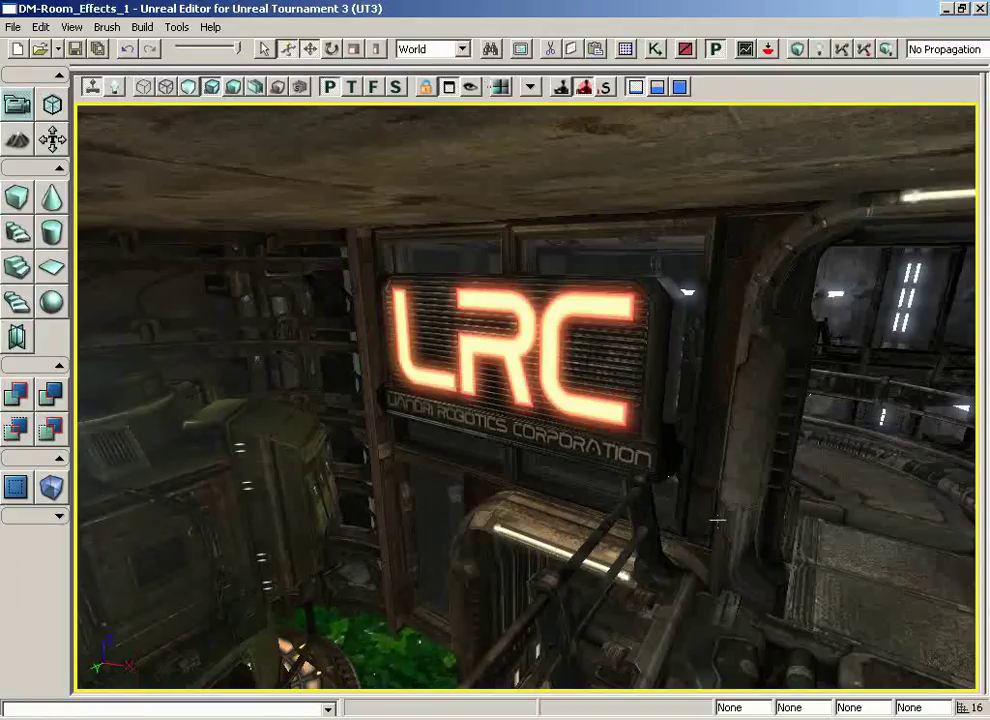
Step: Playtest the level in the editor from the dark room's floor, look around, and end the game session
{"action": "left_click_drag", "start_coordinate": [714, 521], "coordinate": [709, 470]}
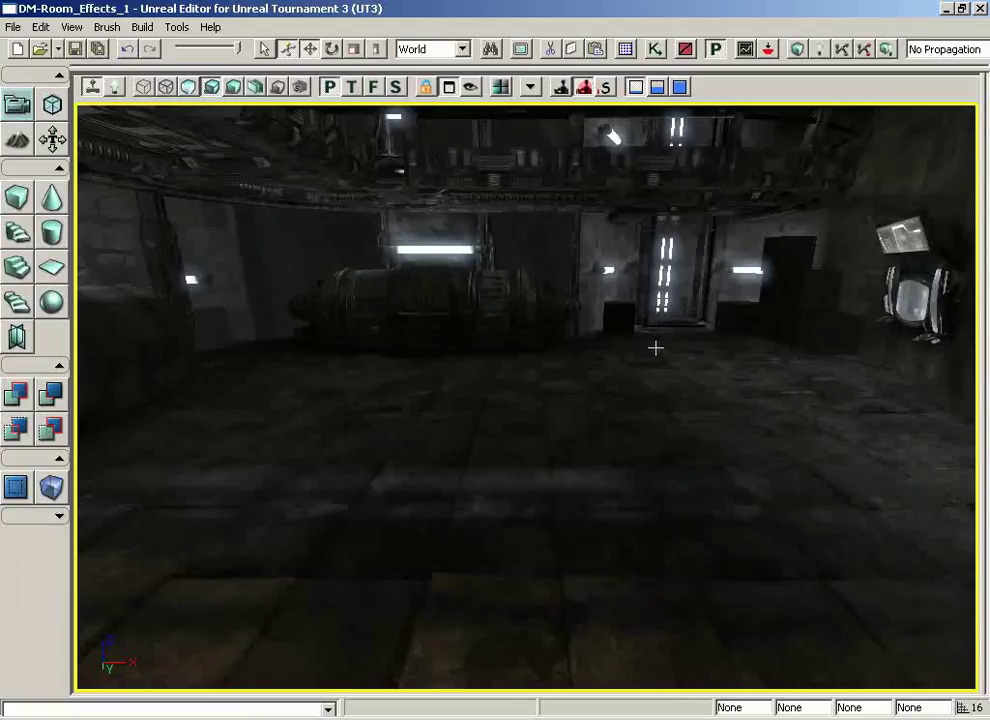
{"action": "right_click", "coordinate": [659, 353]}
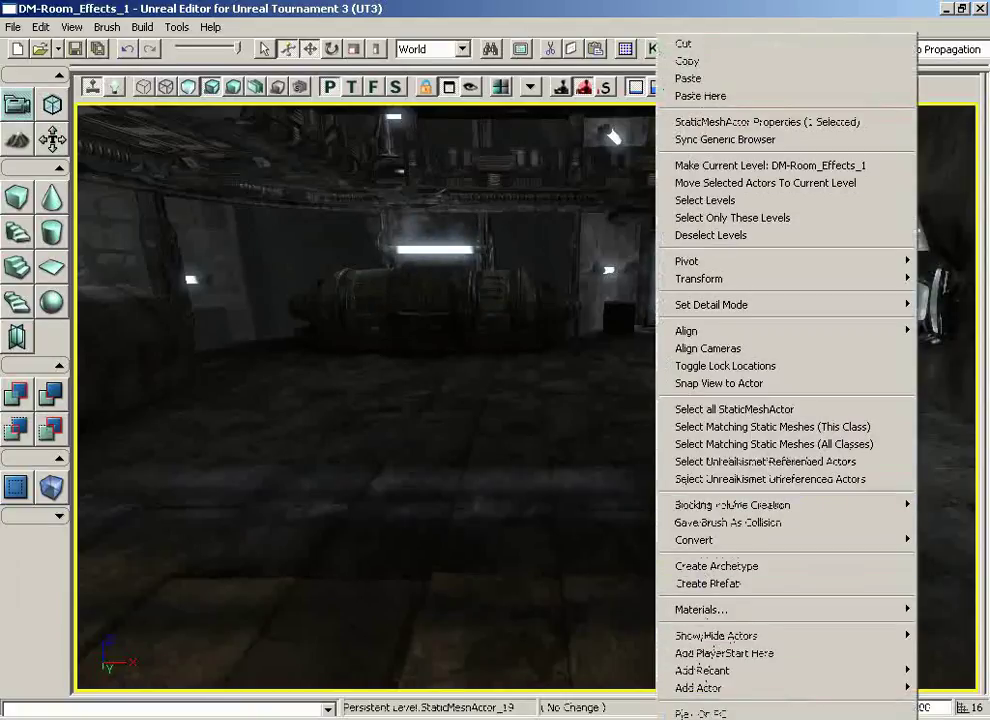
{"action": "left_click", "coordinate": [700, 714]}
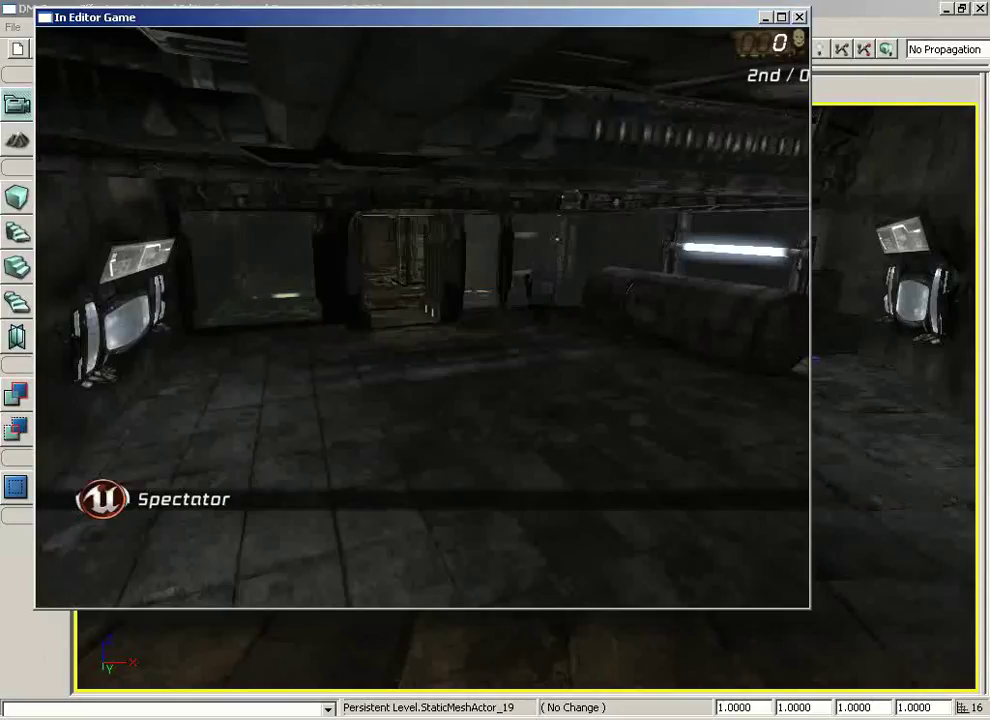
{"action": "key", "text": "Escape"}
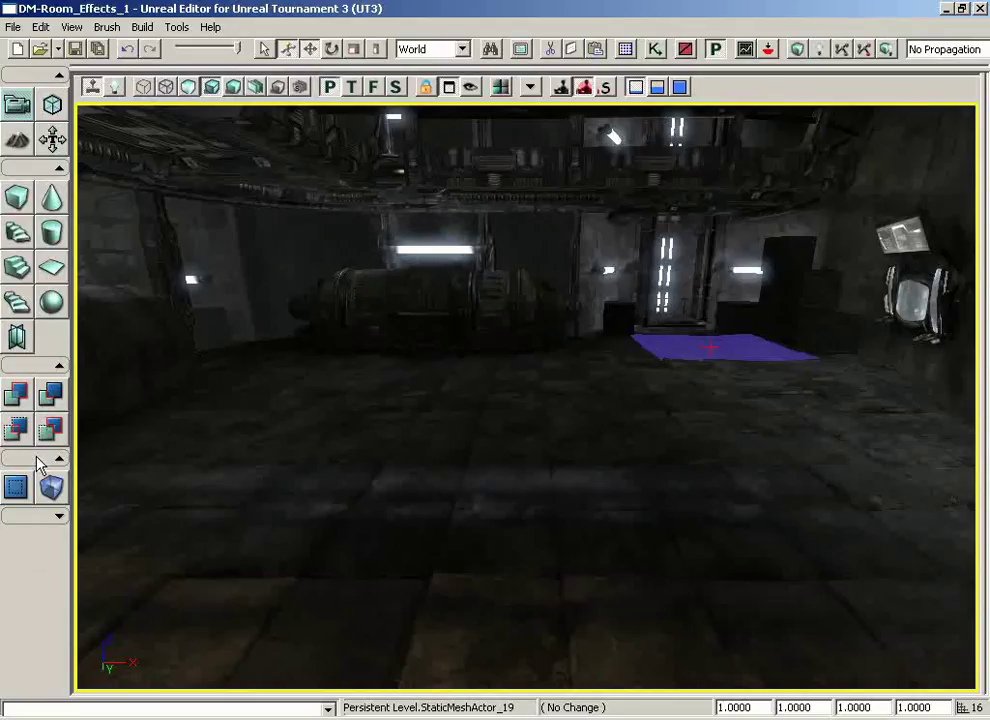
Step: Open the Actor Classes browser and expand NavigationPoint to examine the PathNode and PlayerStart classes
{"action": "left_click", "coordinate": [627, 50]}
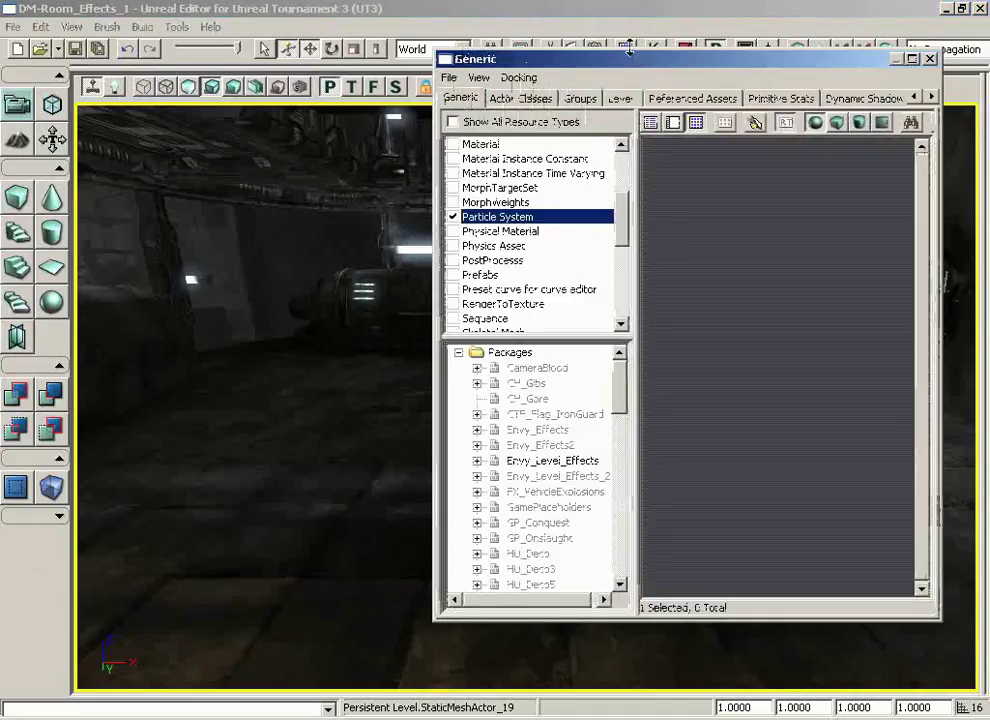
{"action": "left_click", "coordinate": [515, 99]}
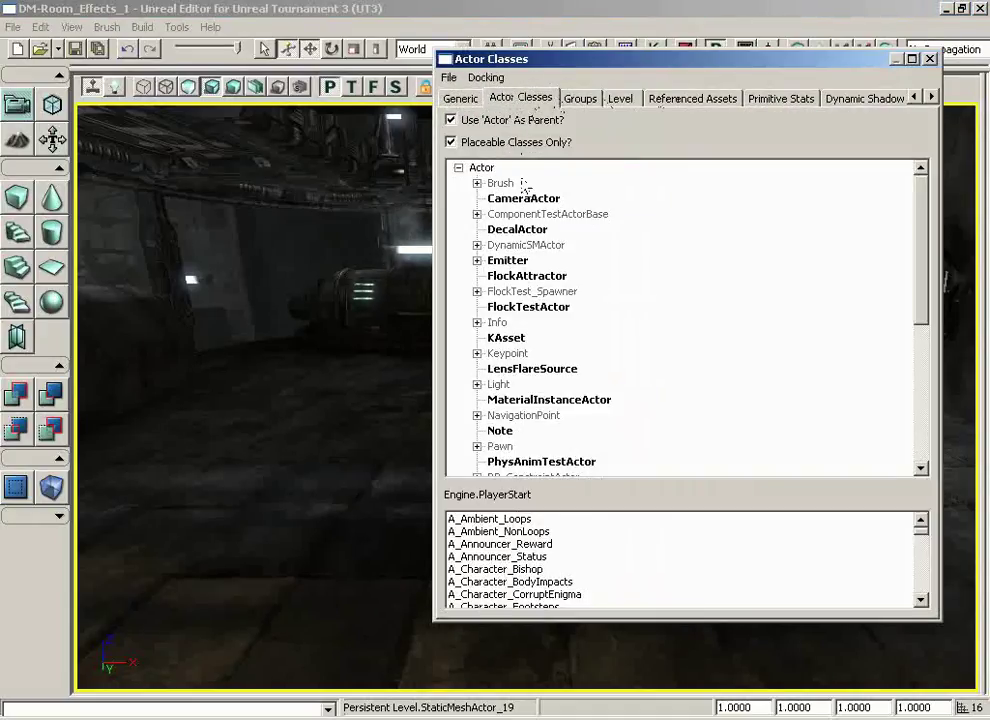
{"action": "left_click", "coordinate": [478, 416]}
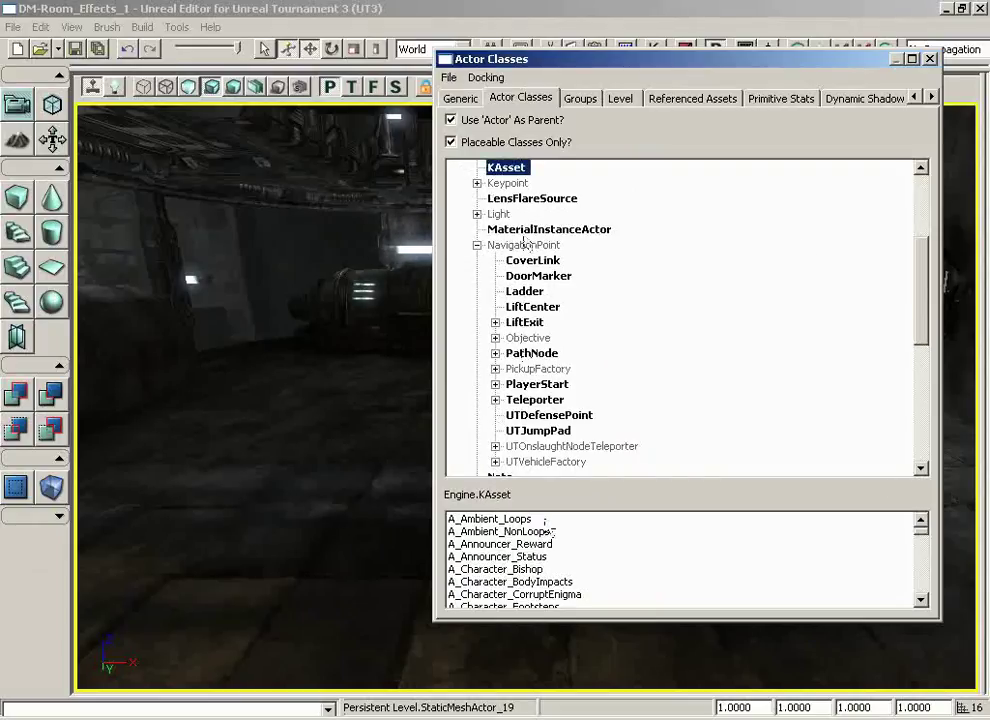
{"action": "left_click", "coordinate": [548, 357]}
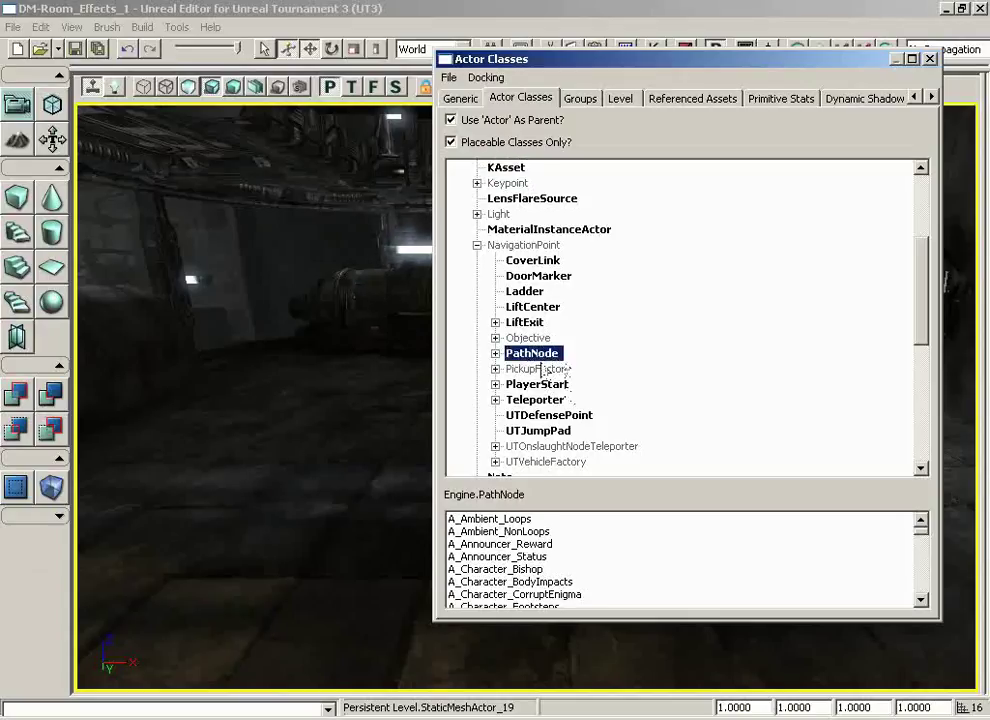
{"action": "left_click_drag", "start_coordinate": [520, 353], "coordinate": [538, 384]}
{"action": "left_click", "coordinate": [537, 384]}
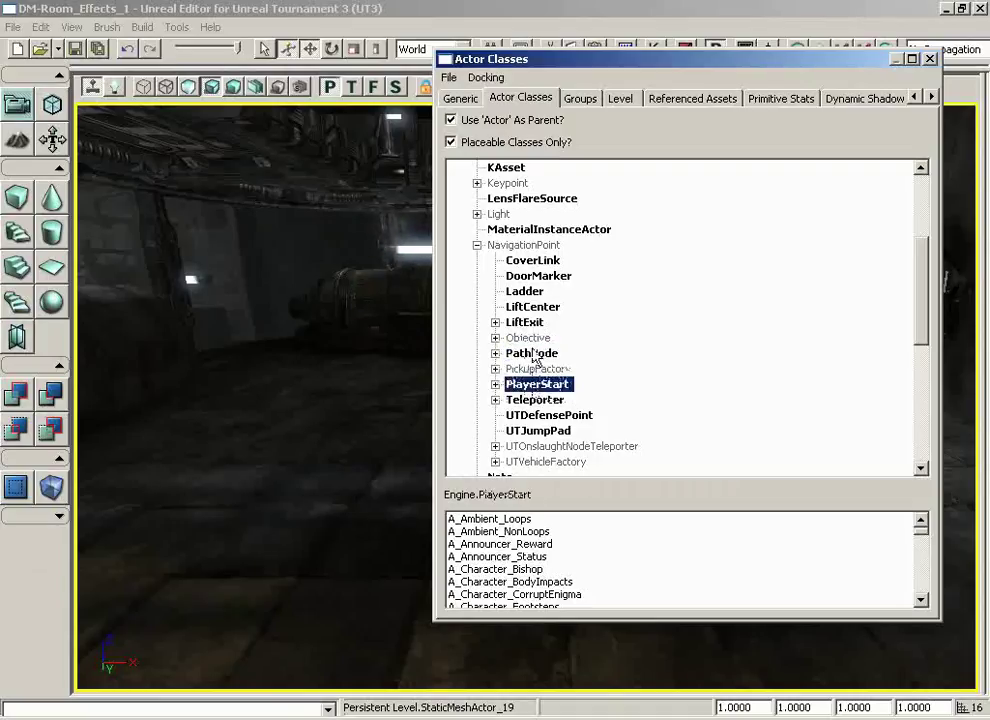
{"action": "left_click", "coordinate": [533, 355]}
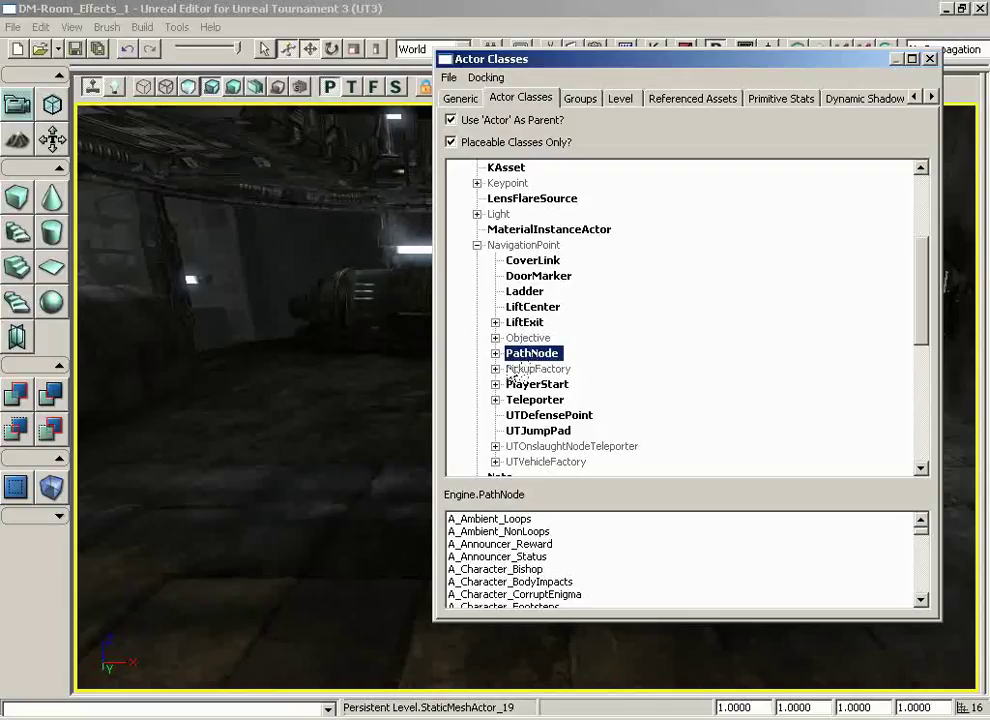
Step: Select the UTWeaponLocker_Content class within PickupFactory, UTPickupFactory and UTWeaponLocker
{"action": "left_click", "coordinate": [496, 369]}
{"action": "left_click", "coordinate": [512, 384]}
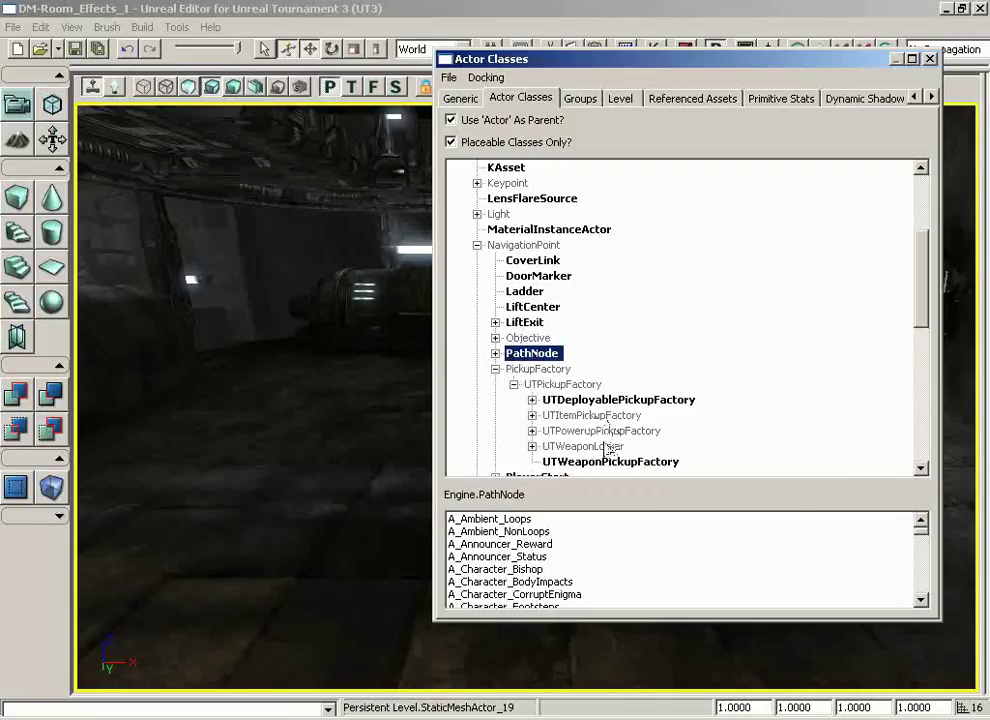
{"action": "scroll", "coordinate": [583, 427], "scroll_direction": "down", "scroll_amount": 3}
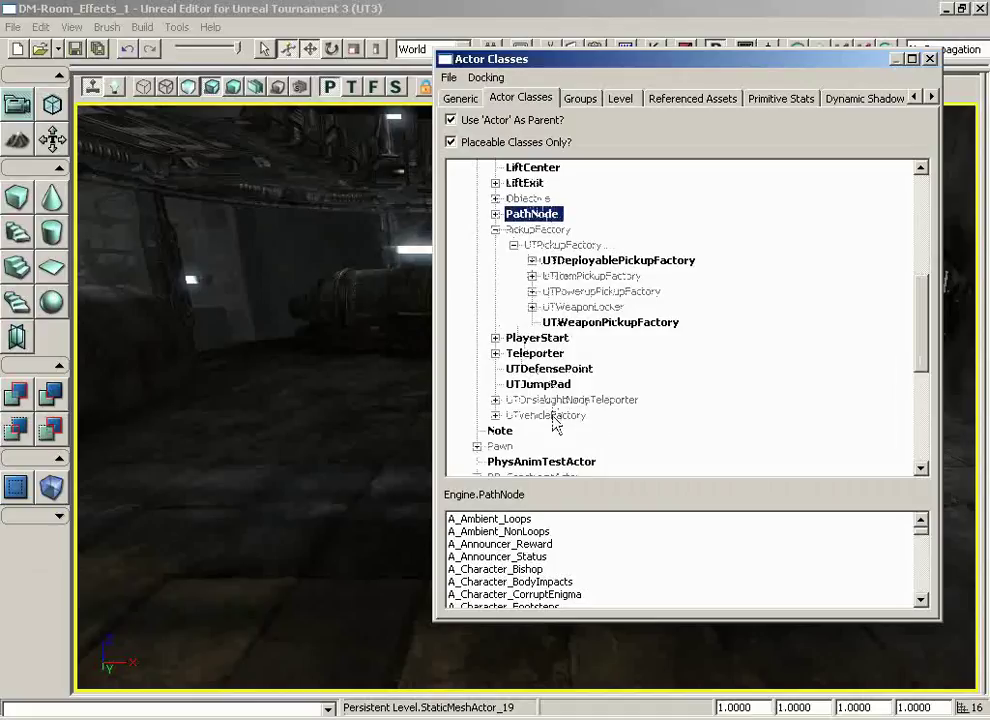
{"action": "scroll", "coordinate": [630, 347], "scroll_direction": "up", "scroll_amount": 1}
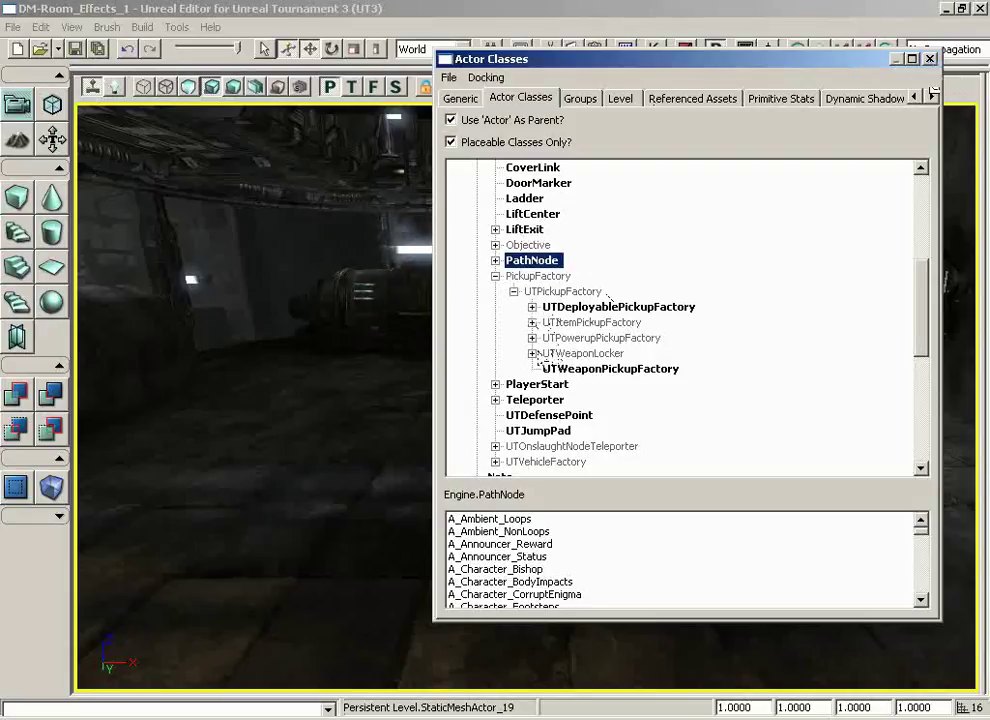
{"action": "left_click", "coordinate": [531, 354]}
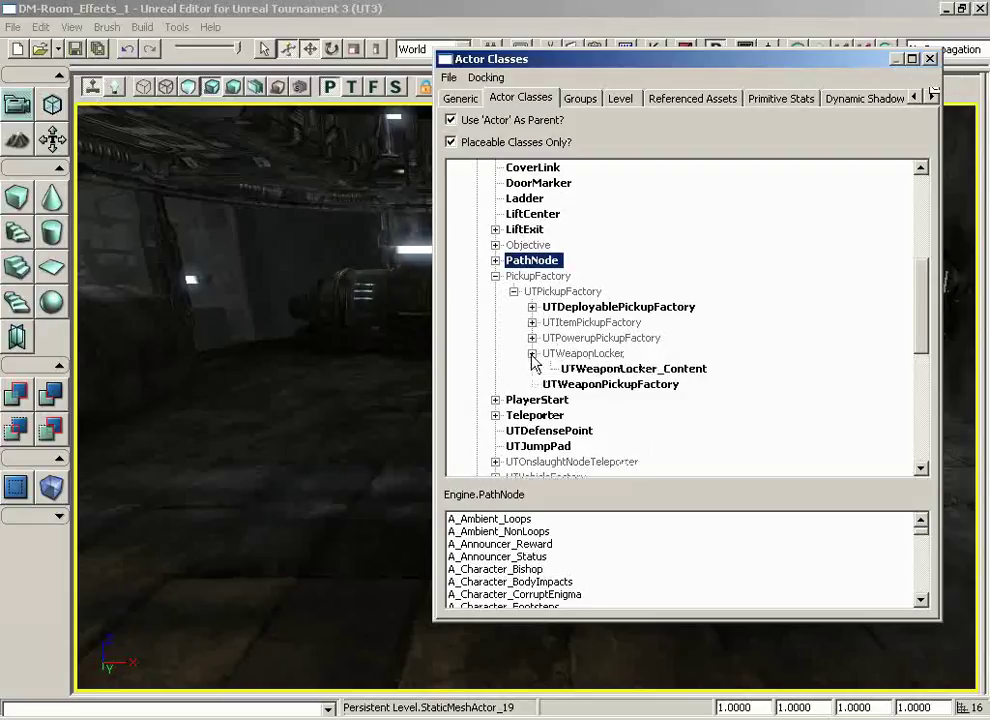
{"action": "left_click", "coordinate": [615, 371]}
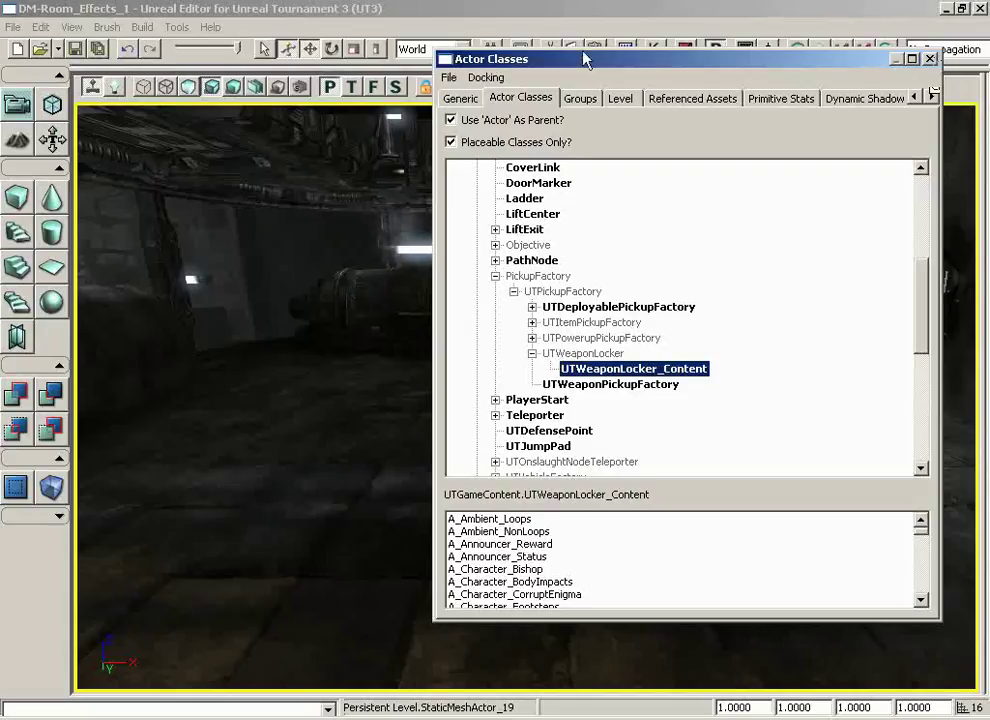
Step: Place a UTWeaponLocker_Content actor on the open floor between the large cylindrical tanks
{"action": "left_click_drag", "start_coordinate": [574, 62], "coordinate": [878, 74]}
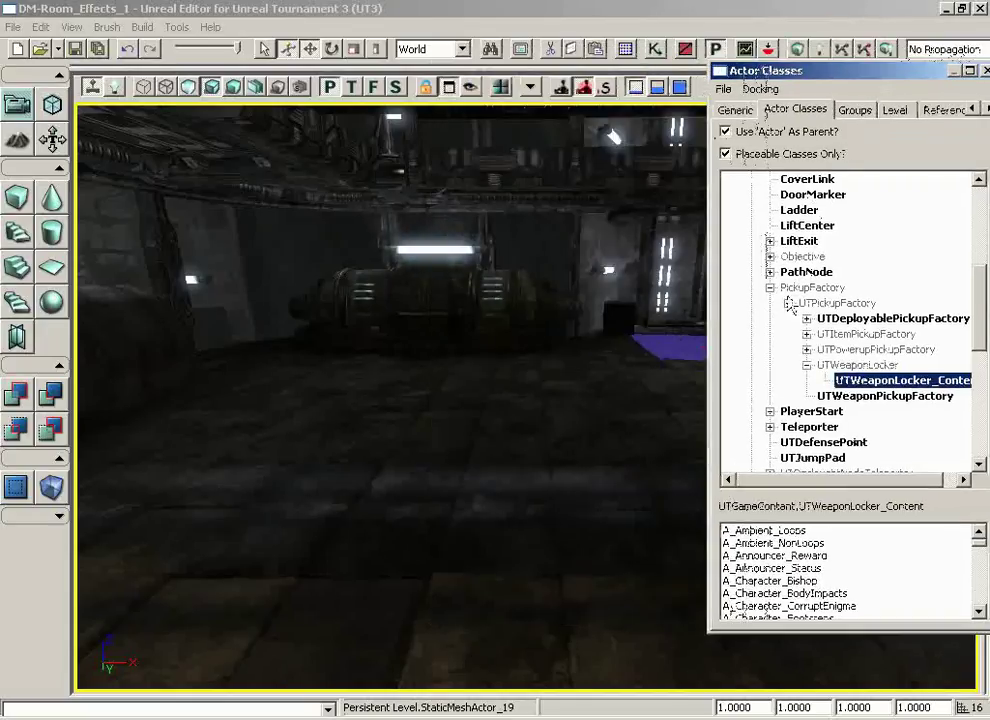
{"action": "right_click_drag", "start_coordinate": [510, 443], "coordinate": [514, 443]}
{"action": "left_click_drag", "start_coordinate": [514, 443], "coordinate": [210, 378]}
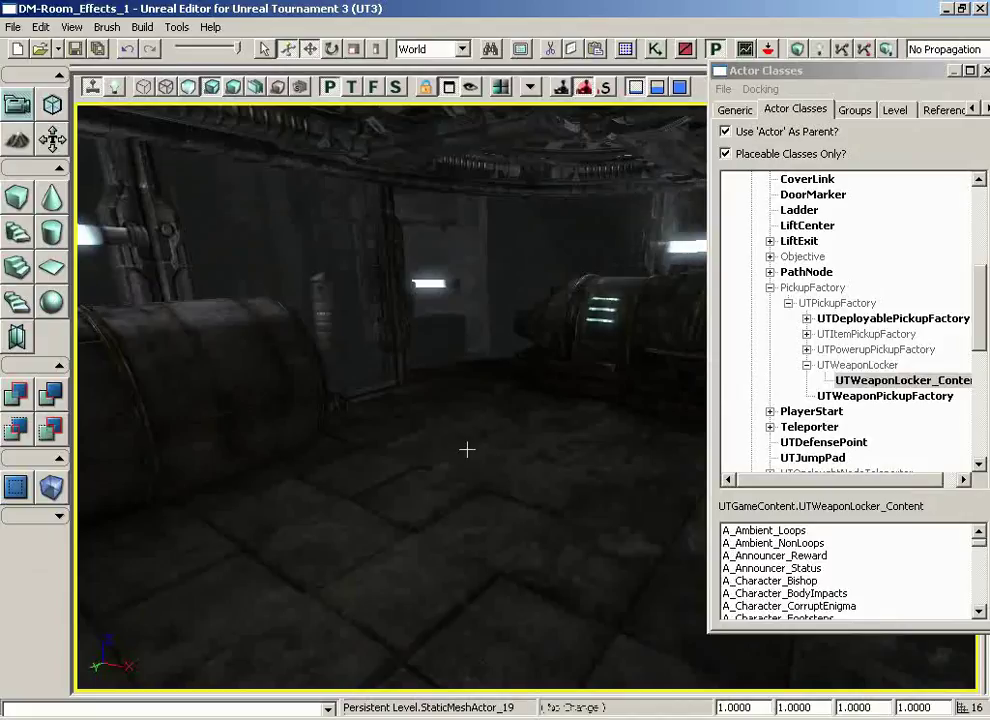
{"action": "right_click", "coordinate": [467, 444]}
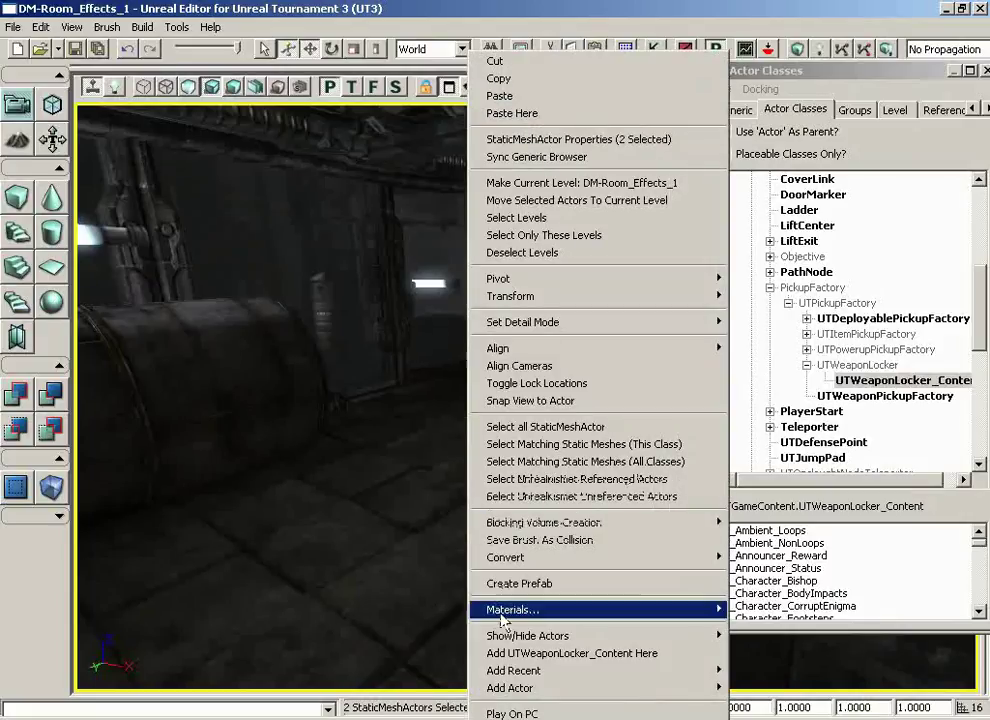
{"action": "left_click", "coordinate": [596, 655]}
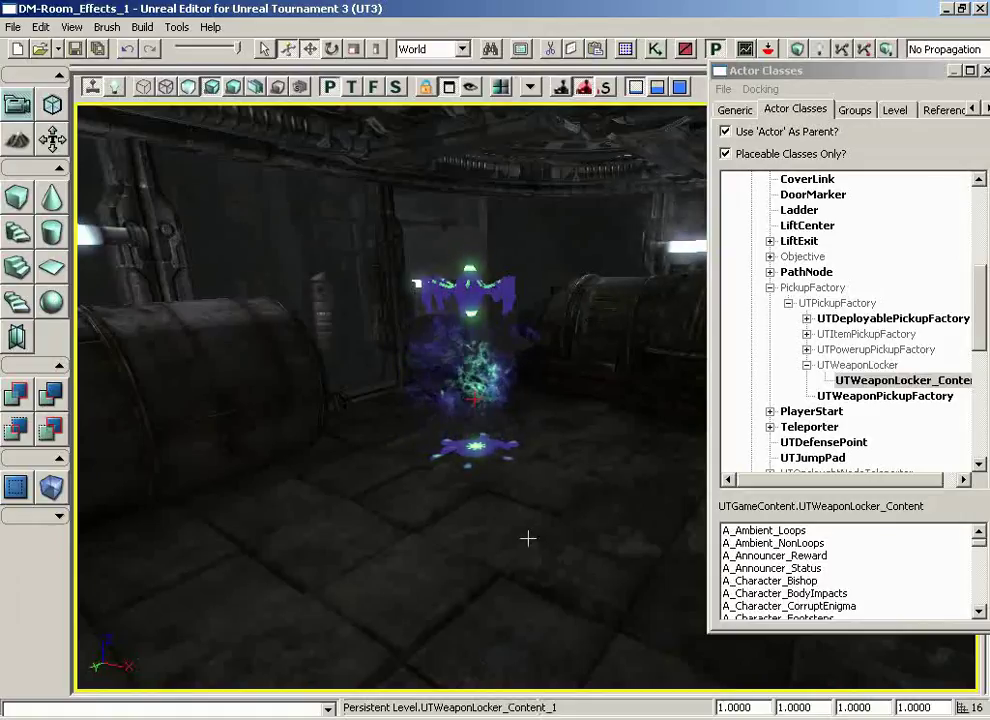
Step: Add a first entry to the weapon locker's Weapons list with its WeaponClass set to UTWeap_FlakCannon
{"action": "double_click", "coordinate": [504, 297]}
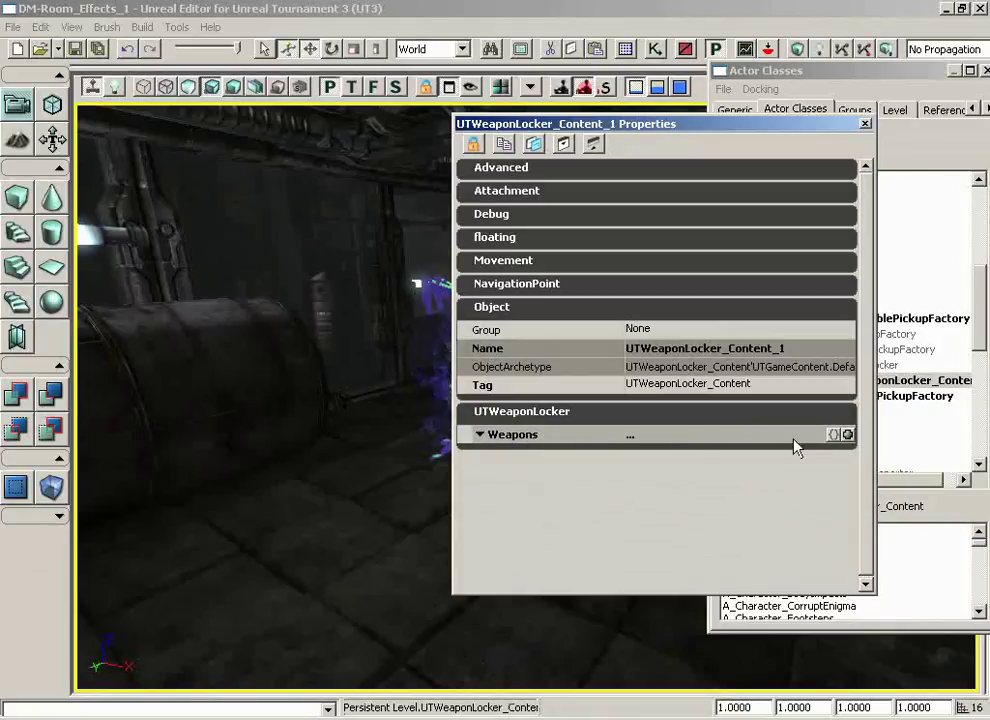
{"action": "left_click", "coordinate": [847, 435]}
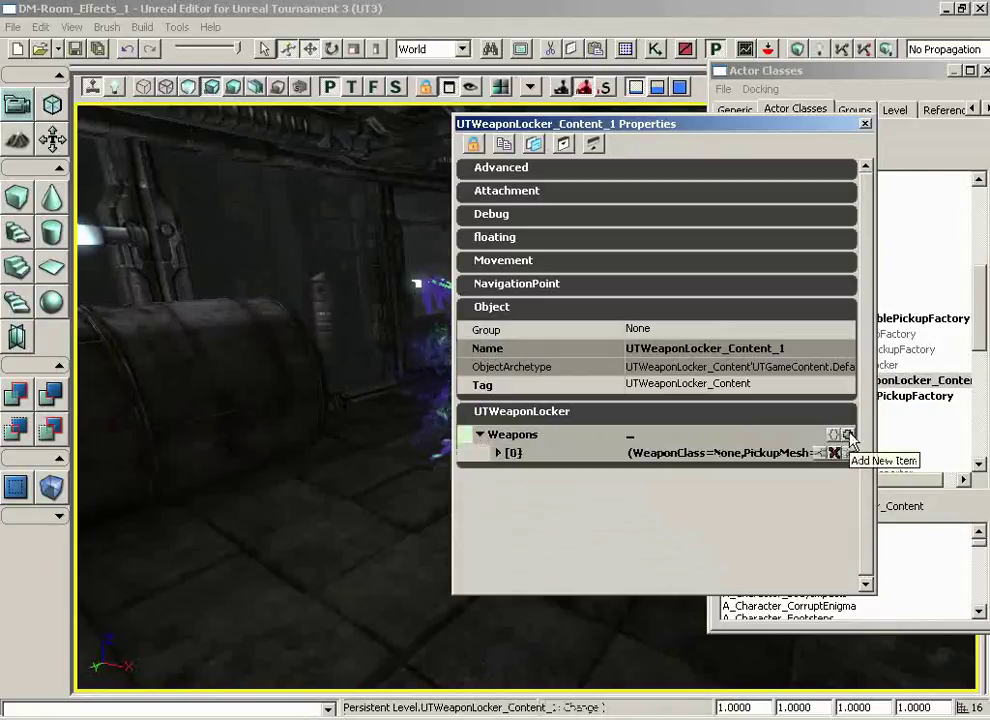
{"action": "left_click", "coordinate": [498, 453]}
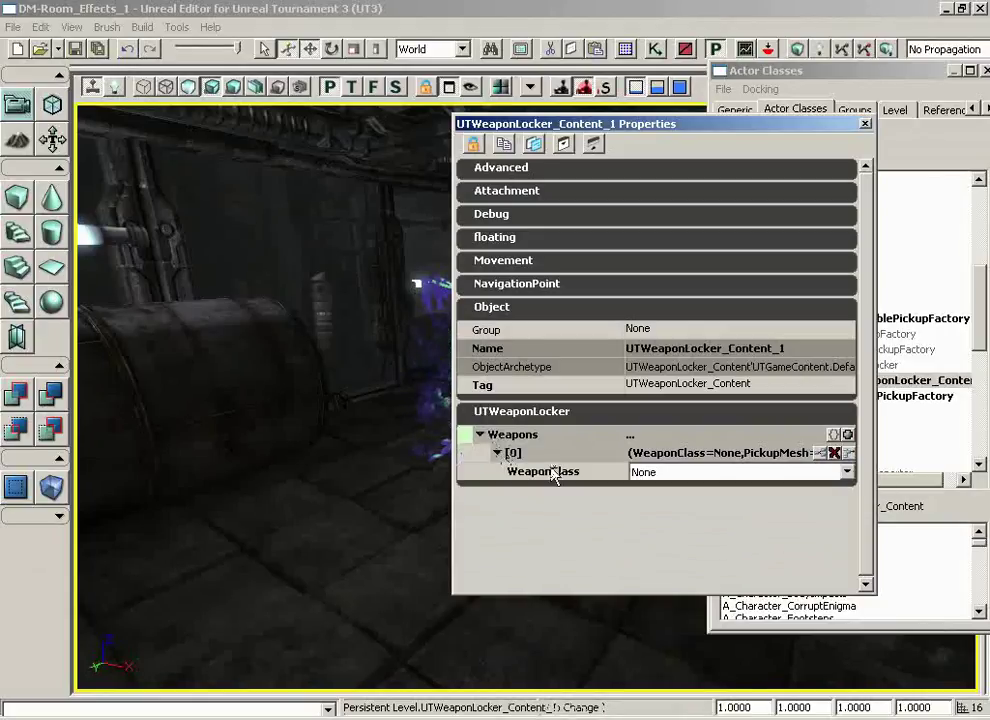
{"action": "left_click", "coordinate": [683, 477]}
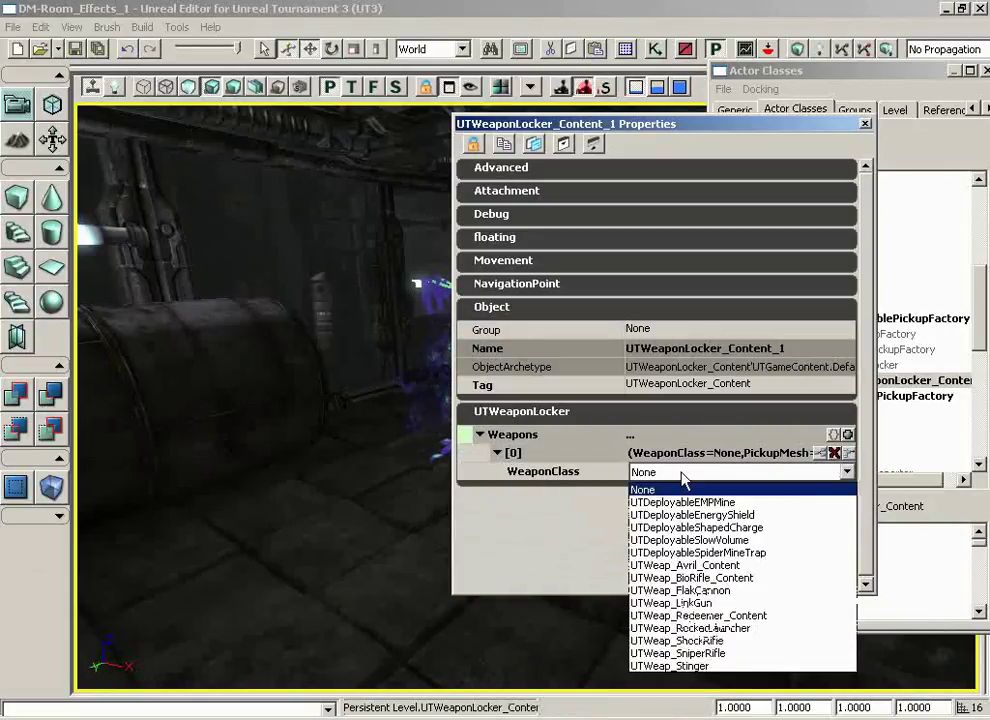
{"action": "left_click", "coordinate": [704, 591]}
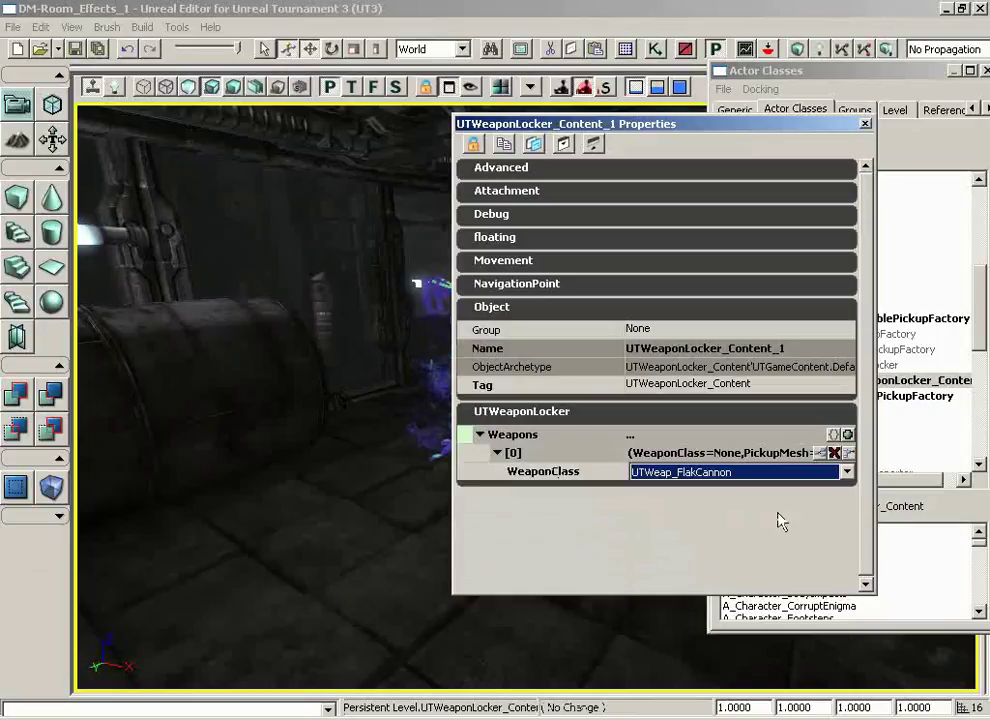
Step: Add a second Weapons entry with WeaponClass UTWeap_Stinger and close the weapon locker's properties
{"action": "left_click", "coordinate": [847, 435]}
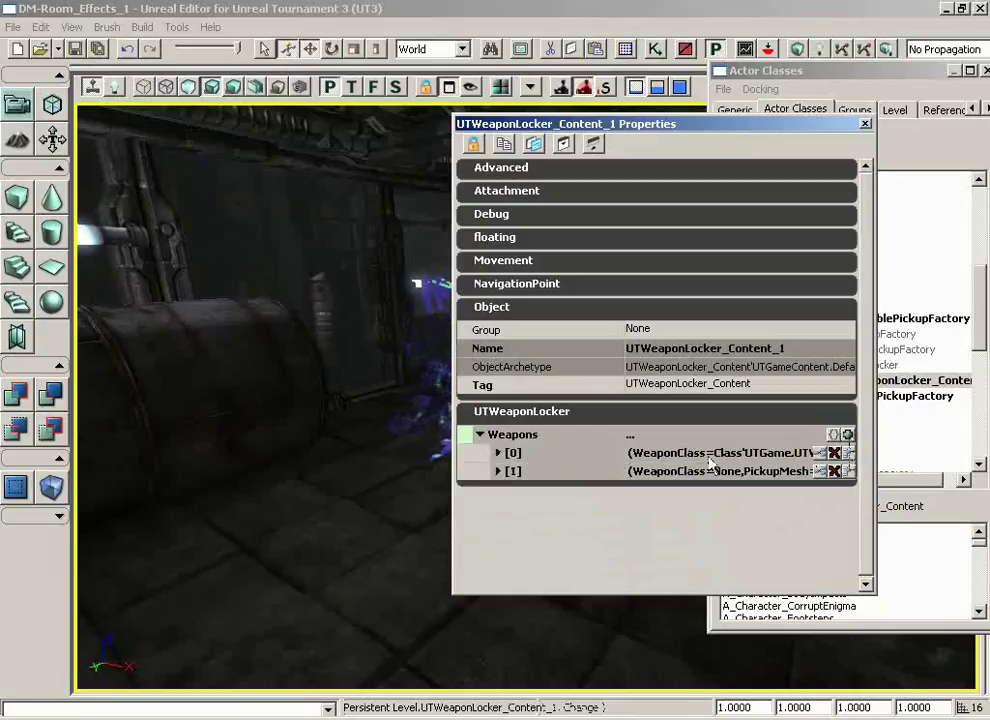
{"action": "left_click", "coordinate": [498, 471]}
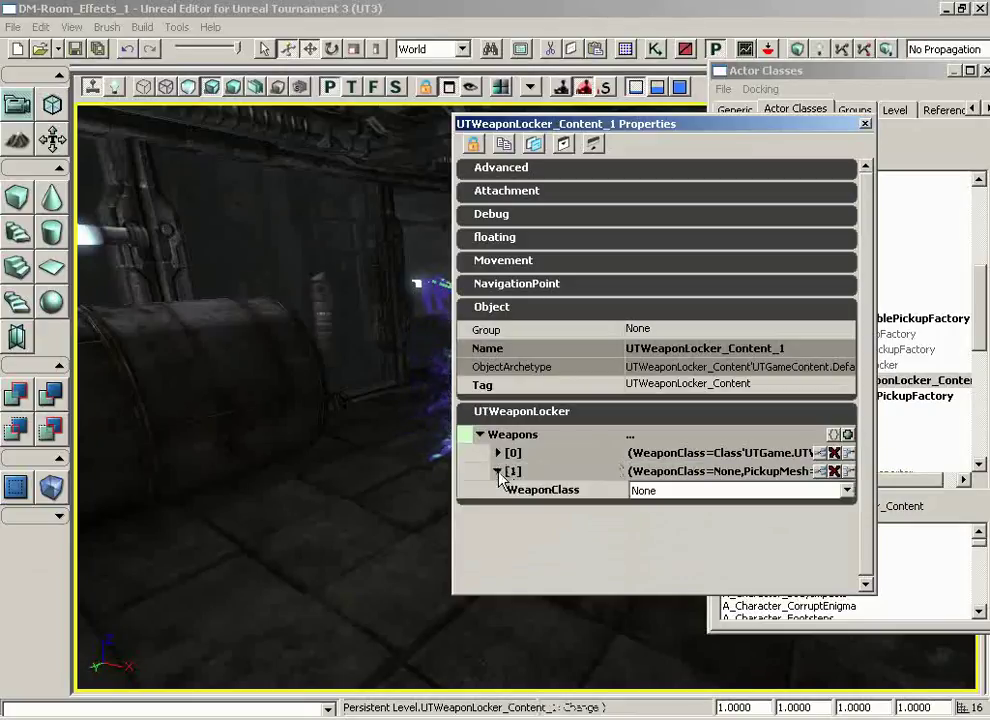
{"action": "left_click", "coordinate": [692, 491]}
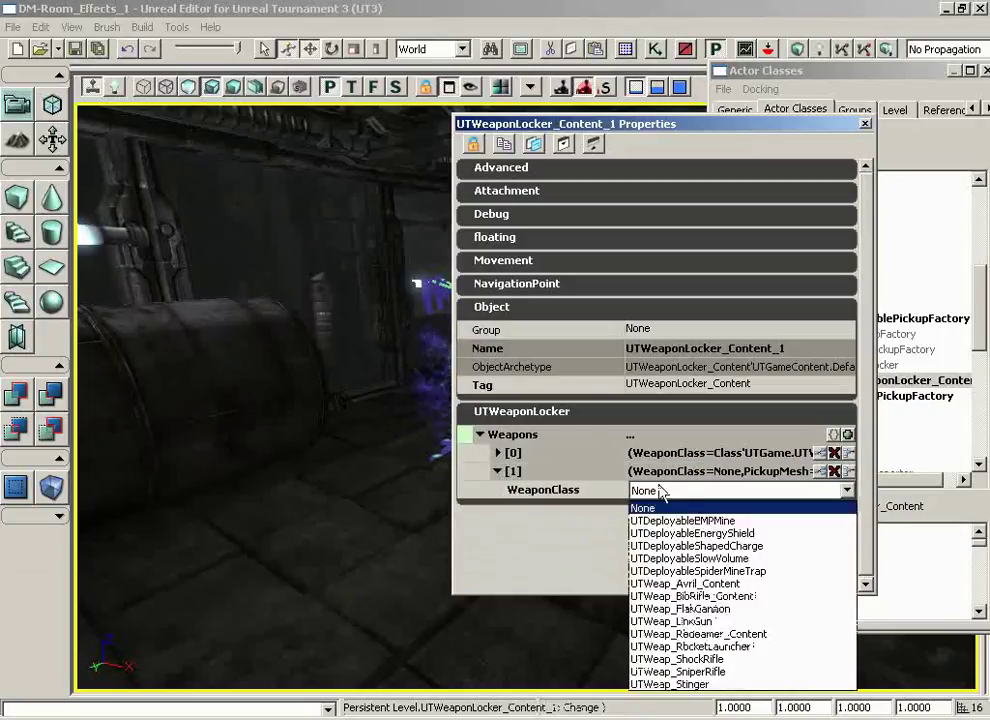
{"action": "left_click", "coordinate": [697, 684]}
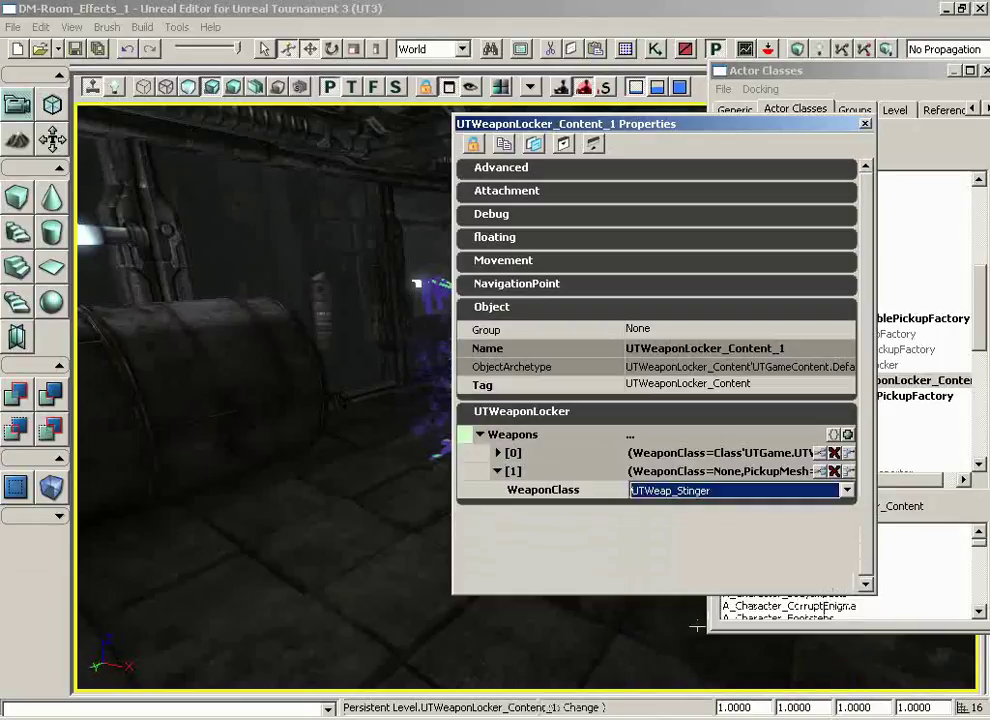
{"action": "left_click", "coordinate": [866, 125]}
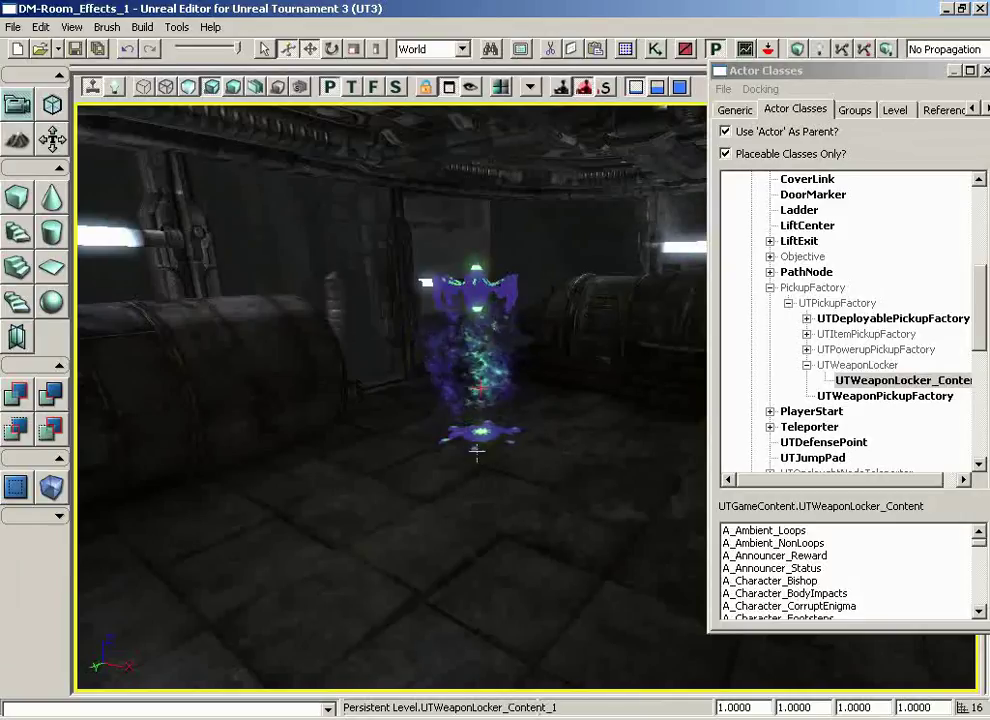
Step: Add pickup lights to the level so the weapon locker is lit
{"action": "left_click", "coordinate": [177, 27]}
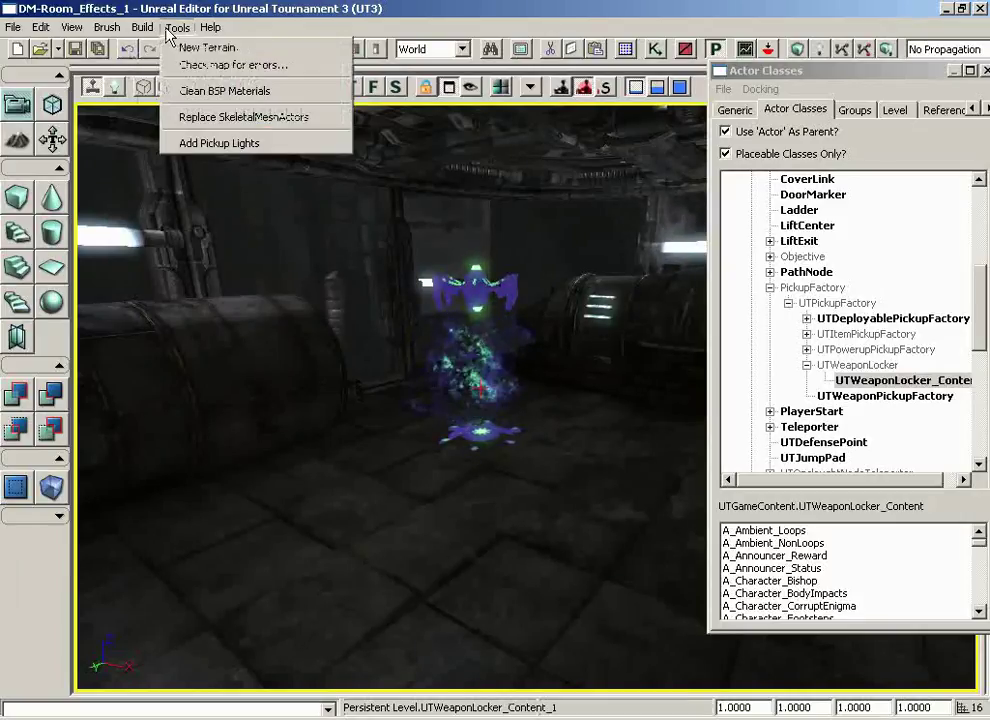
{"action": "left_click", "coordinate": [210, 151]}
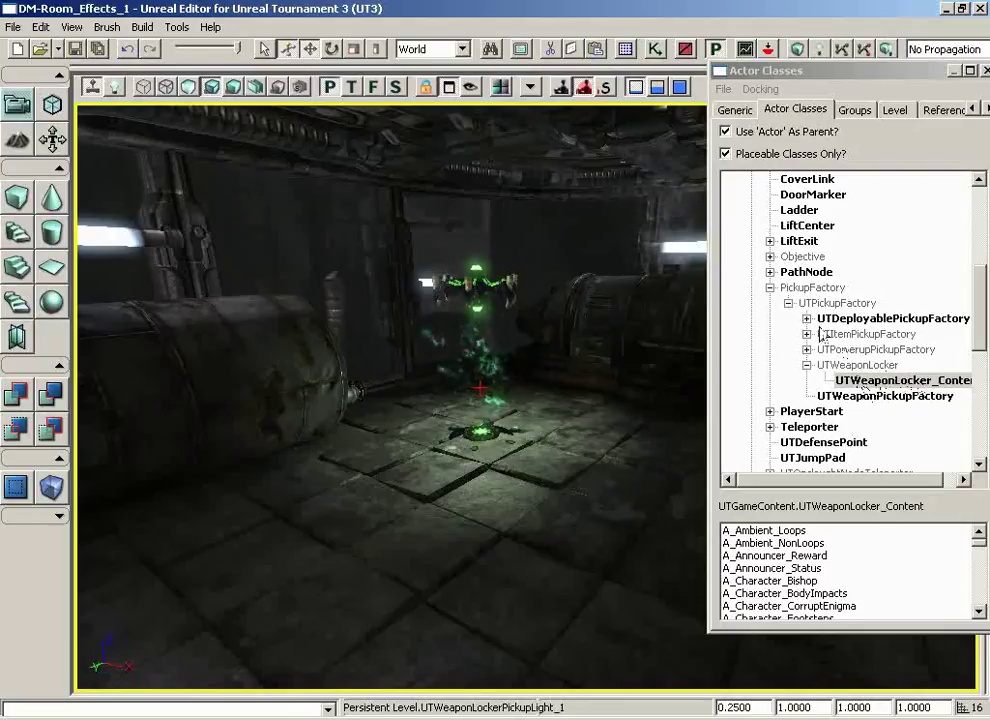
Step: Place a PlayerStart actor on the dark floor near the wall-mounted consoles
{"action": "scroll", "coordinate": [977, 308], "scroll_direction": "up", "scroll_amount": 2}
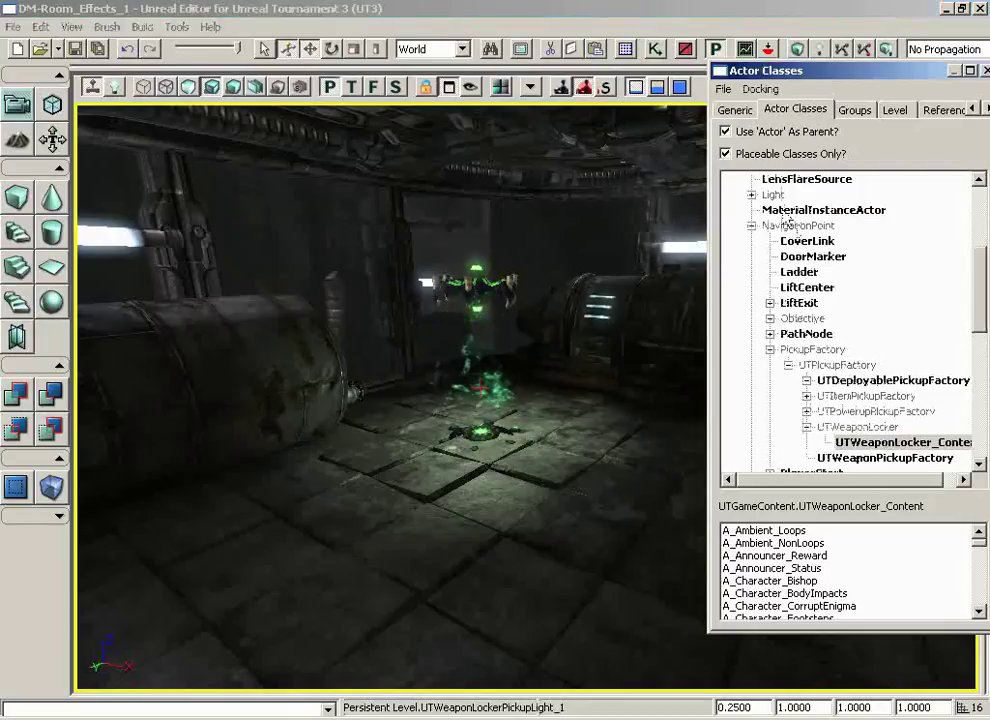
{"action": "left_click", "coordinate": [795, 226]}
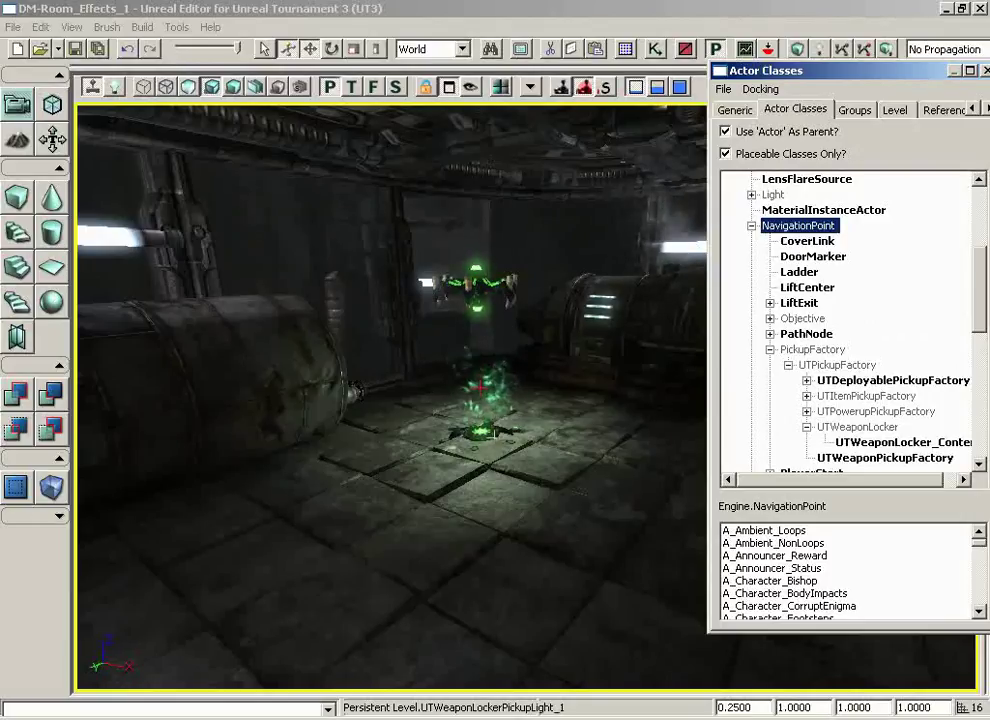
{"action": "left_click_drag", "start_coordinate": [570, 515], "coordinate": [943, 432]}
{"action": "scroll", "coordinate": [838, 374], "scroll_direction": "down", "scroll_amount": 3}
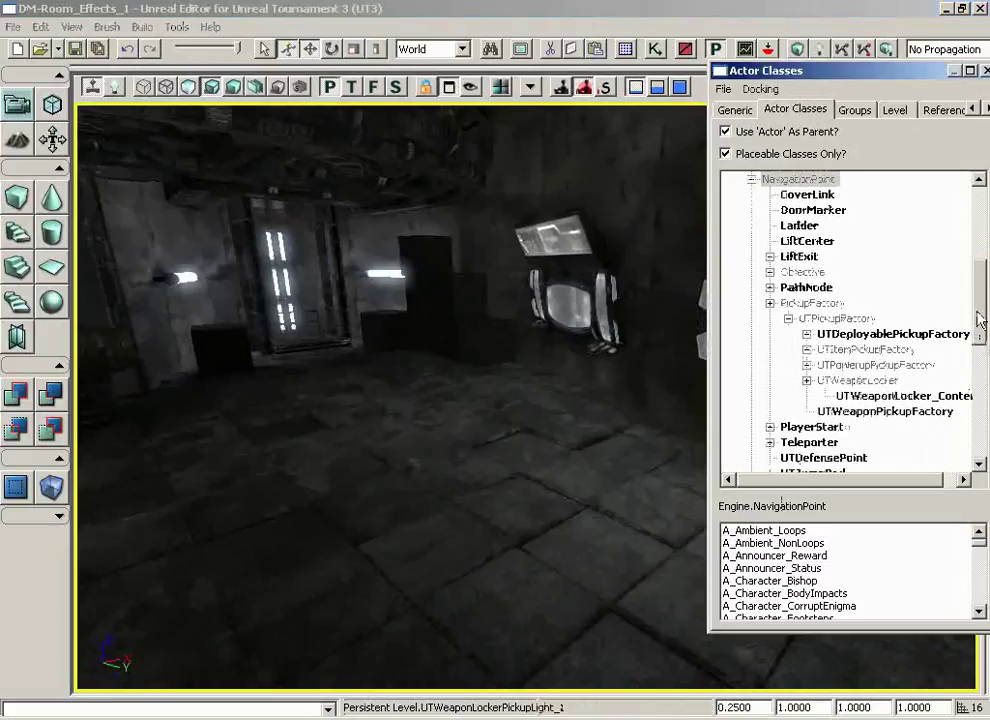
{"action": "left_click", "coordinate": [815, 366]}
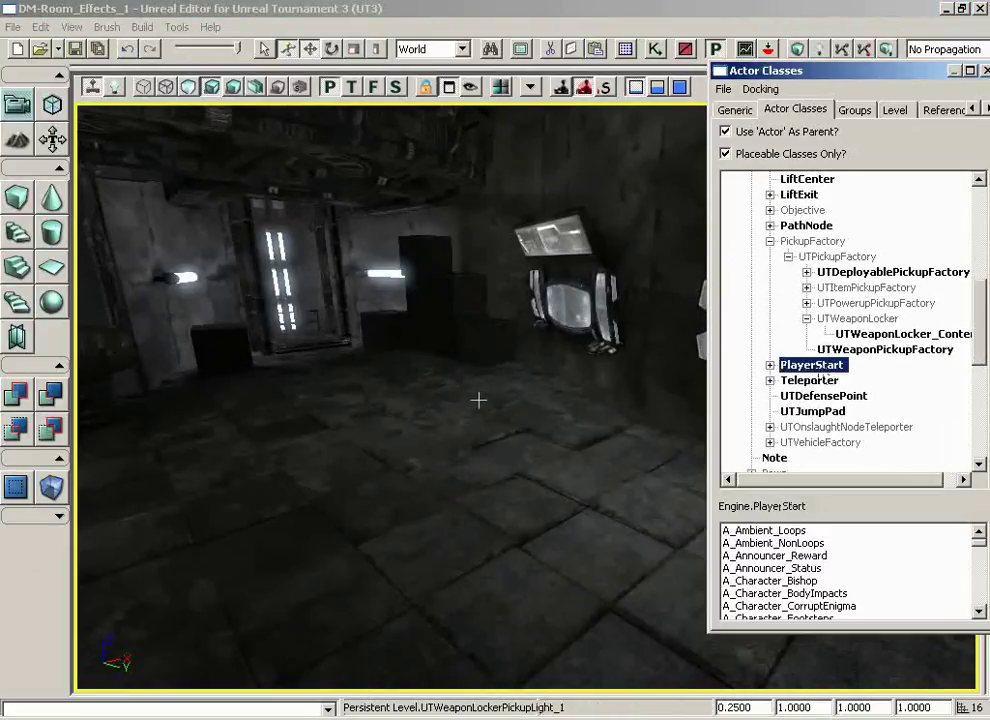
{"action": "right_click", "coordinate": [451, 404]}
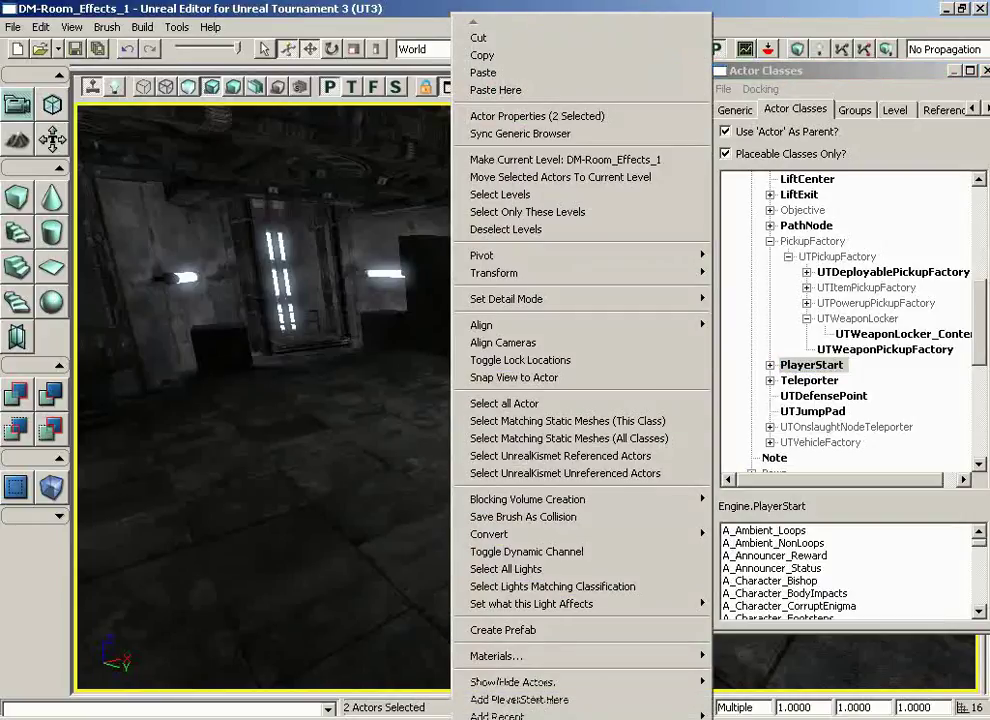
{"action": "mouse_move", "coordinate": [500, 714]}
{"action": "mouse_move", "coordinate": [504, 665]}
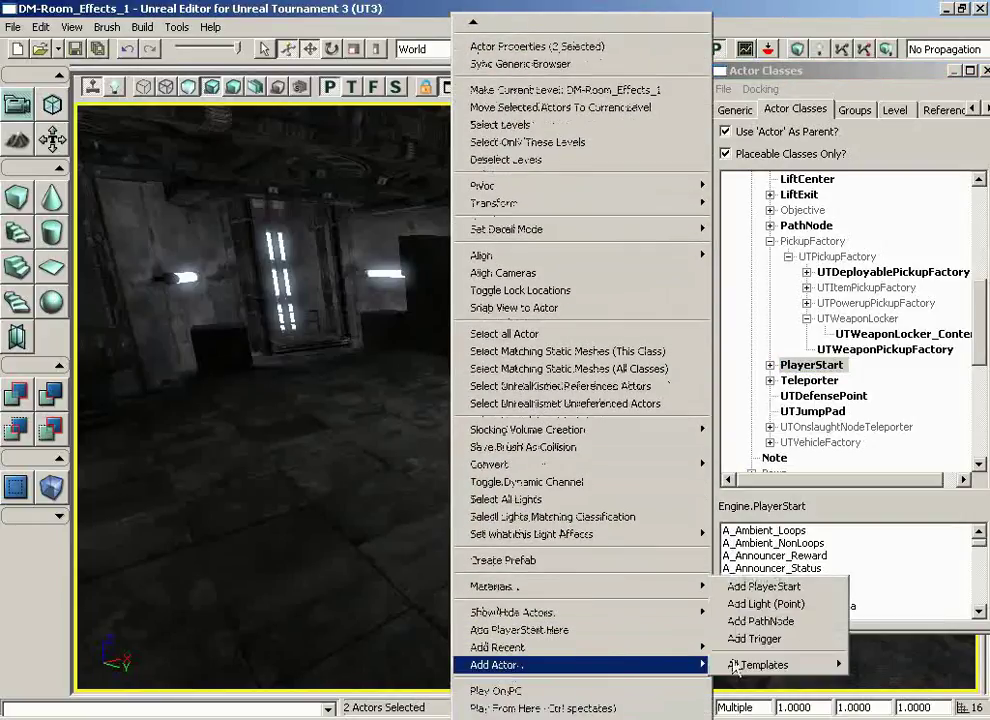
{"action": "left_click", "coordinate": [783, 597]}
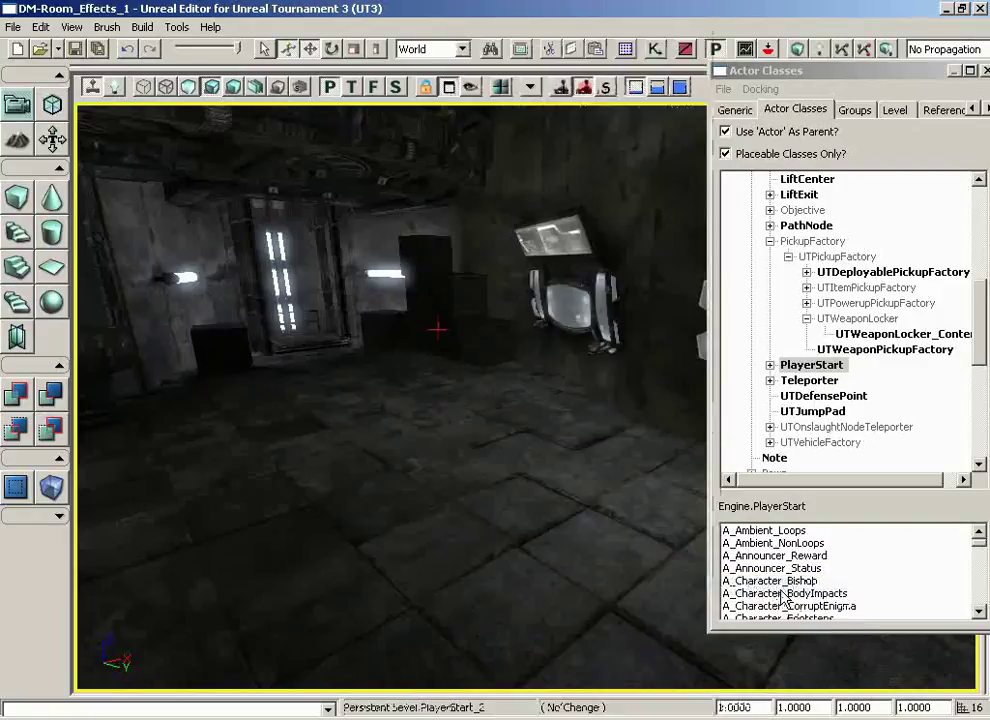
Step: Turn off game view to show the actor icons, and shift the new player start along its Y axis
{"action": "mouse_move", "coordinate": [393, 482]}
{"action": "left_mouse_down"}
{"action": "mouse_move", "coordinate": [367, 486]}
{"action": "mouse_move", "coordinate": [401, 480]}
{"action": "left_mouse_up"}
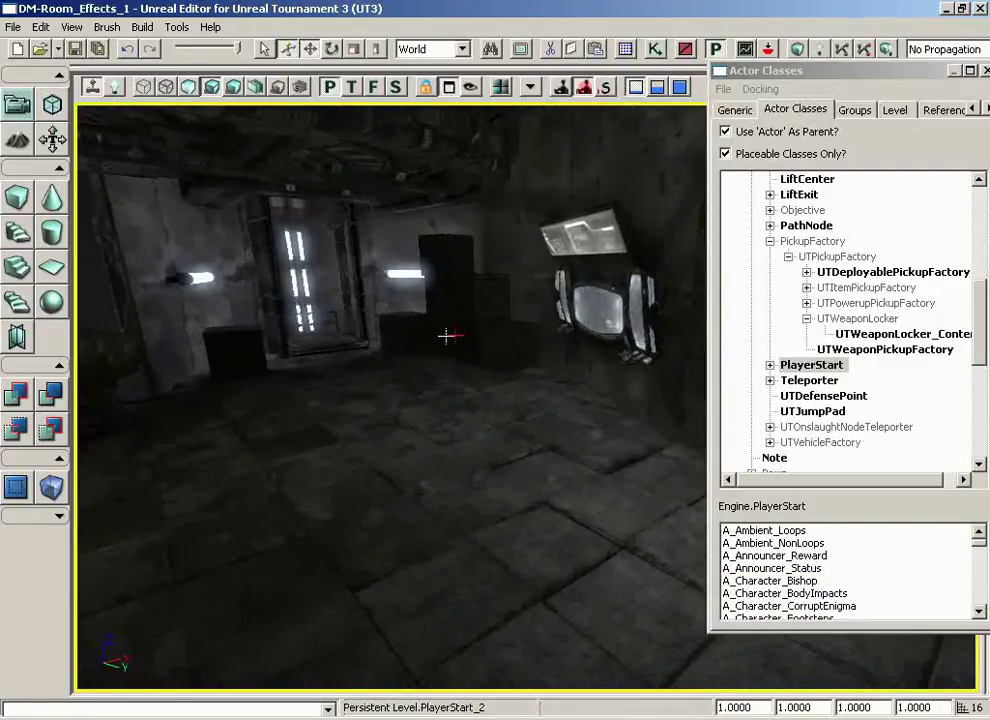
{"action": "key", "text": "g"}
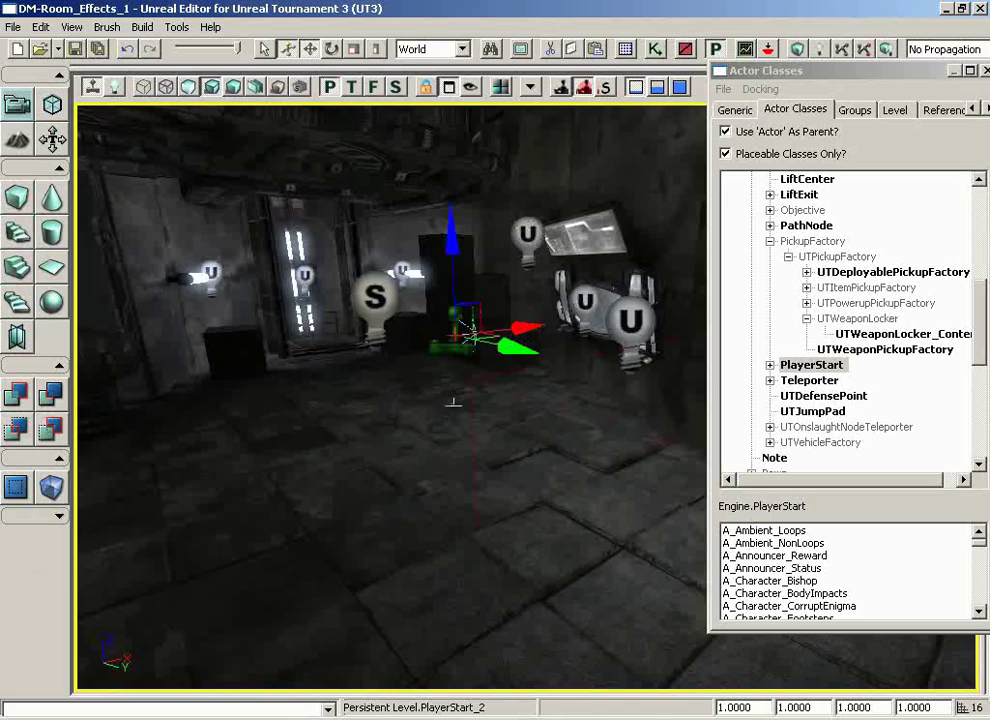
{"action": "left_click_drag", "start_coordinate": [442, 427], "coordinate": [480, 428]}
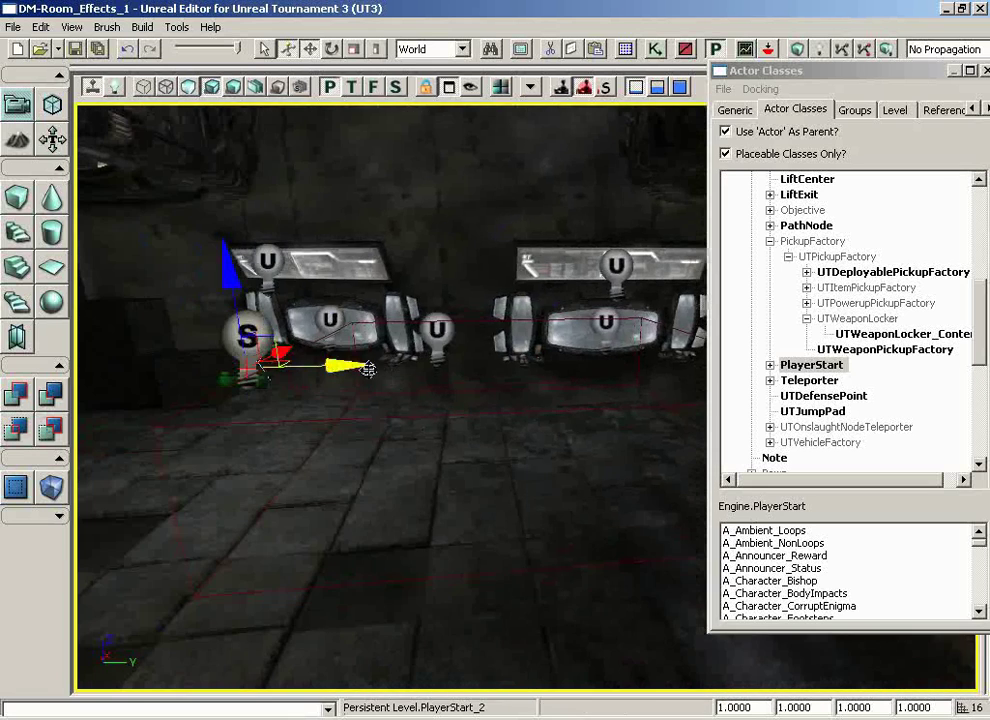
{"action": "left_click_drag", "start_coordinate": [354, 367], "coordinate": [338, 453], "text": "alt"}
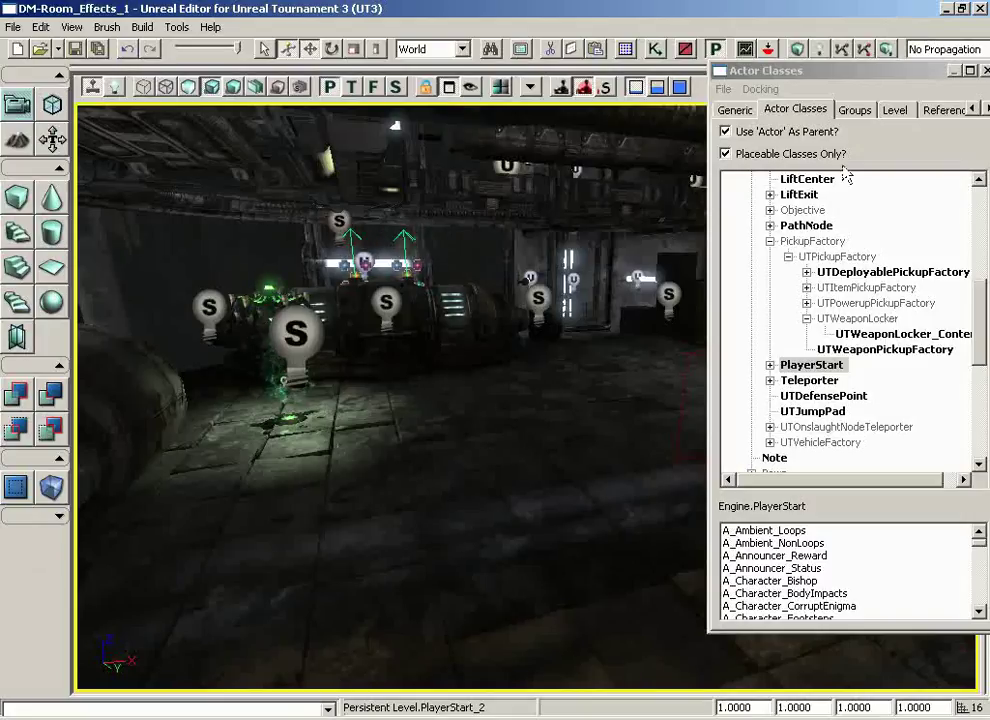
Step: Uncover the build commands, build the level's AI paths and close the Map Check results
{"action": "left_click_drag", "start_coordinate": [868, 78], "coordinate": [864, 126]}
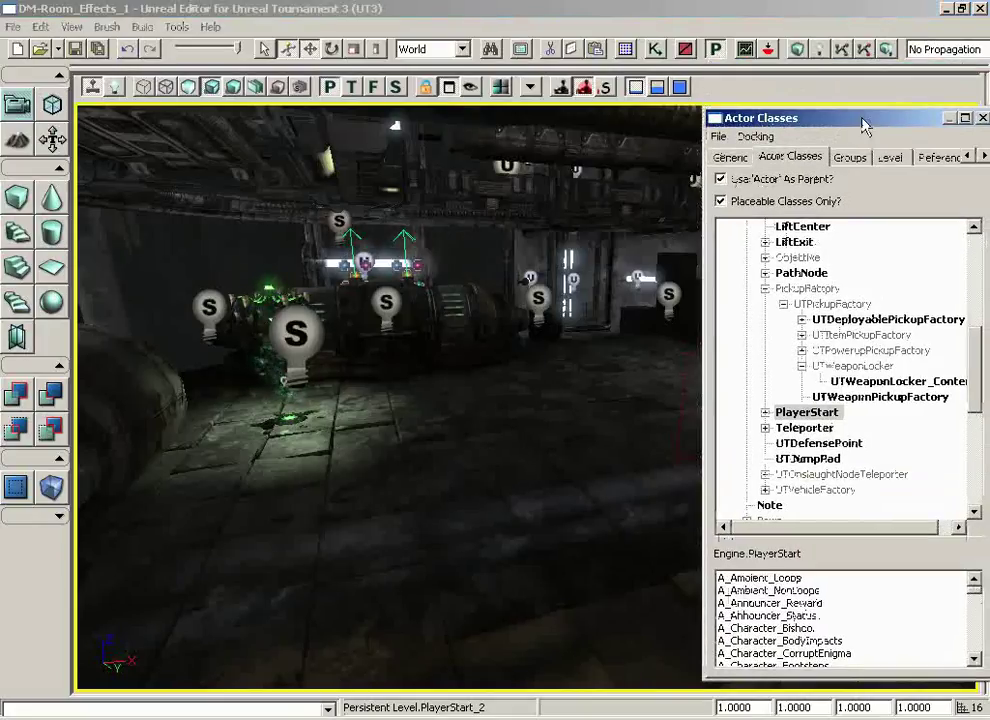
{"action": "left_click", "coordinate": [843, 57]}
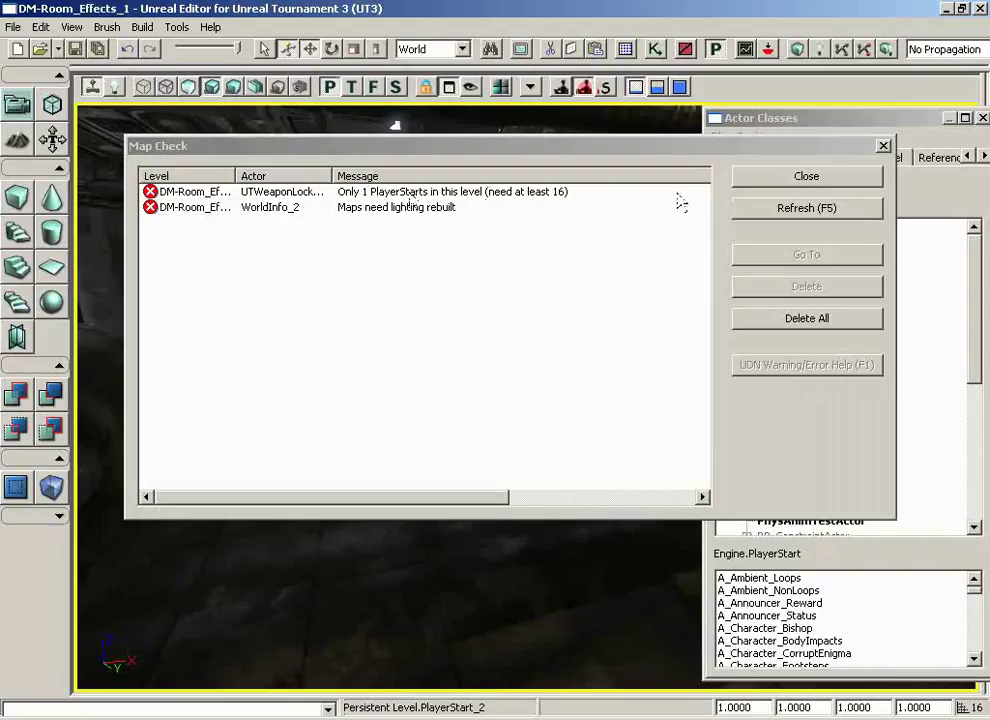
{"action": "left_click", "coordinate": [776, 180]}
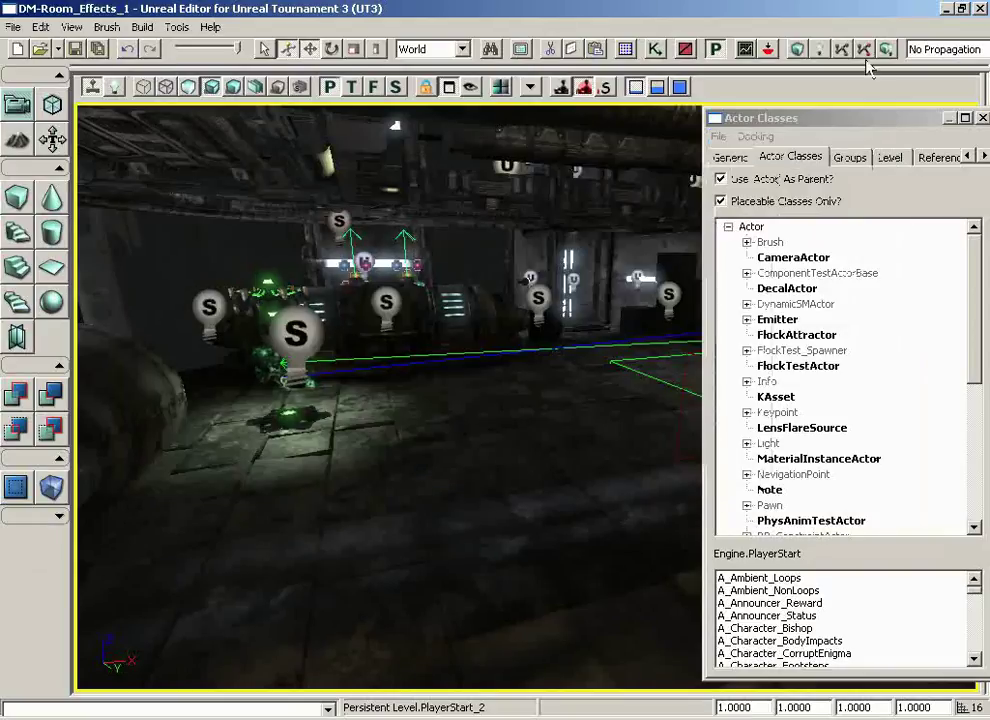
Step: Rebuild the lighting for BSP and static meshes at full quality and close the Map Check results
{"action": "left_click", "coordinate": [821, 49]}
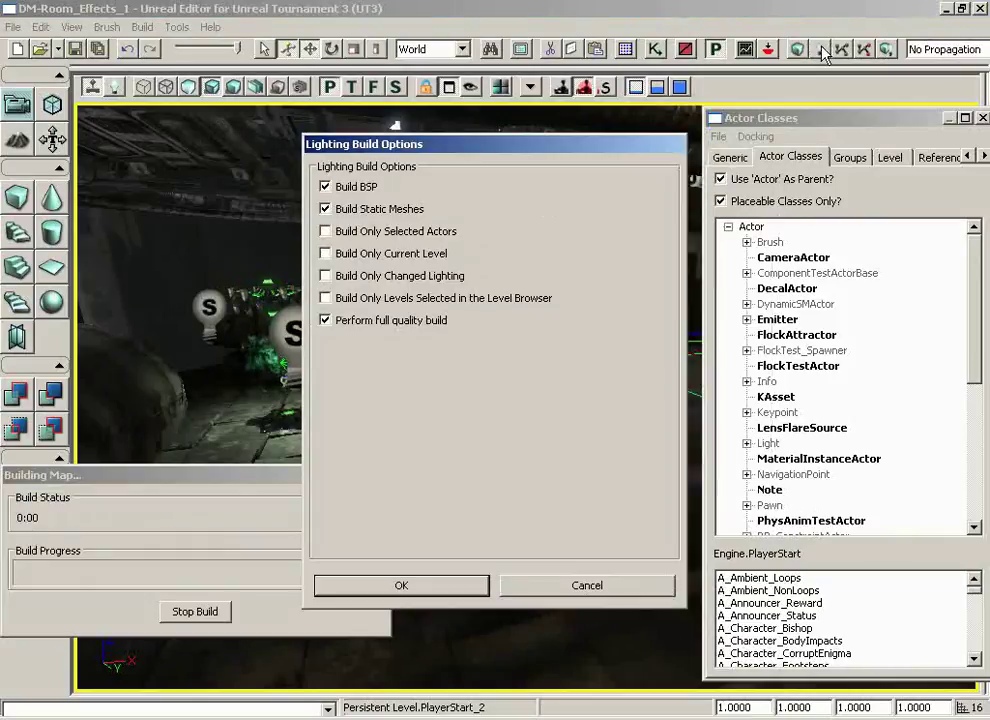
{"action": "left_click", "coordinate": [404, 585]}
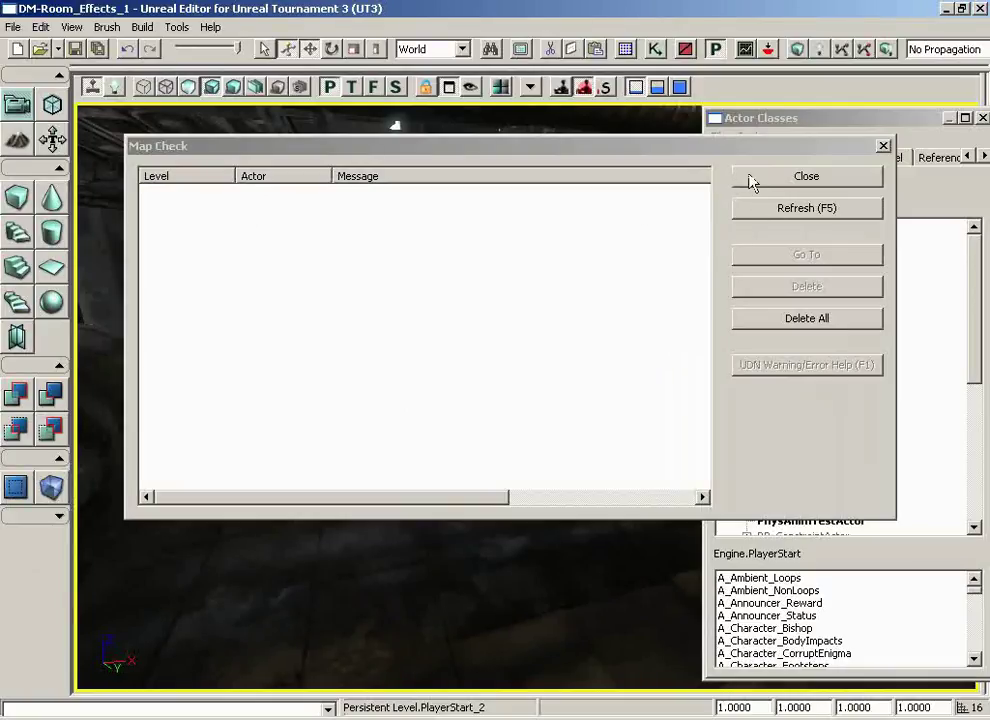
{"action": "left_click", "coordinate": [752, 182]}
Step: Examine the path between the player start and weapon locker, and launch an in-editor play session of the level
{"action": "mouse_move", "coordinate": [372, 327]}
{"action": "left_mouse_down"}
{"action": "mouse_move", "coordinate": [360, 330]}
{"action": "mouse_move", "coordinate": [372, 327]}
{"action": "left_mouse_up"}
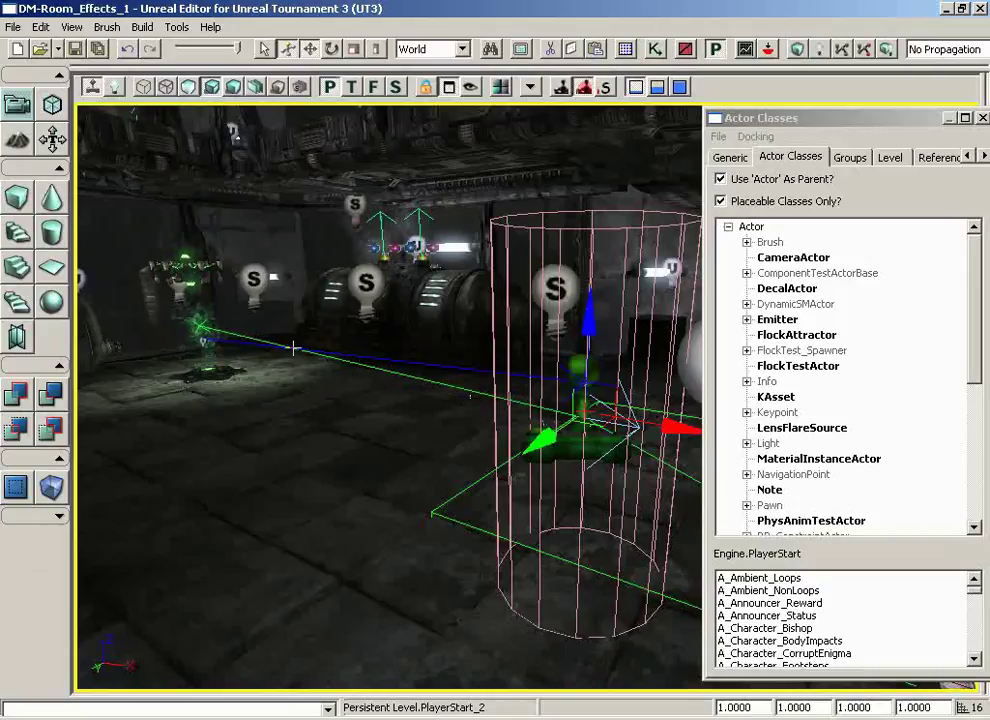
{"action": "left_click_drag", "start_coordinate": [294, 347], "coordinate": [240, 269]}
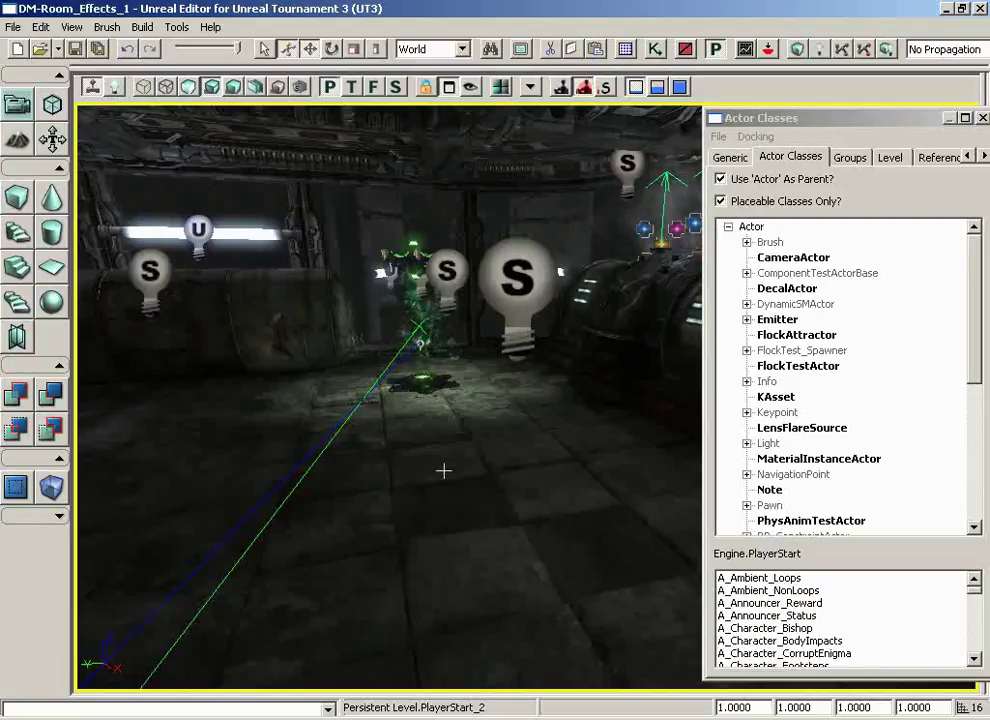
{"action": "right_click_drag", "start_coordinate": [444, 471], "coordinate": [630, 555]}
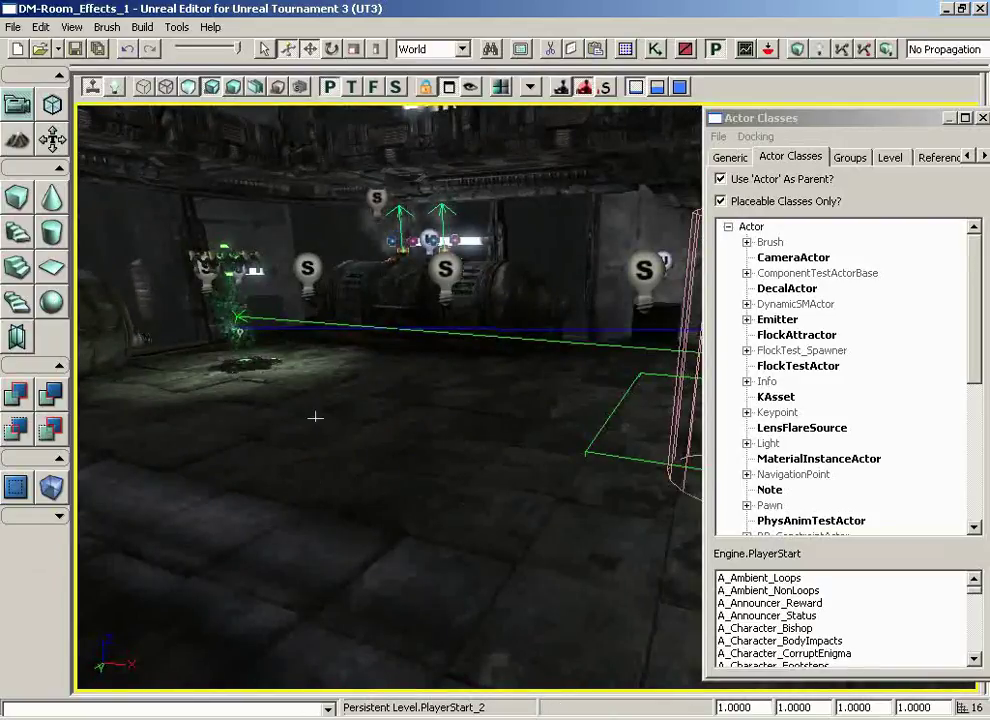
{"action": "right_click", "coordinate": [316, 357]}
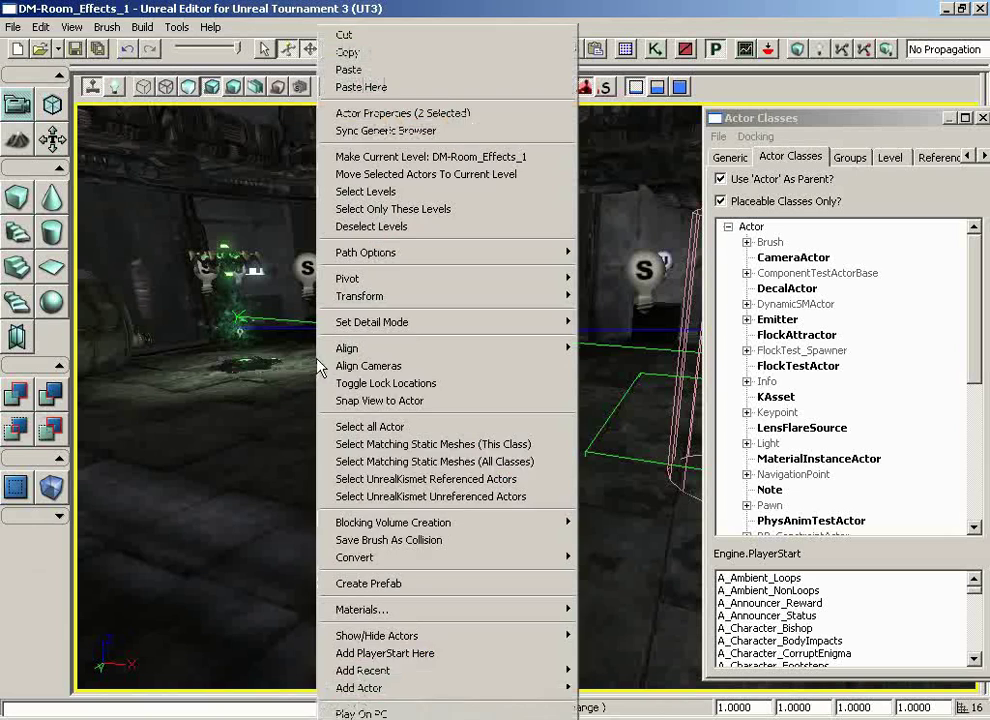
{"action": "left_click", "coordinate": [361, 713]}
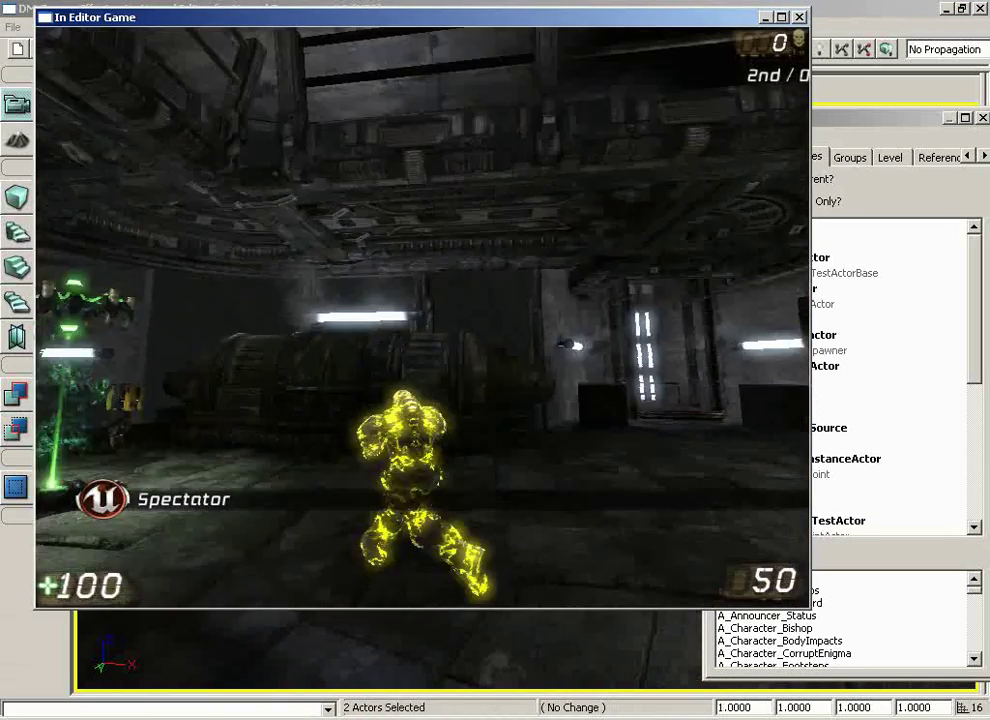
Step: Playtest the room by running between the weapon locker and the consoles, and end the play session
{"action": "key", "text": "d"}
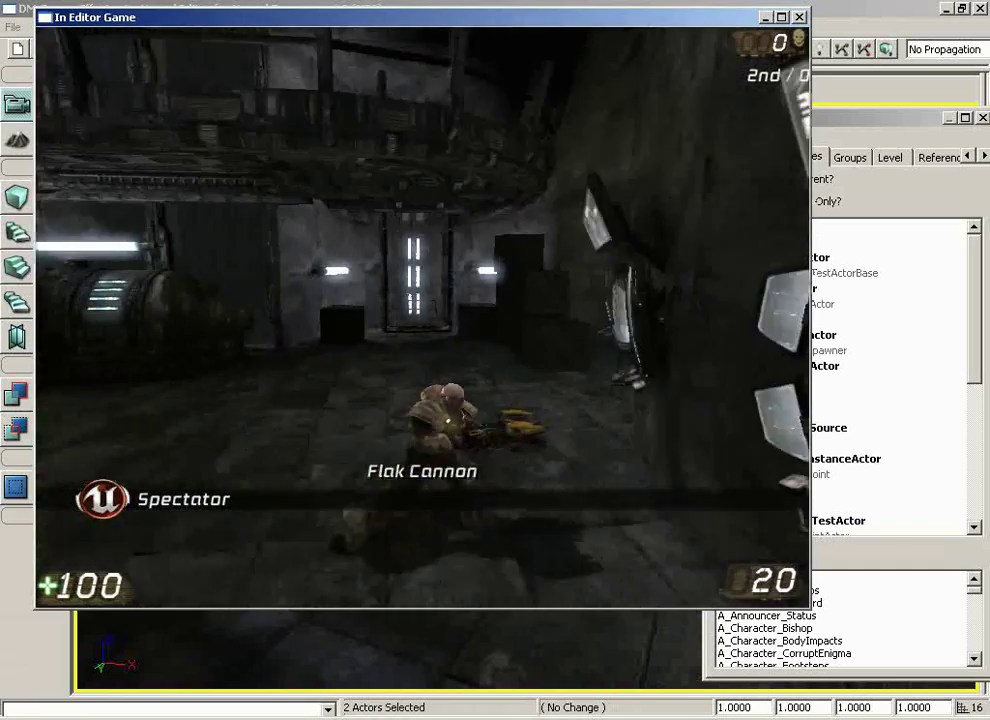
{"action": "key", "text": "a"}
{"action": "key", "text": "d"}
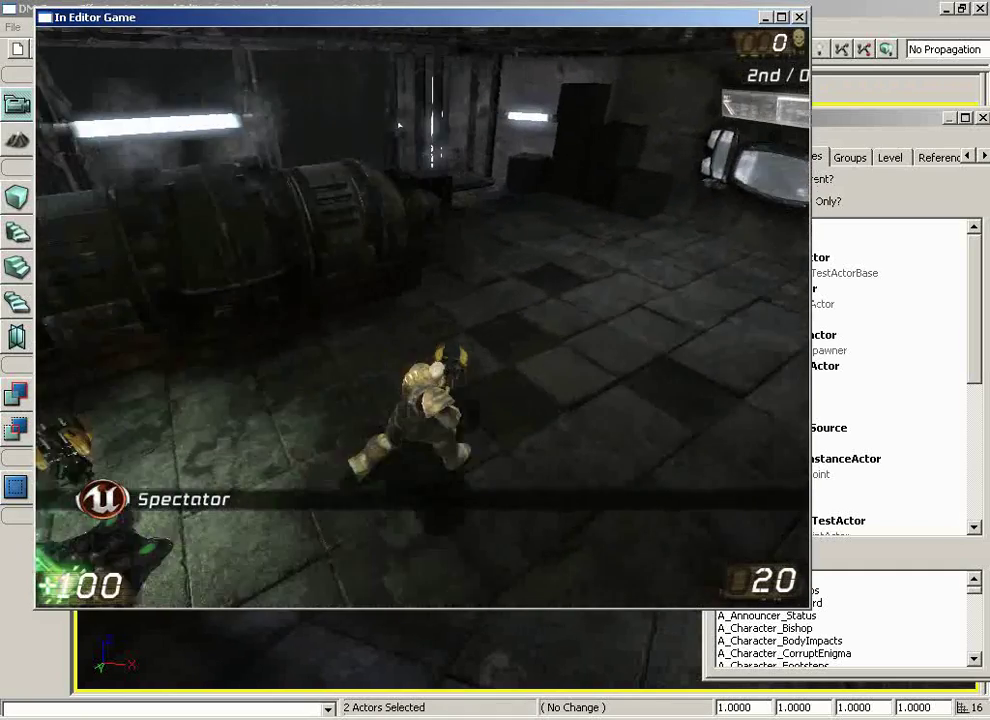
{"action": "key", "text": "a"}
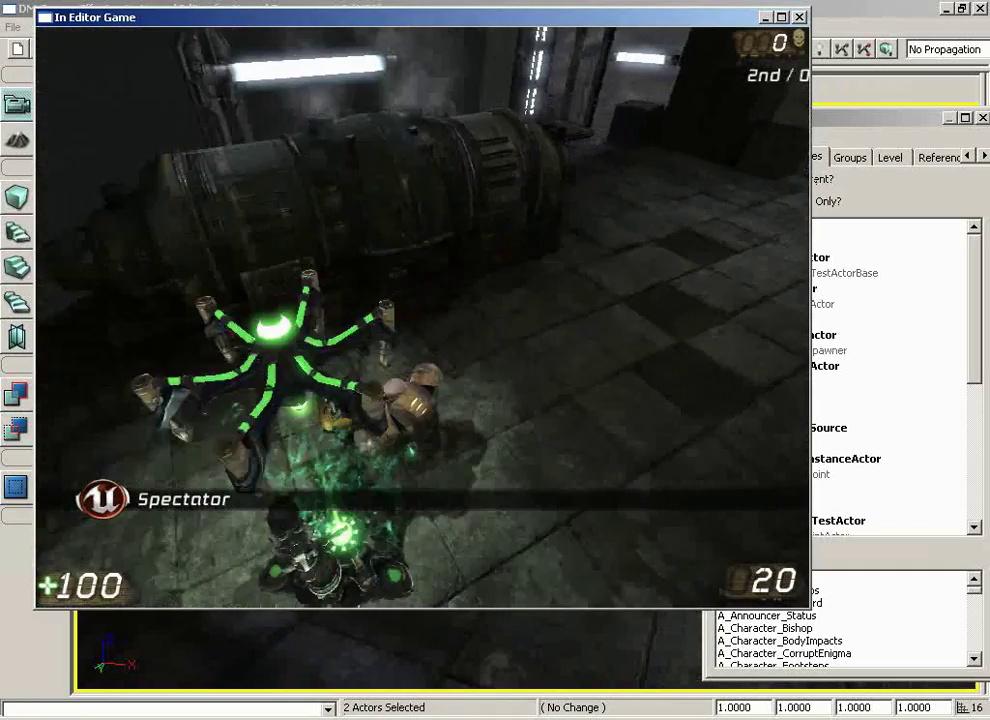
{"action": "key", "text": "d"}
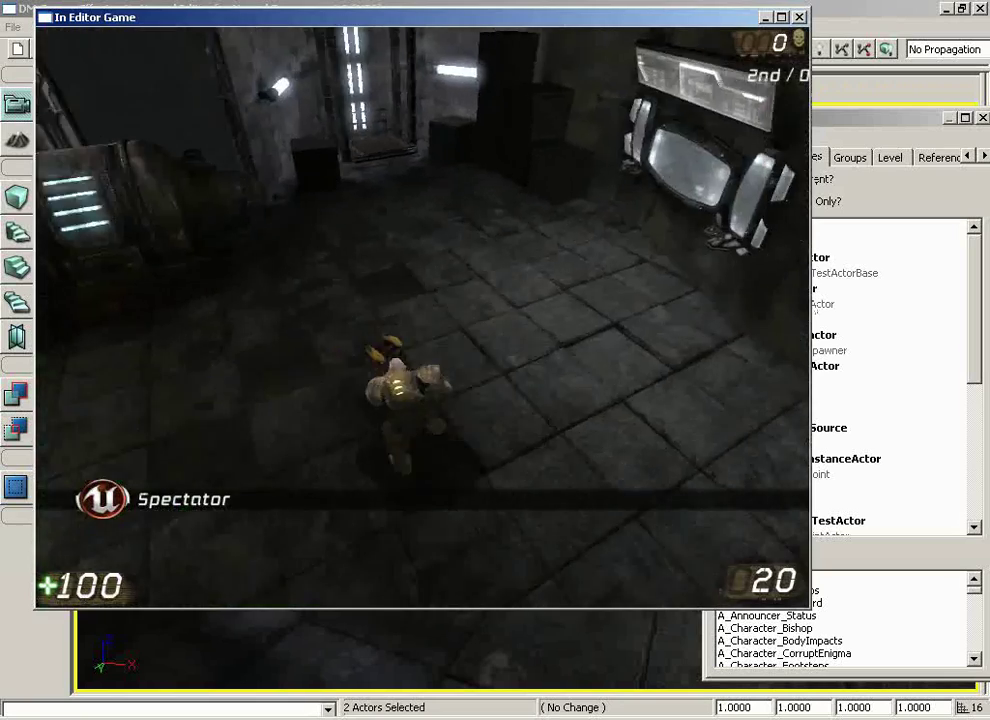
{"action": "key", "text": "d"}
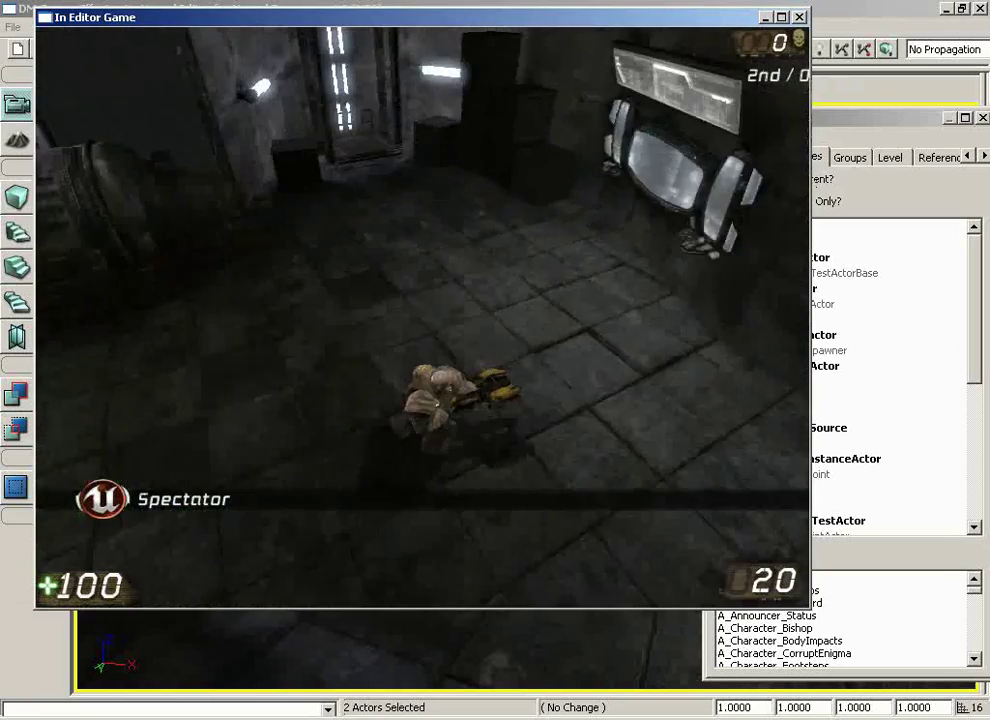
{"action": "key", "text": "a"}
{"action": "key", "text": "w"}
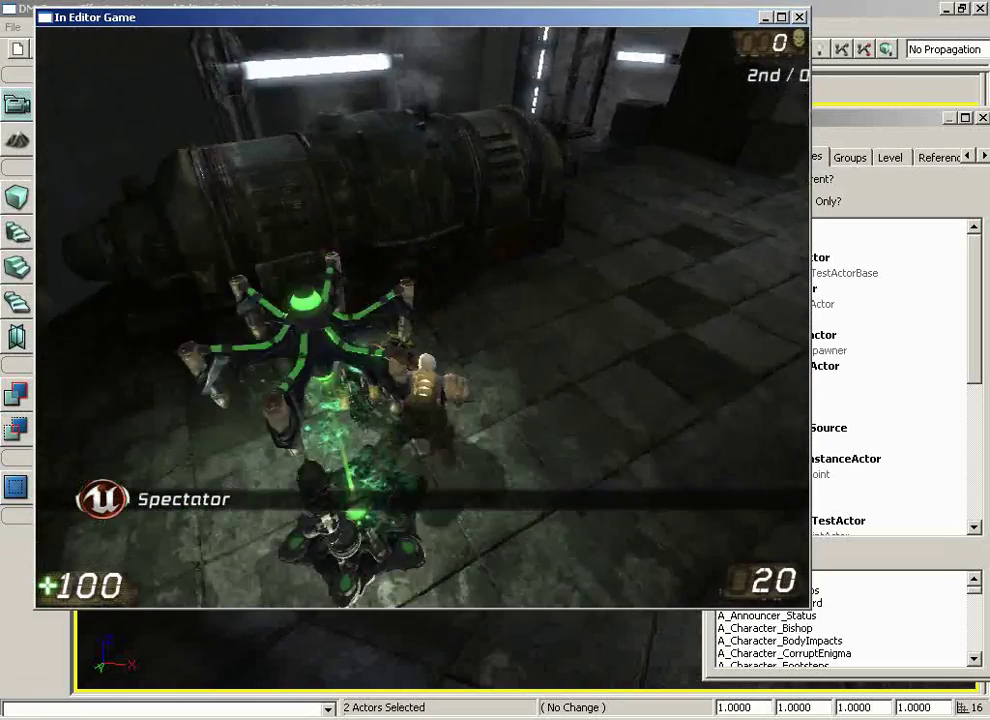
{"action": "key", "text": "a"}
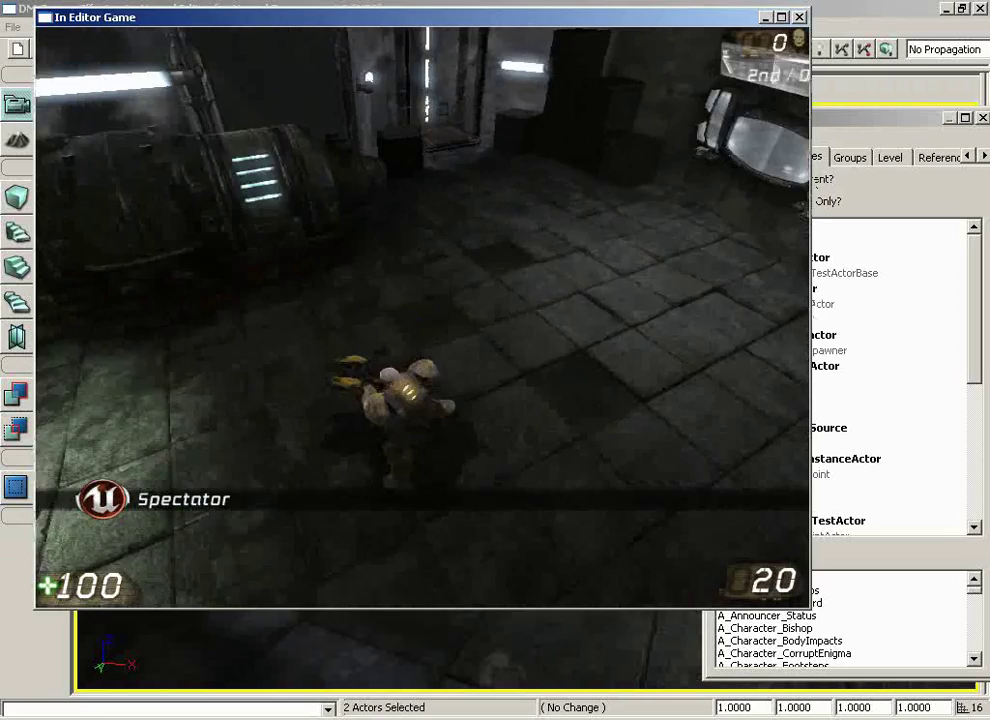
{"action": "key", "text": "d"}
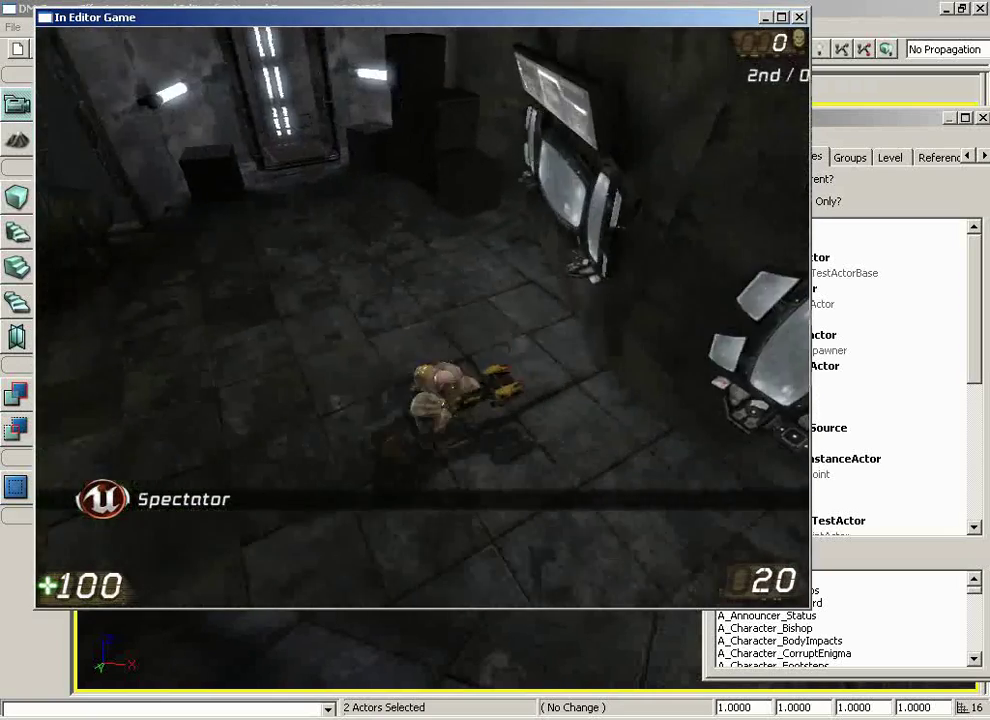
{"action": "key", "text": "a"}
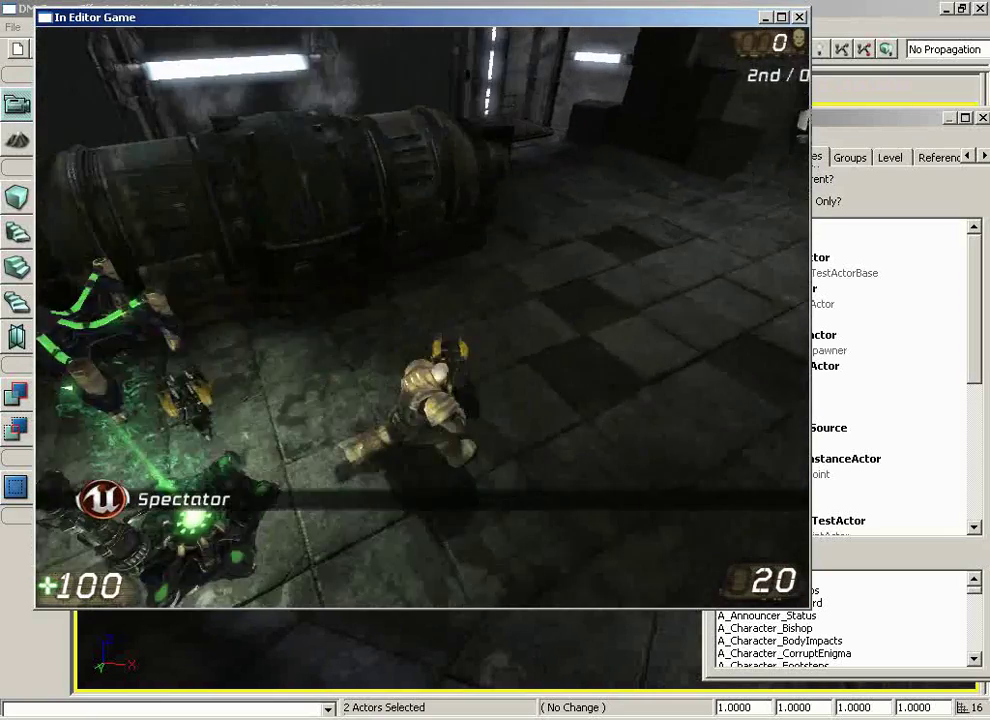
{"action": "key", "text": "a"}
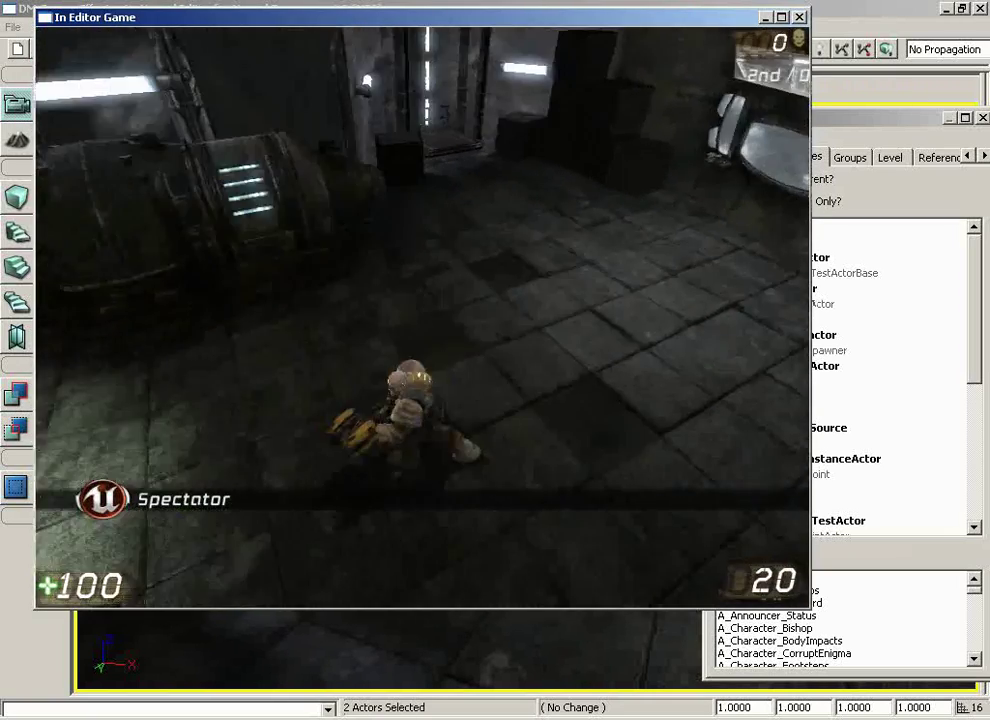
{"action": "key", "text": "d"}
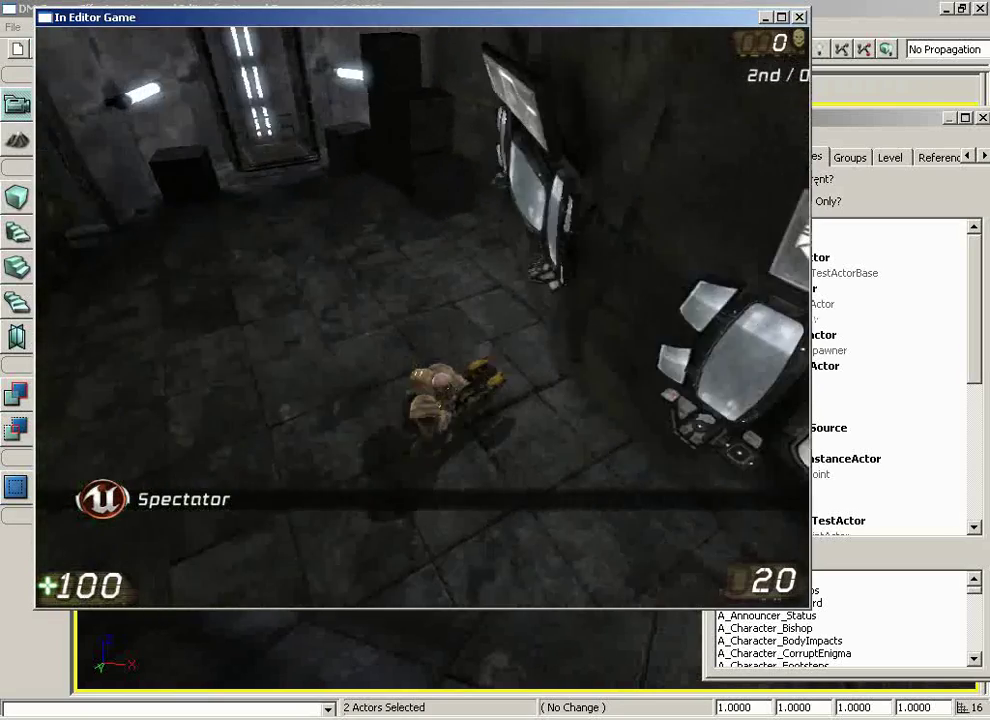
{"action": "key", "text": "a"}
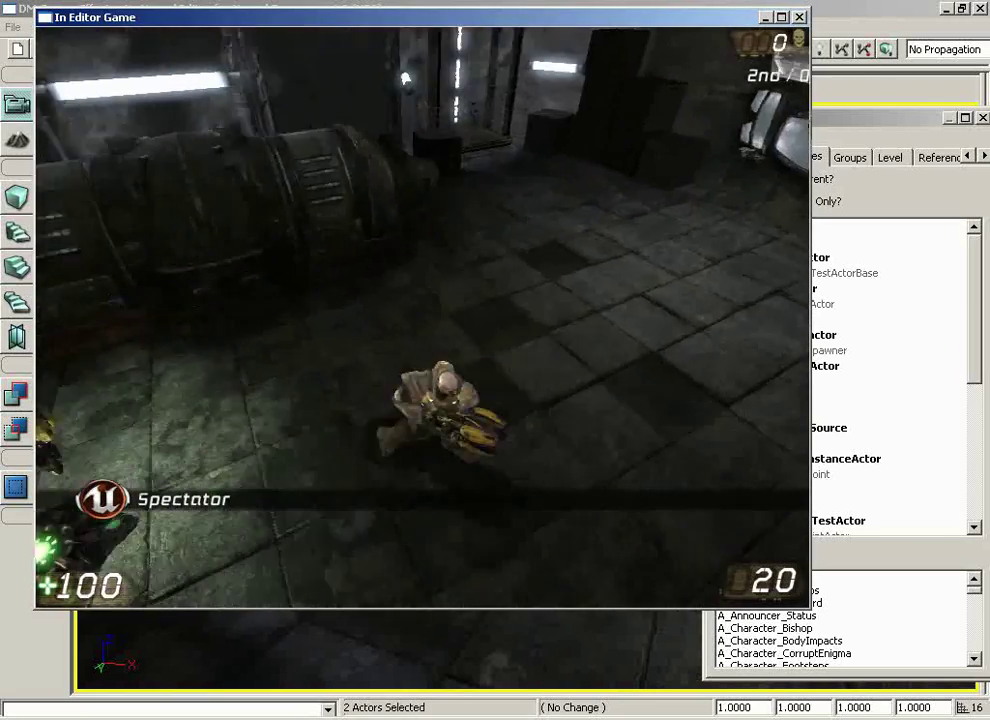
{"action": "key", "text": "d"}
{"action": "key", "text": "a"}
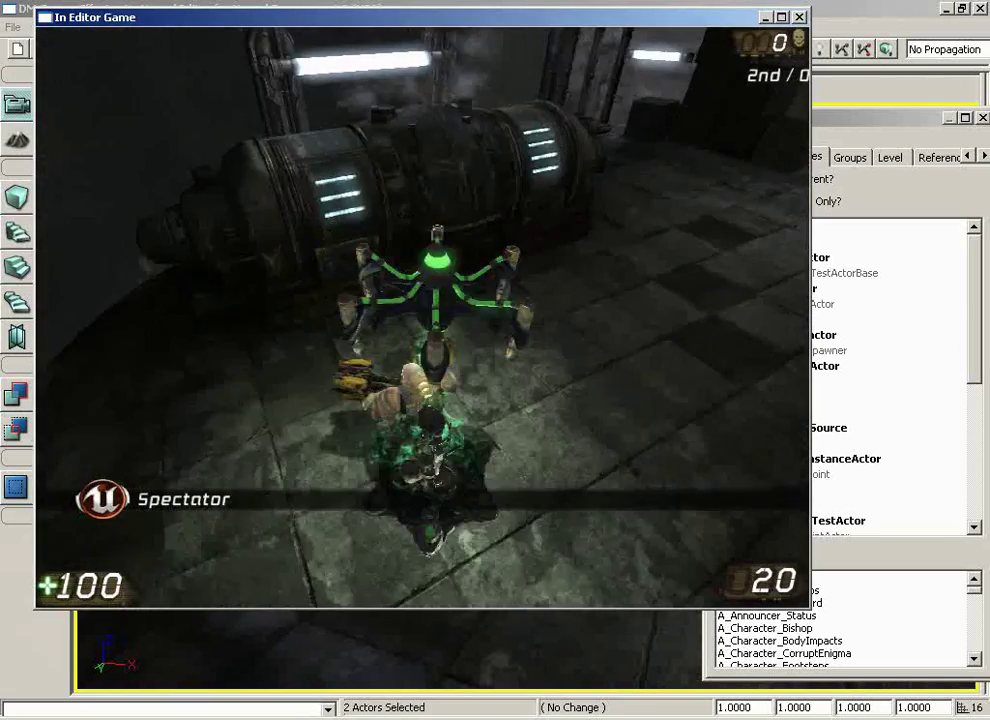
{"action": "key", "text": "Escape"}
Step: Launch an in-editor play session from the walkway over the green slime pool
{"action": "left_click_drag", "start_coordinate": [612, 490], "coordinate": [146, 125]}
{"action": "right_click_drag", "start_coordinate": [146, 125], "coordinate": [150, 240]}
{"action": "right_click", "coordinate": [444, 497]}
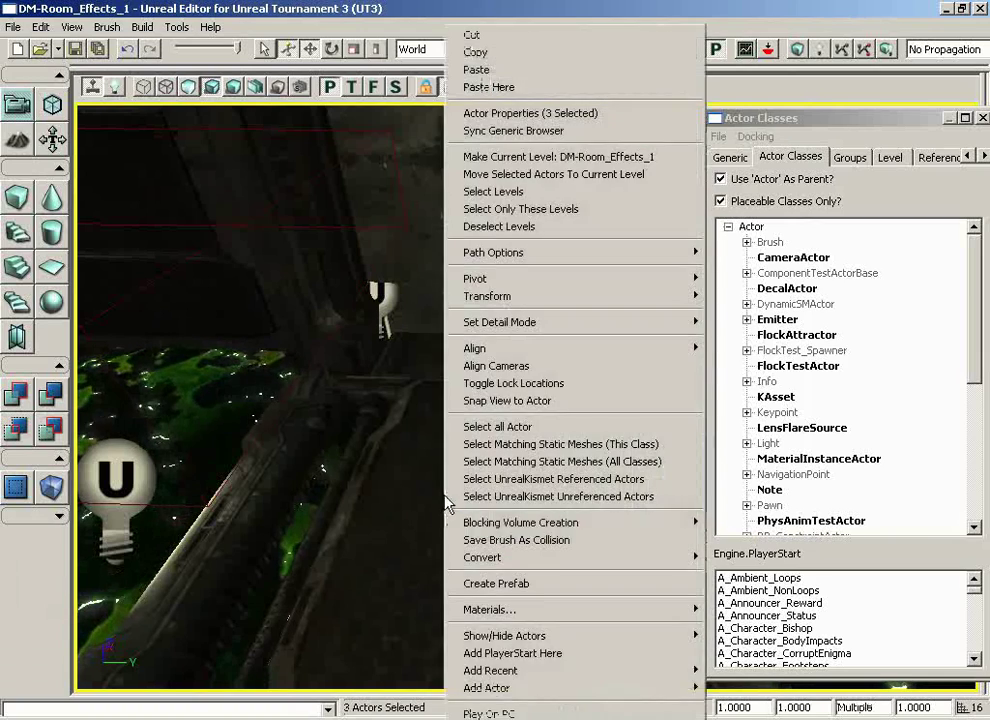
{"action": "left_click", "coordinate": [502, 710]}
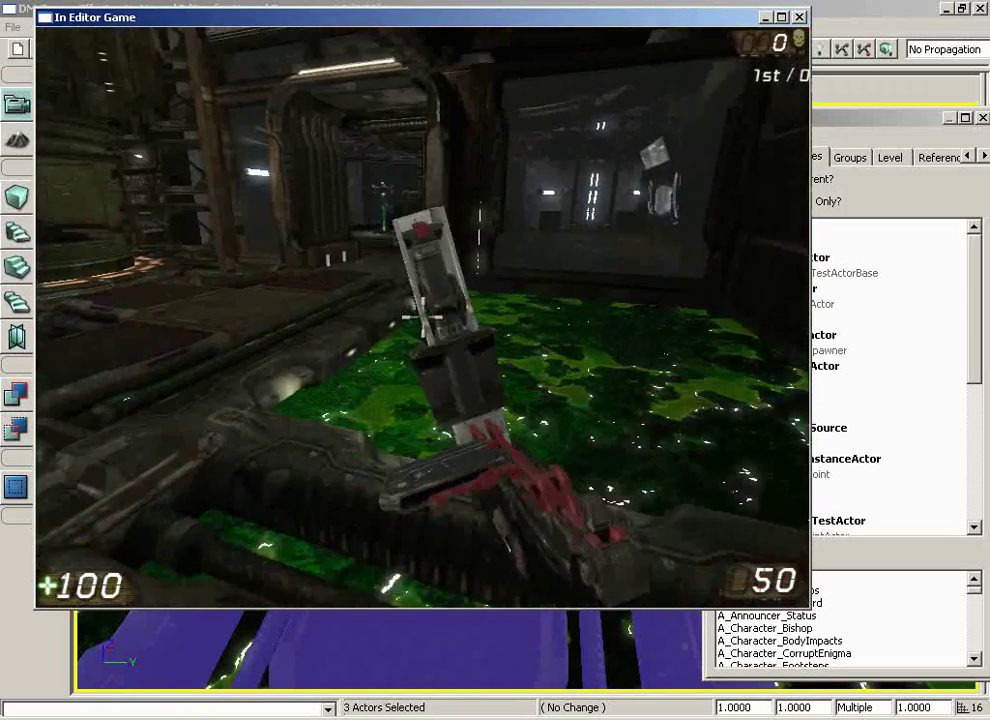
Step: Add one bot to the running play session with the console command addbots 1
{"action": "key", "text": "grave"}
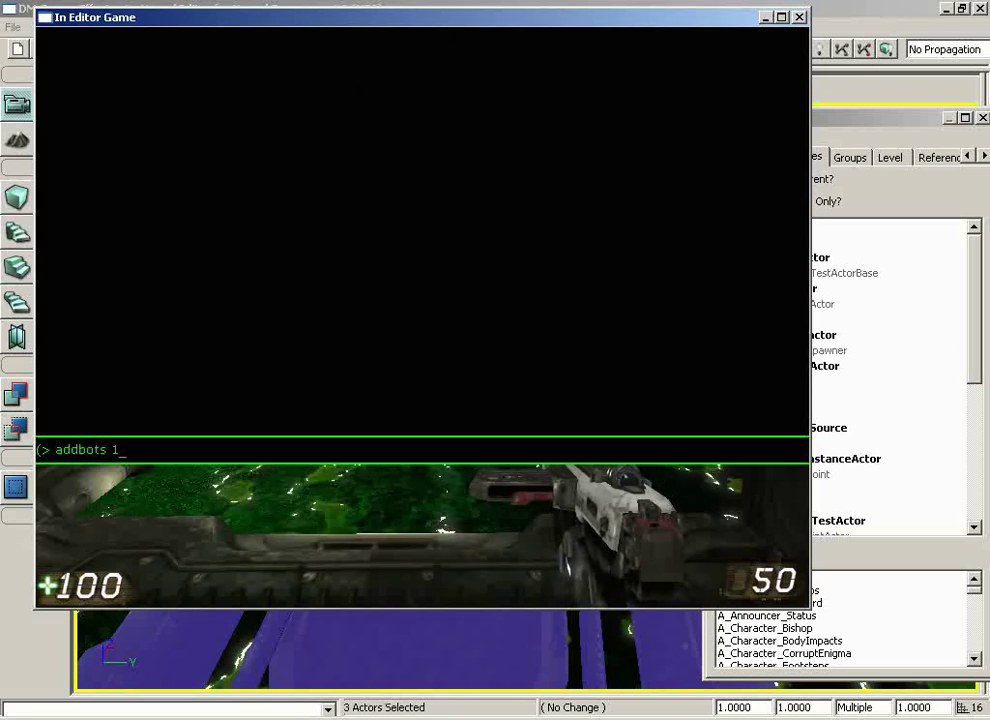
{"action": "type", "text": "addbots 1"}
{"action": "key", "text": "Return"}
{"action": "key", "text": "grave"}
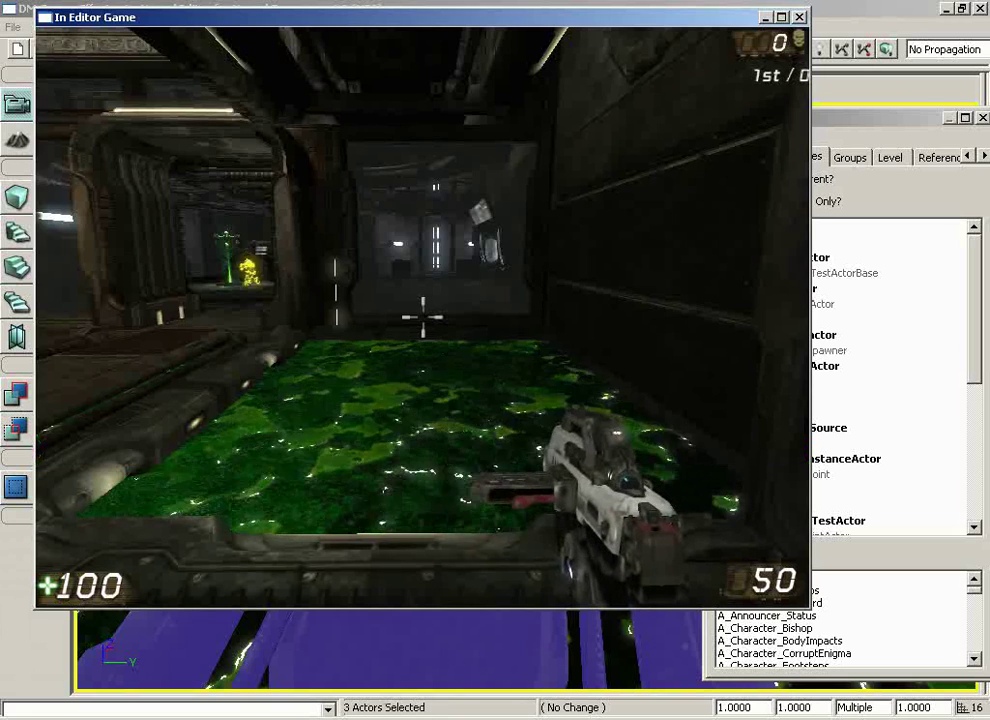
Step: Playtest the level against the bot, shooting at it, respawning and running back into the room, and end the play session
{"action": "key", "text": "s"}
{"action": "key", "text": "w"}
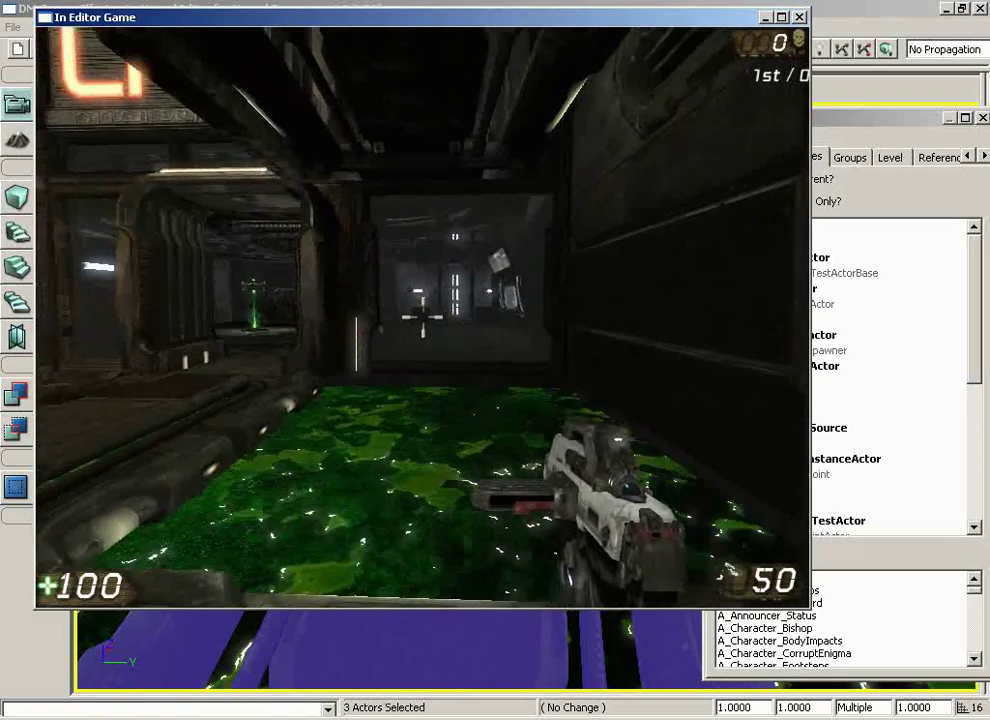
{"action": "key", "text": "a"}
{"action": "key", "text": "a"}
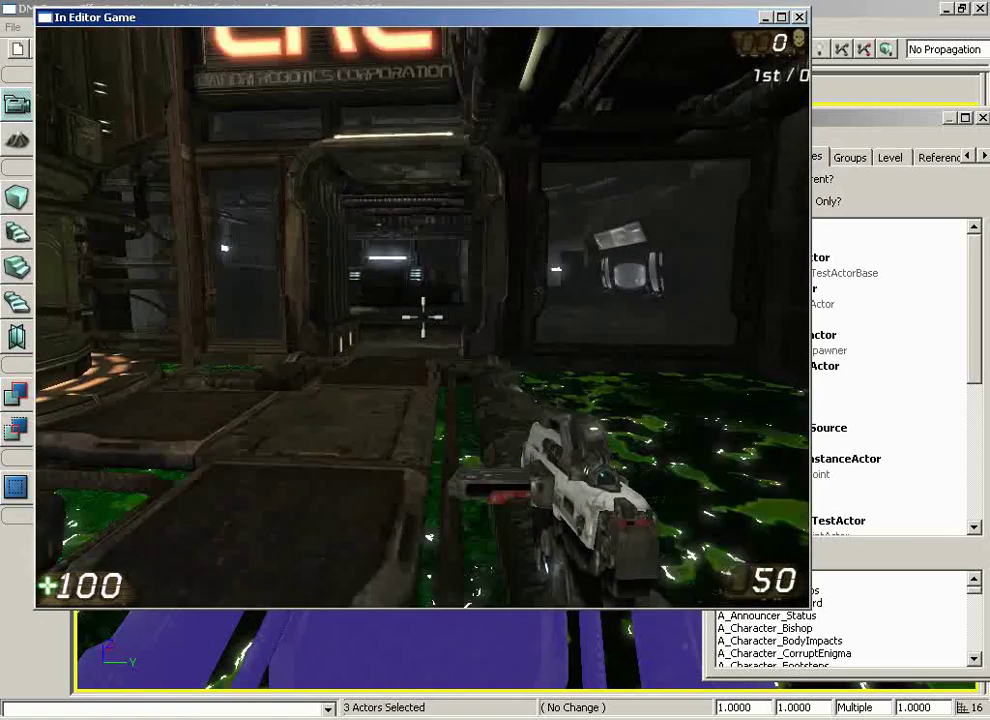
{"action": "key", "text": "w"}
{"action": "left_click", "coordinate": [422, 317]}
{"action": "left_click", "coordinate": [422, 317]}
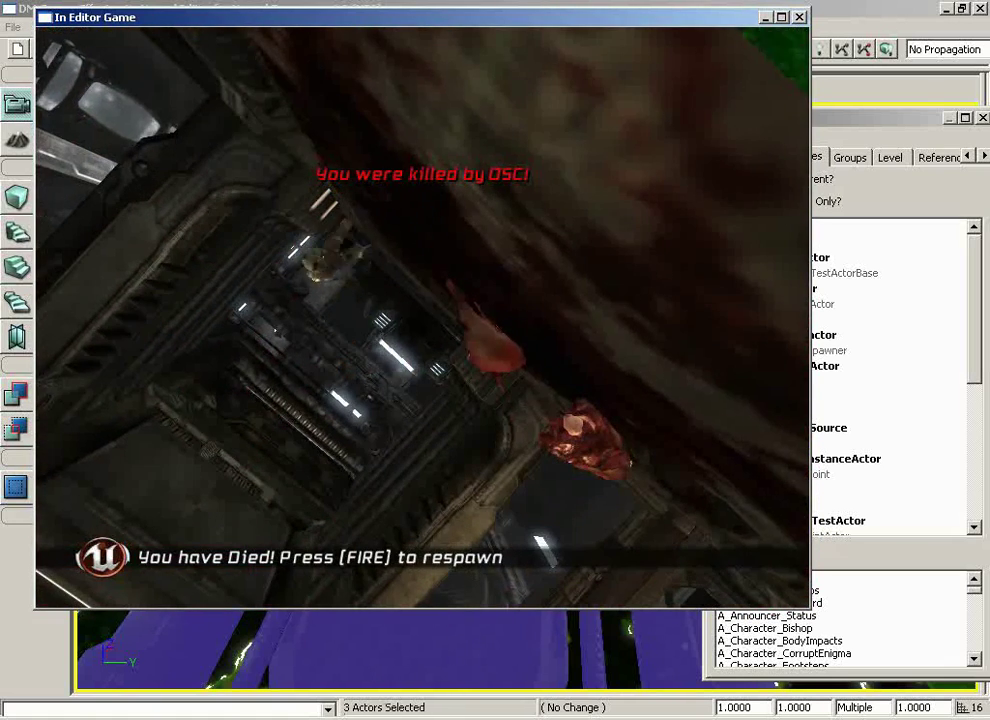
{"action": "left_click", "coordinate": [422, 318]}
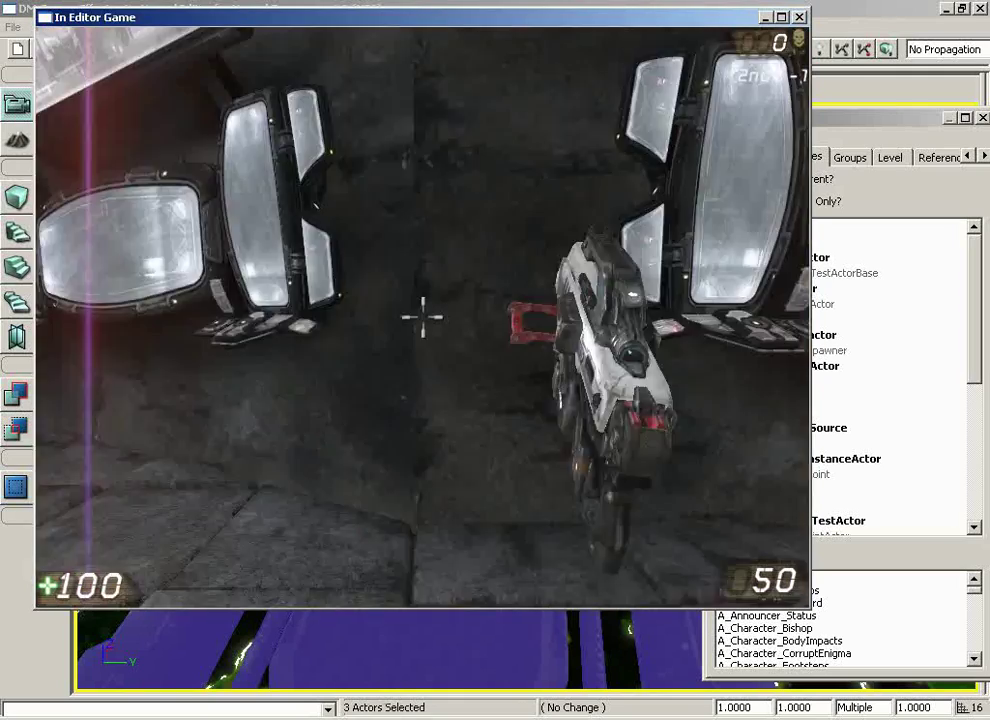
{"action": "key", "text": "w"}
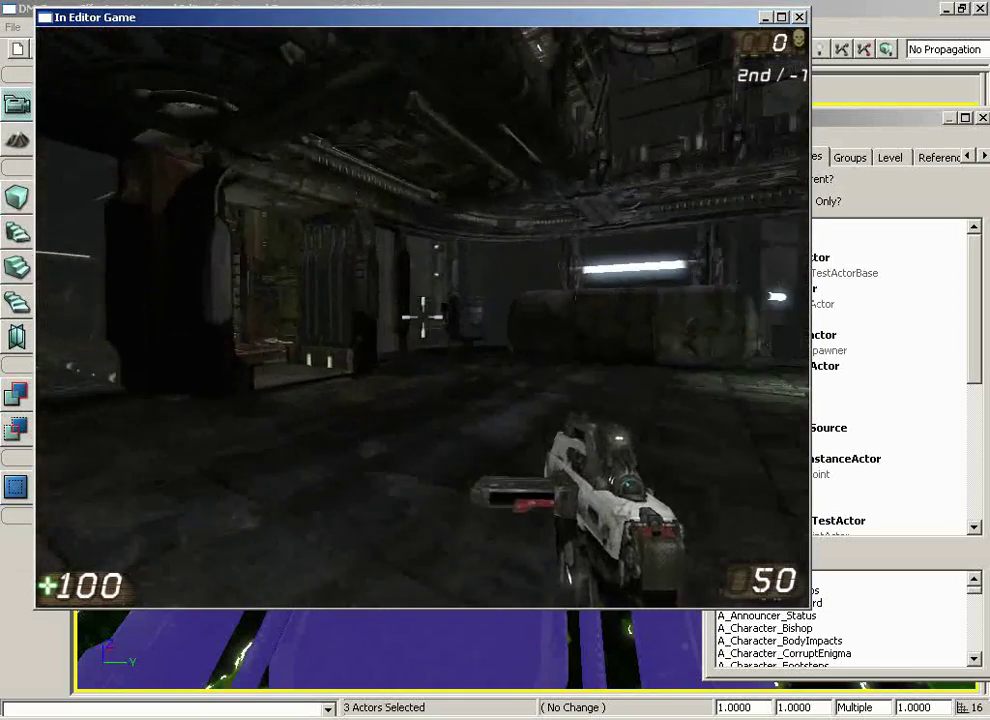
{"action": "key", "text": "w"}
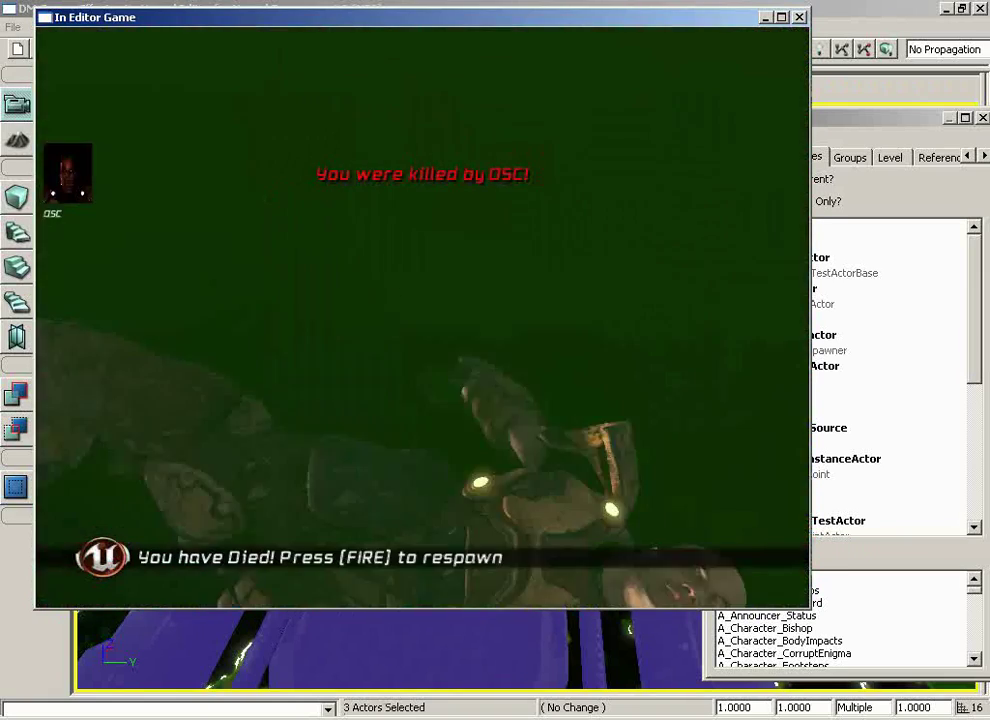
{"action": "key", "text": "Escape"}
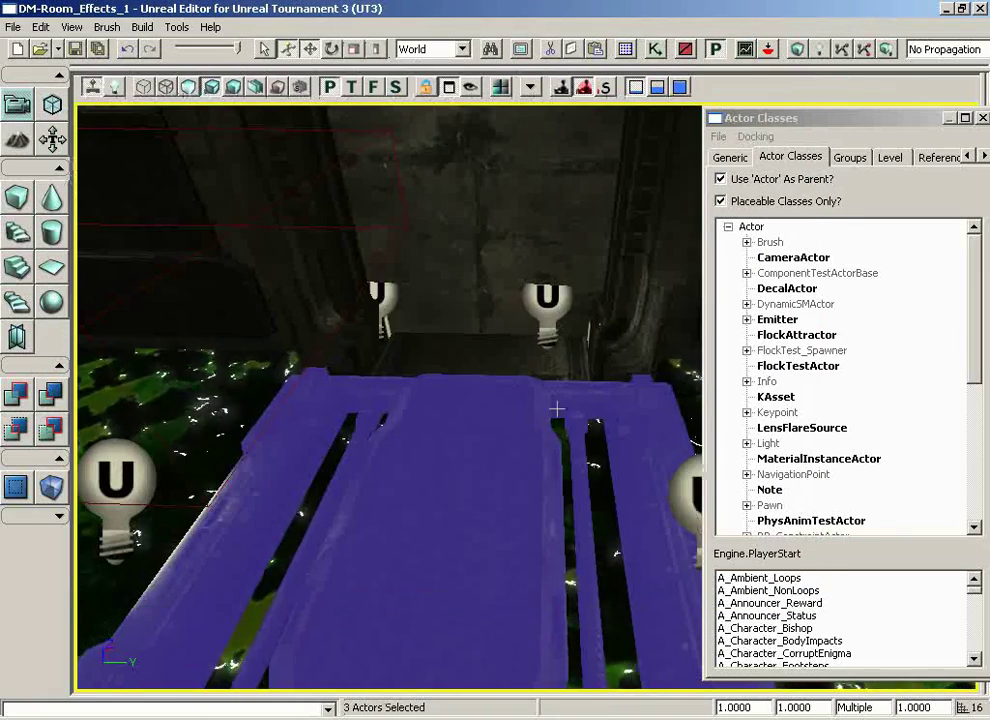
Step: Examine the route to the weapon locker room and the upper ledges around the locker for pickup locations
{"action": "mouse_move", "coordinate": [512, 369]}
{"action": "right_mouse_down"}
{"action": "mouse_move", "coordinate": [452, 390]}
{"action": "mouse_move", "coordinate": [320, 396]}
{"action": "mouse_move", "coordinate": [512, 369]}
{"action": "right_mouse_up"}
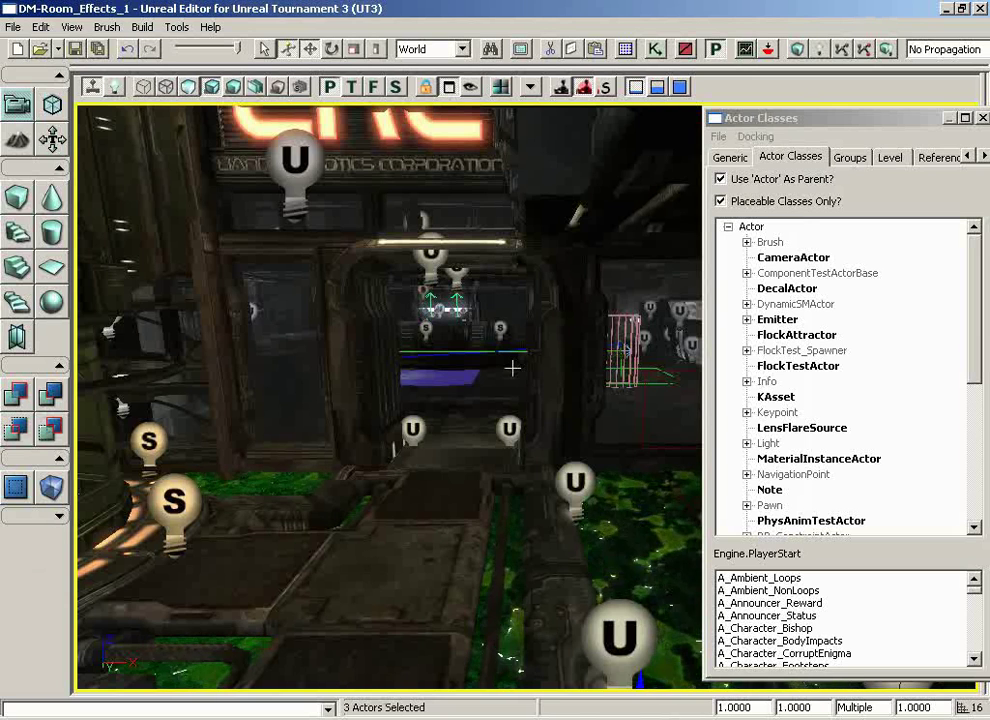
{"action": "left_click_drag", "start_coordinate": [512, 368], "coordinate": [512, 265]}
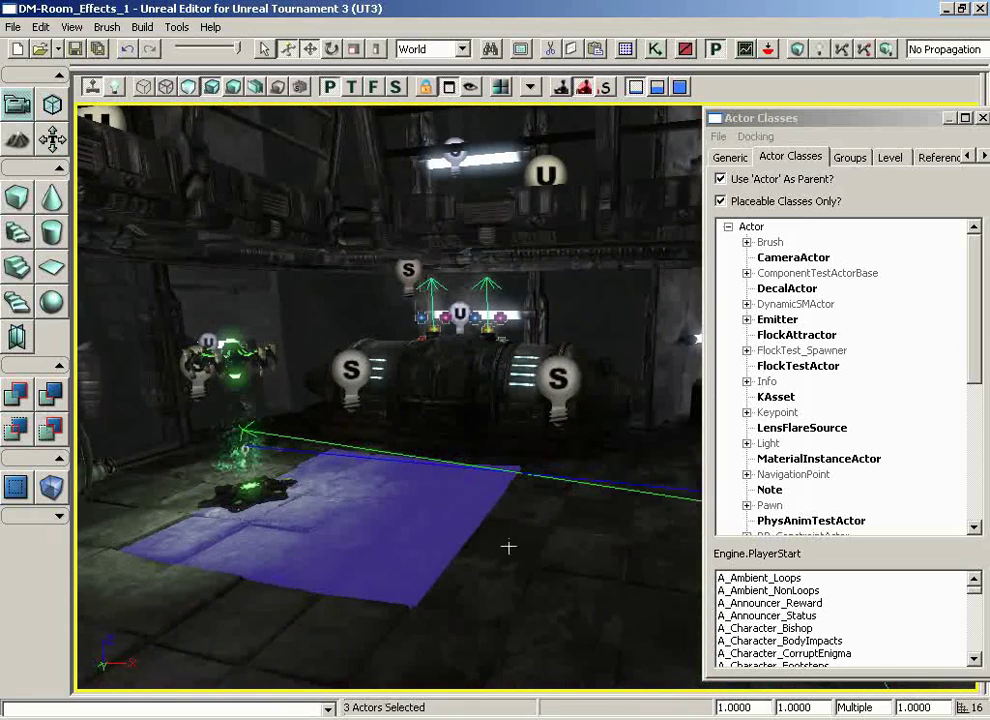
{"action": "mouse_move", "coordinate": [508, 546]}
{"action": "left_mouse_down"}
{"action": "mouse_move", "coordinate": [516, 510]}
{"action": "mouse_move", "coordinate": [516, 548]}
{"action": "left_mouse_up"}
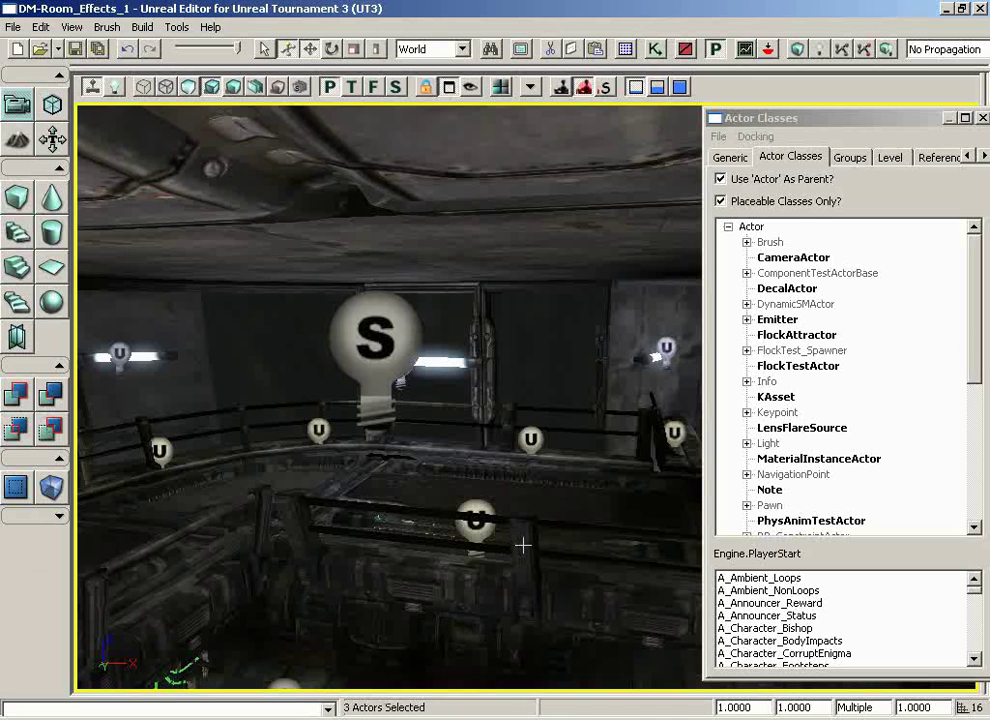
{"action": "left_click_drag", "start_coordinate": [521, 584], "coordinate": [493, 538]}
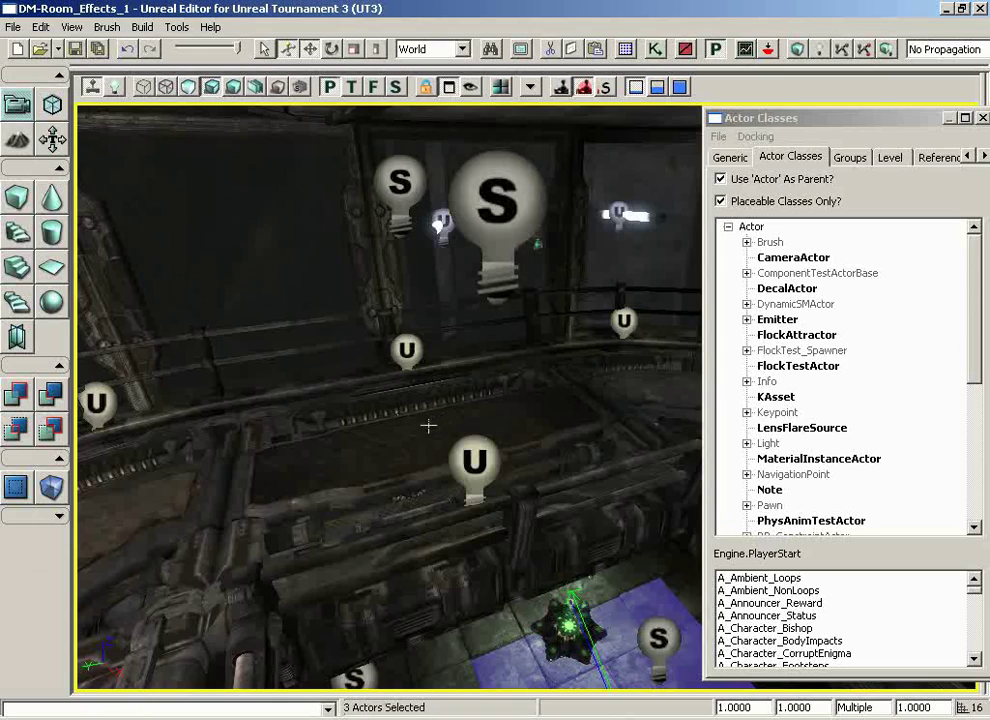
{"action": "mouse_move", "coordinate": [428, 426]}
{"action": "left_mouse_down"}
{"action": "mouse_move", "coordinate": [463, 310]}
{"action": "mouse_move", "coordinate": [460, 389]}
{"action": "mouse_move", "coordinate": [287, 221]}
{"action": "mouse_move", "coordinate": [428, 425]}
{"action": "left_mouse_up"}
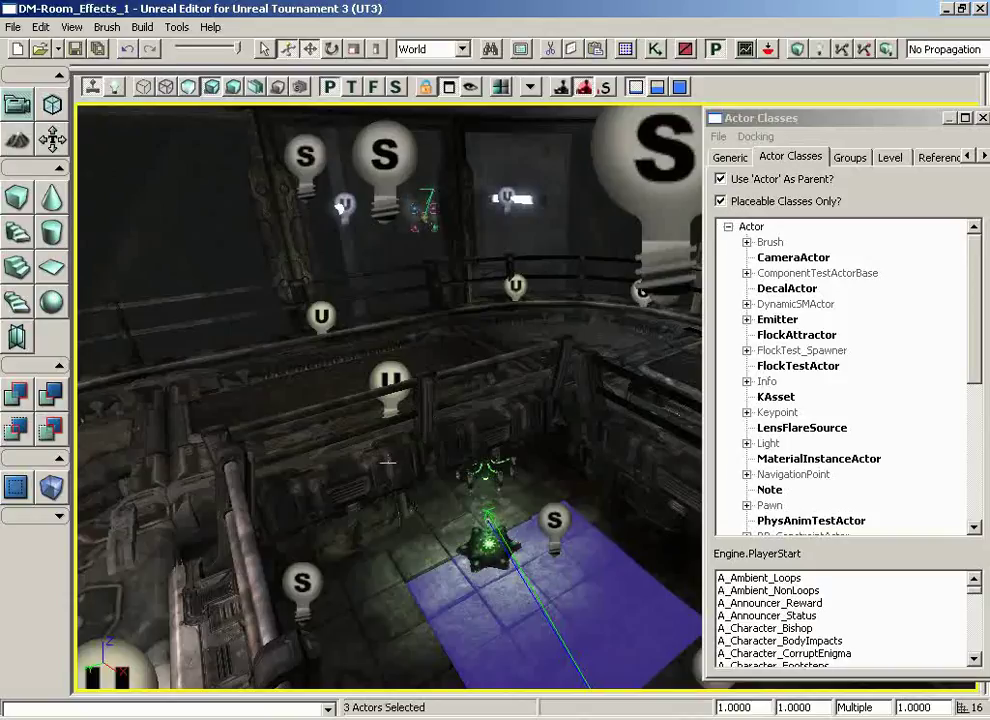
{"action": "left_click_drag", "start_coordinate": [388, 461], "coordinate": [399, 491]}
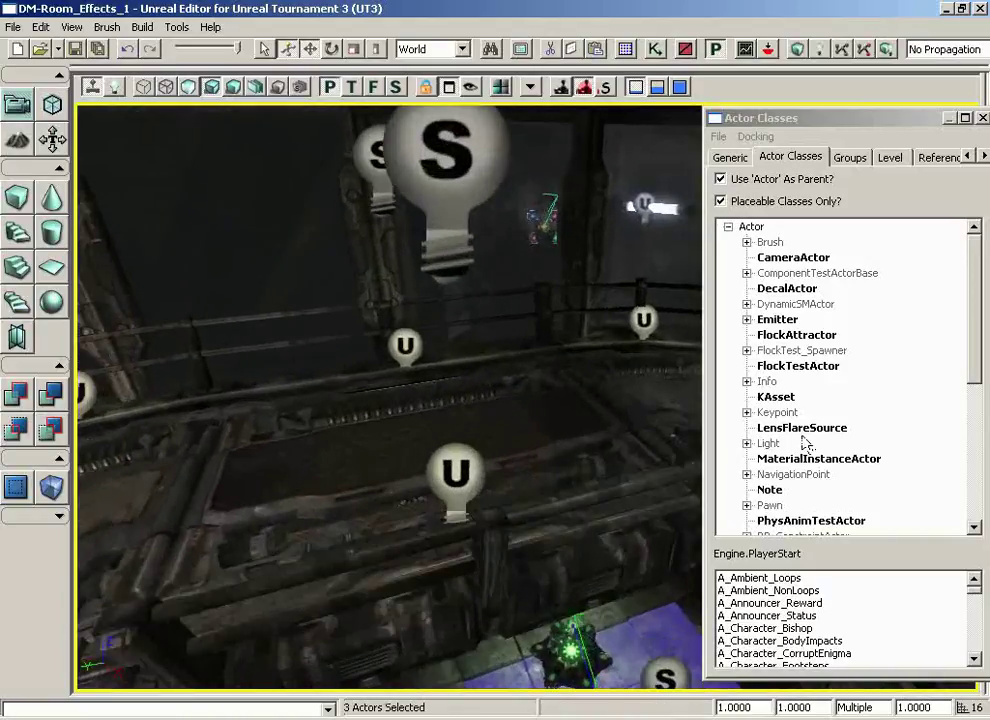
Step: Add a UTPickupFactory_HealthVial from the health pickup factory classes onto the upper ledge above the weapon locker
{"action": "left_click", "coordinate": [746, 475]}
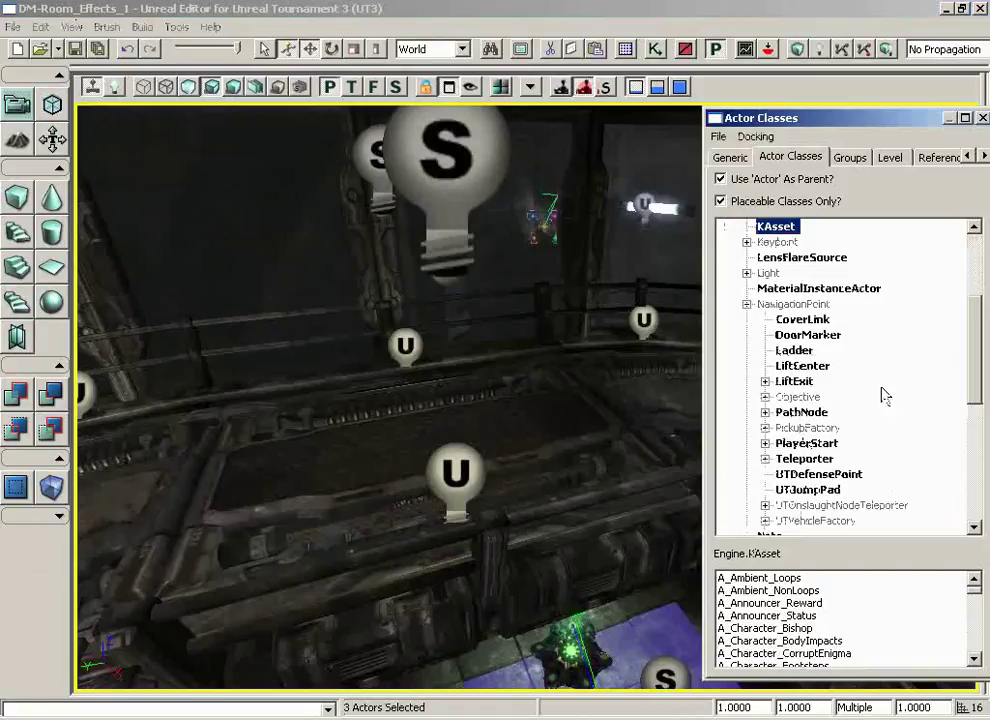
{"action": "left_click", "coordinate": [765, 428]}
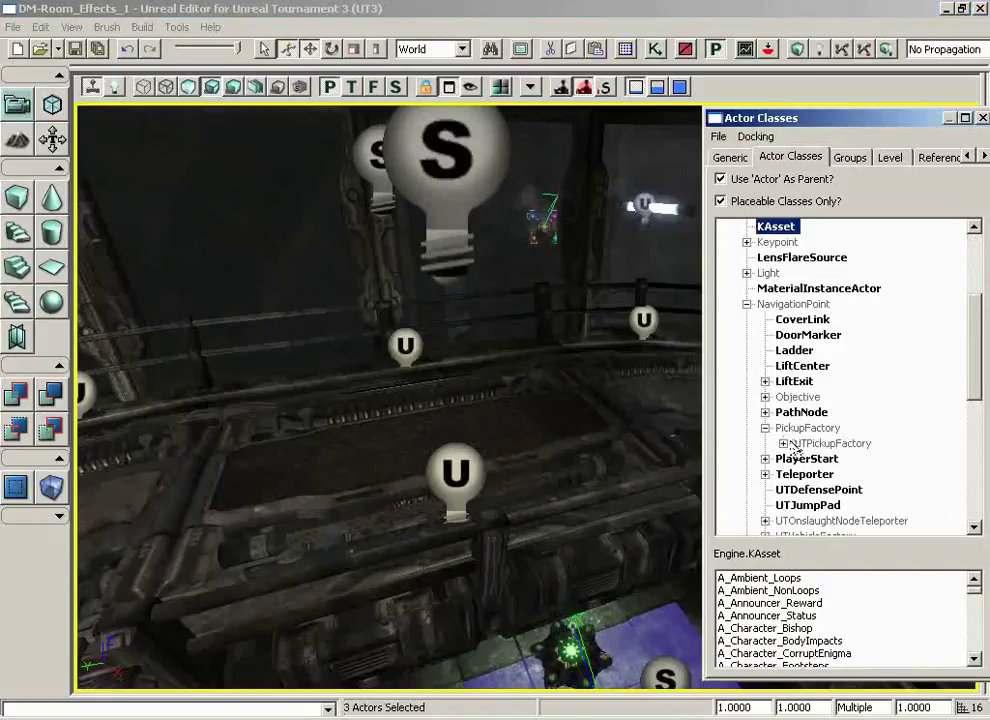
{"action": "left_click", "coordinate": [783, 443]}
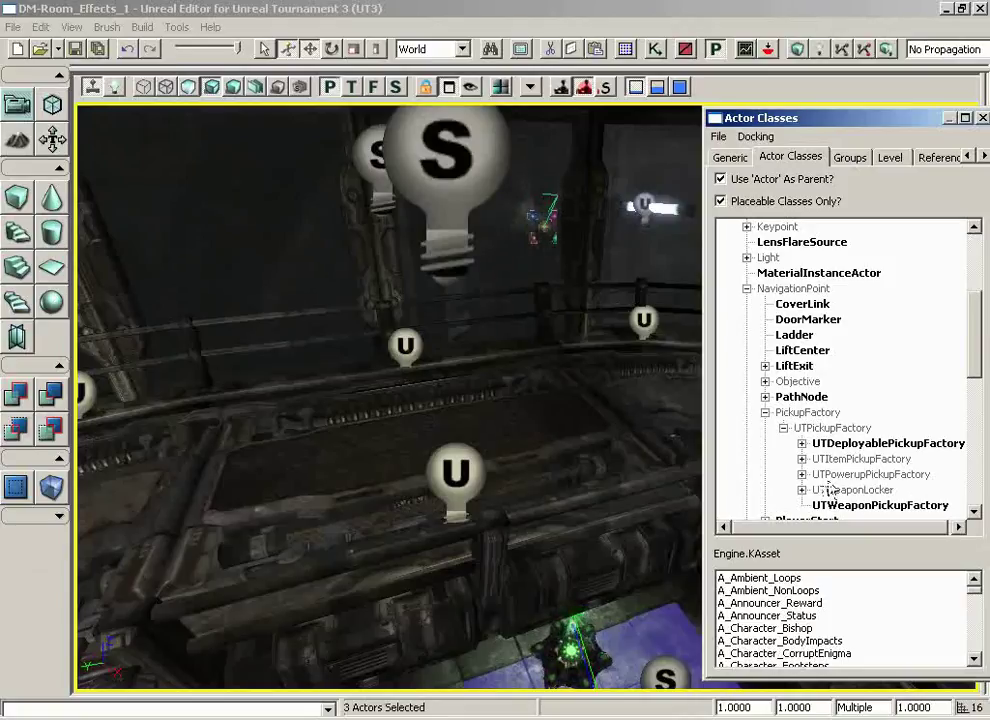
{"action": "left_click", "coordinate": [802, 460]}
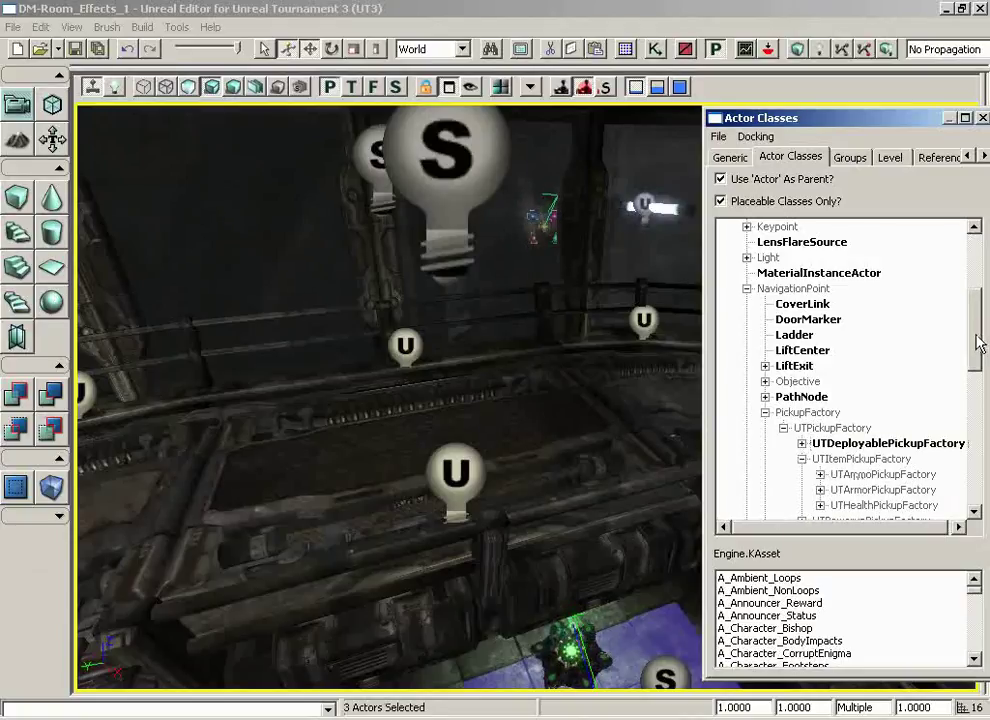
{"action": "scroll", "coordinate": [978, 343], "scroll_direction": "down", "scroll_amount": 2}
{"action": "left_click", "coordinate": [820, 412]}
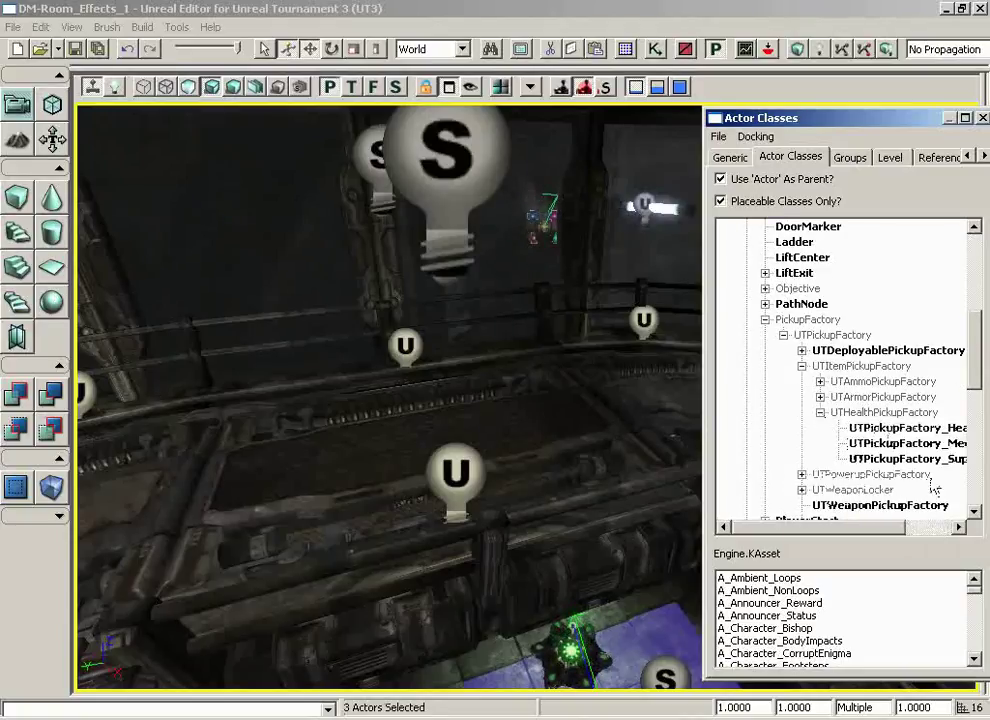
{"action": "left_click_drag", "start_coordinate": [866, 530], "coordinate": [905, 530]}
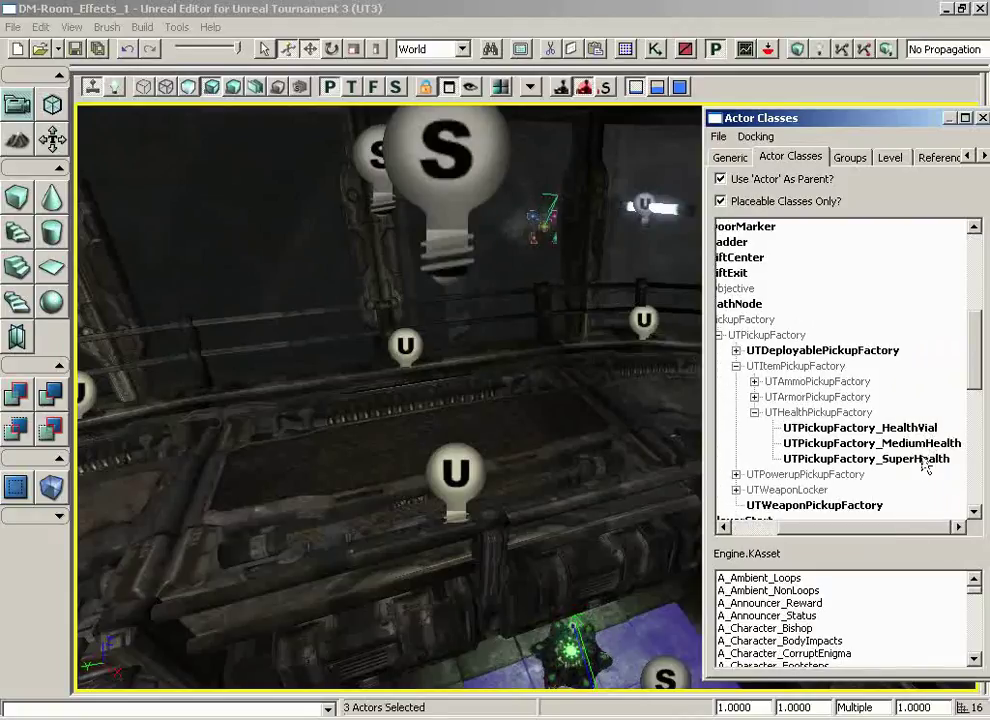
{"action": "left_click", "coordinate": [905, 429]}
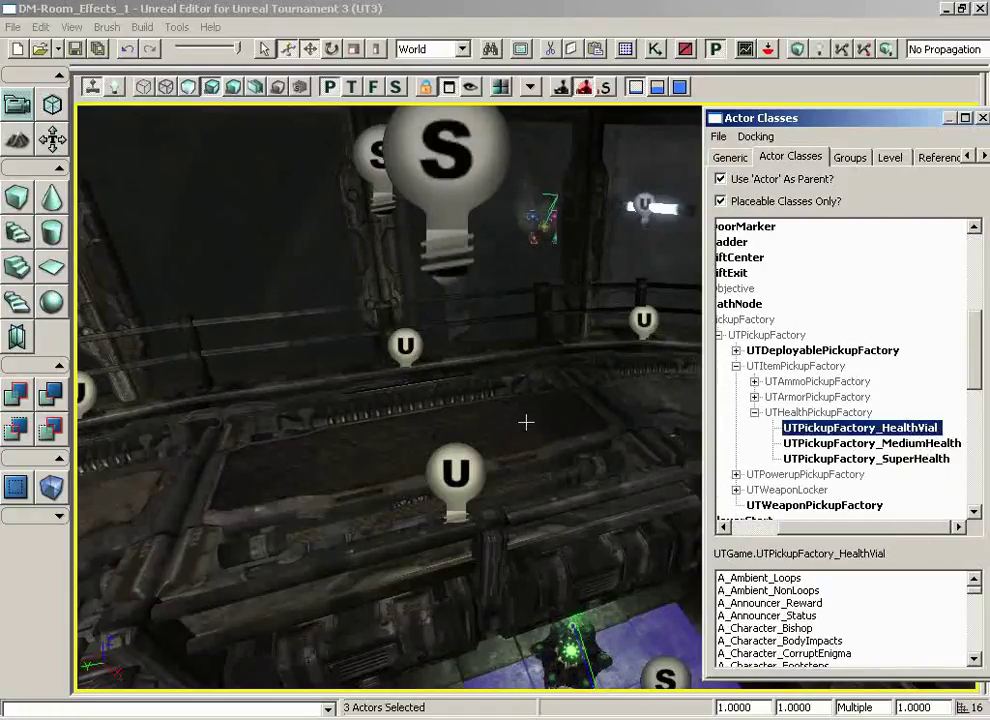
{"action": "mouse_move", "coordinate": [537, 423]}
{"action": "left_mouse_down"}
{"action": "mouse_move", "coordinate": [597, 420]}
{"action": "mouse_move", "coordinate": [530, 405]}
{"action": "left_mouse_up"}
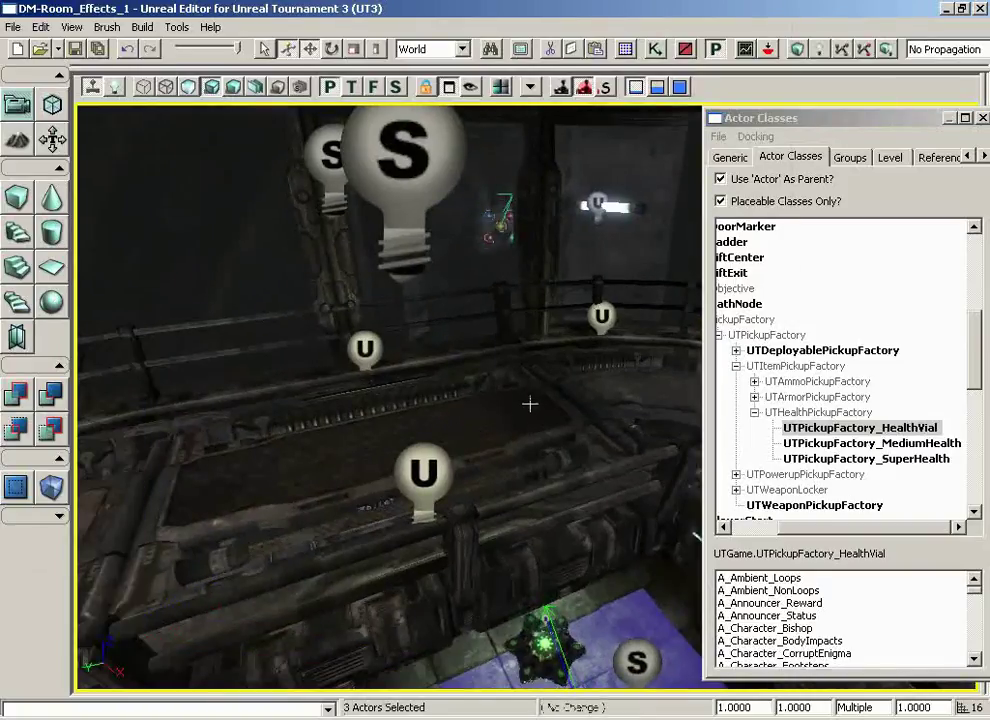
{"action": "right_click", "coordinate": [530, 402]}
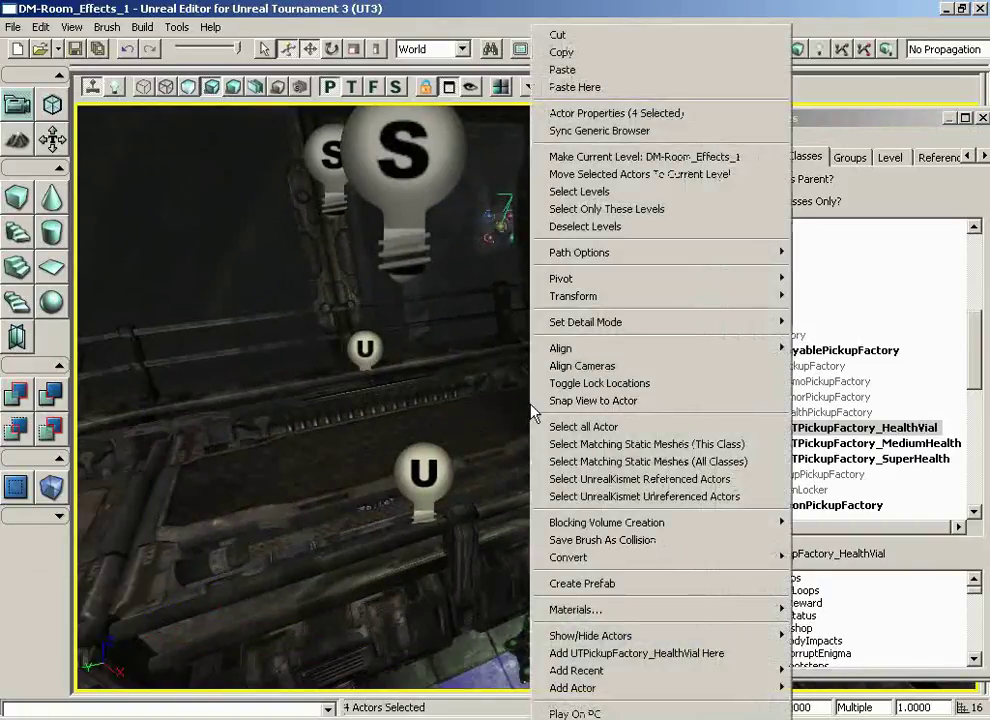
{"action": "left_click", "coordinate": [623, 655]}
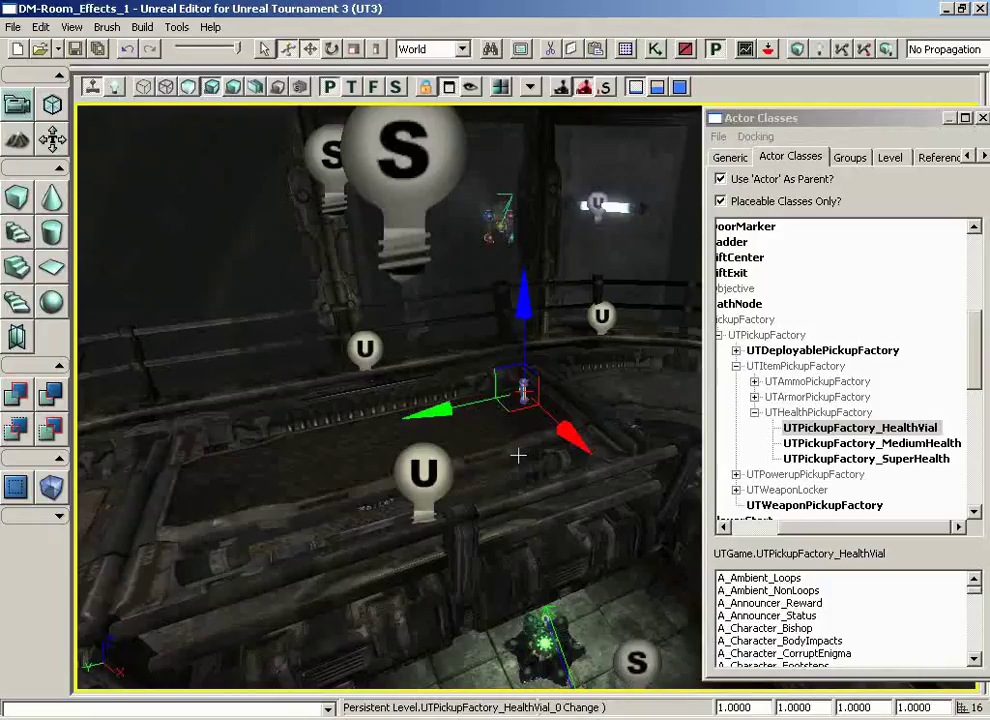
Step: Duplicate the health vial along the ledge to form an evenly spaced row of seven vials
{"action": "mouse_move", "coordinate": [519, 453]}
{"action": "left_mouse_down"}
{"action": "mouse_move", "coordinate": [495, 453]}
{"action": "mouse_move", "coordinate": [519, 456]}
{"action": "left_mouse_up"}
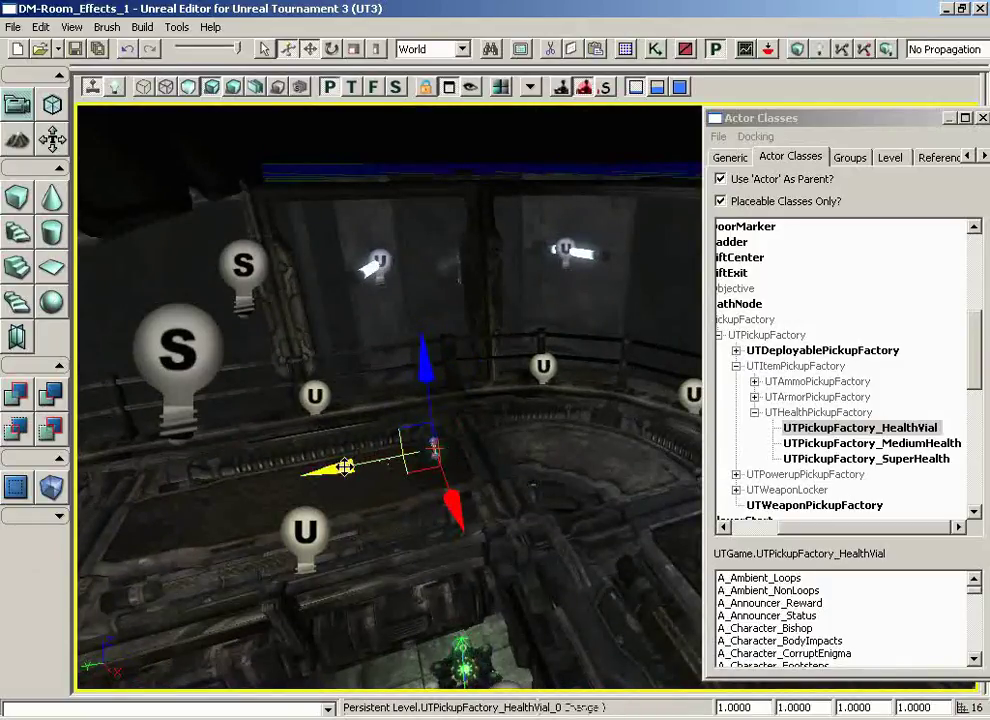
{"action": "mouse_move", "coordinate": [345, 466]}
{"action": "left_mouse_down"}
{"action": "mouse_move", "coordinate": [368, 466]}
{"action": "mouse_move", "coordinate": [228, 475]}
{"action": "mouse_move", "coordinate": [259, 471]}
{"action": "mouse_move", "coordinate": [102, 508]}
{"action": "left_mouse_up"}
{"action": "mouse_move", "coordinate": [273, 440]}
{"action": "left_mouse_down"}
{"action": "mouse_move", "coordinate": [251, 445]}
{"action": "mouse_move", "coordinate": [250, 431]}
{"action": "mouse_move", "coordinate": [229, 430]}
{"action": "left_mouse_up"}
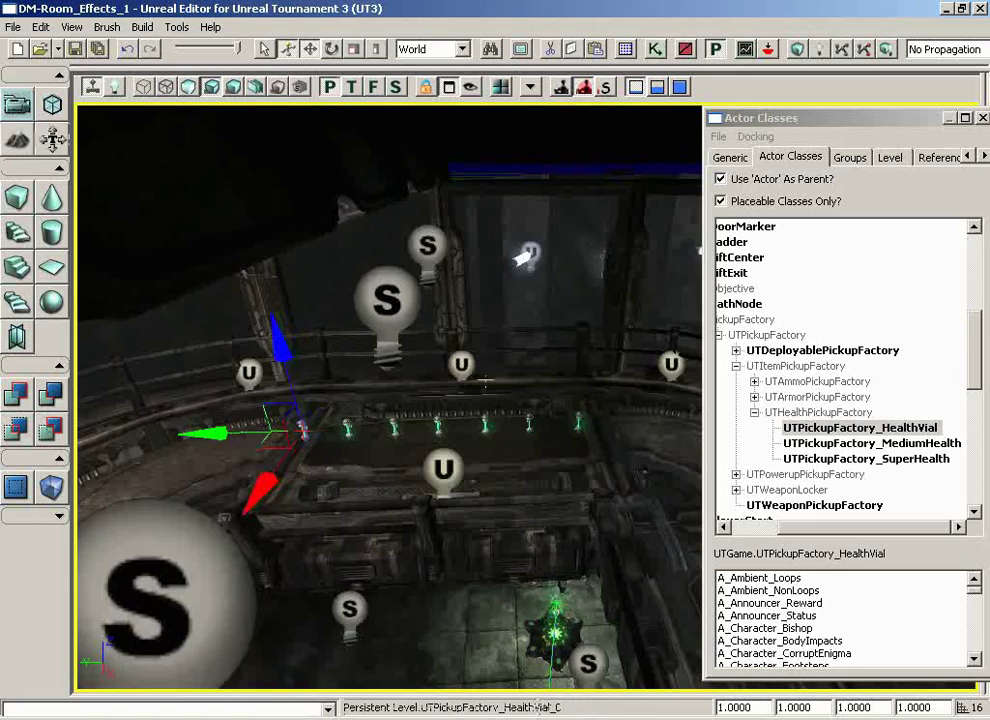
Step: Add a UTArmorPickup_Helmet from the armor pickup factory classes on the floor platform beside the large glowing tank
{"action": "left_click_drag", "start_coordinate": [300, 430], "coordinate": [503, 375]}
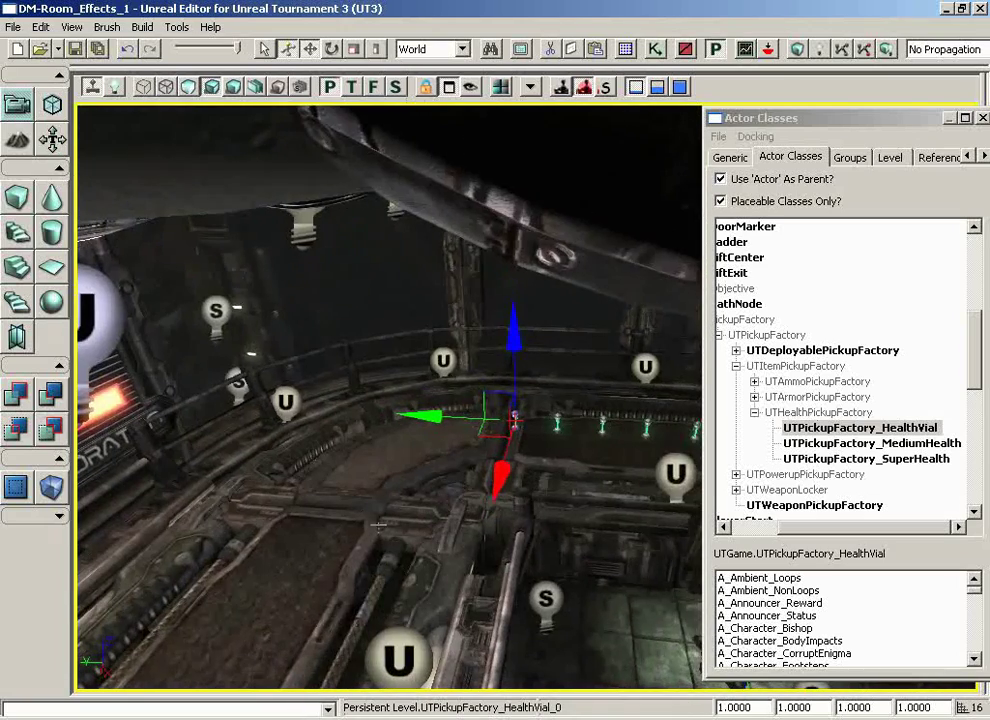
{"action": "mouse_move", "coordinate": [379, 525]}
{"action": "left_mouse_down"}
{"action": "mouse_move", "coordinate": [639, 539]}
{"action": "mouse_move", "coordinate": [548, 690]}
{"action": "mouse_move", "coordinate": [597, 704]}
{"action": "mouse_move", "coordinate": [844, 657]}
{"action": "mouse_move", "coordinate": [862, 636]}
{"action": "mouse_move", "coordinate": [853, 690]}
{"action": "mouse_move", "coordinate": [206, 601]}
{"action": "mouse_move", "coordinate": [77, 599]}
{"action": "mouse_move", "coordinate": [77, 300]}
{"action": "mouse_move", "coordinate": [139, 102]}
{"action": "mouse_move", "coordinate": [171, 103]}
{"action": "mouse_move", "coordinate": [434, 521]}
{"action": "left_mouse_up"}
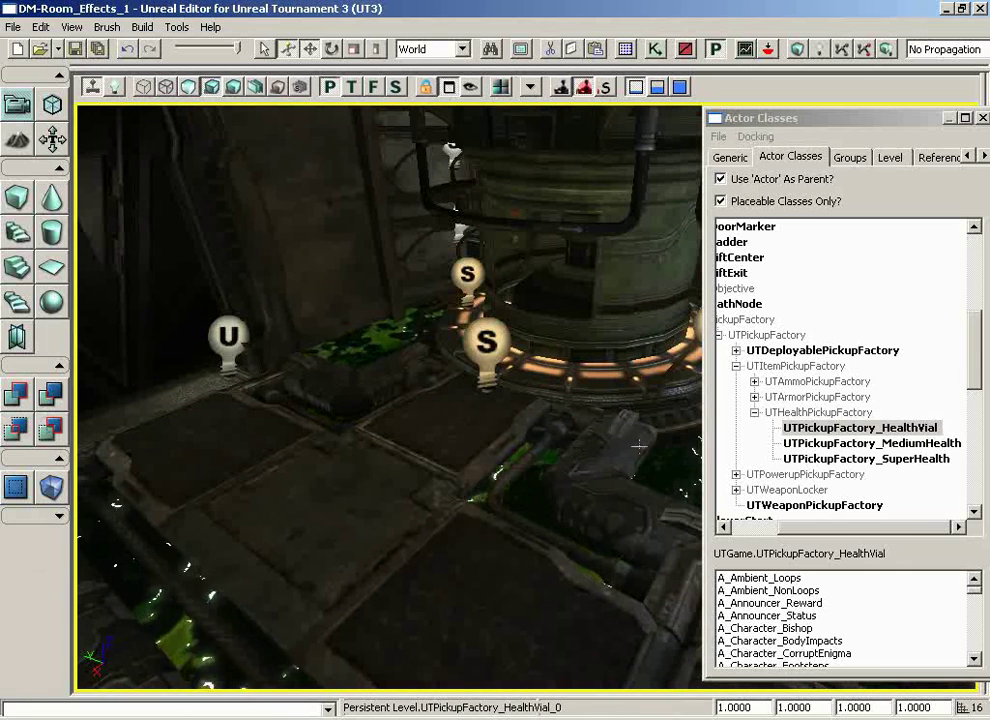
{"action": "left_click", "coordinate": [756, 413]}
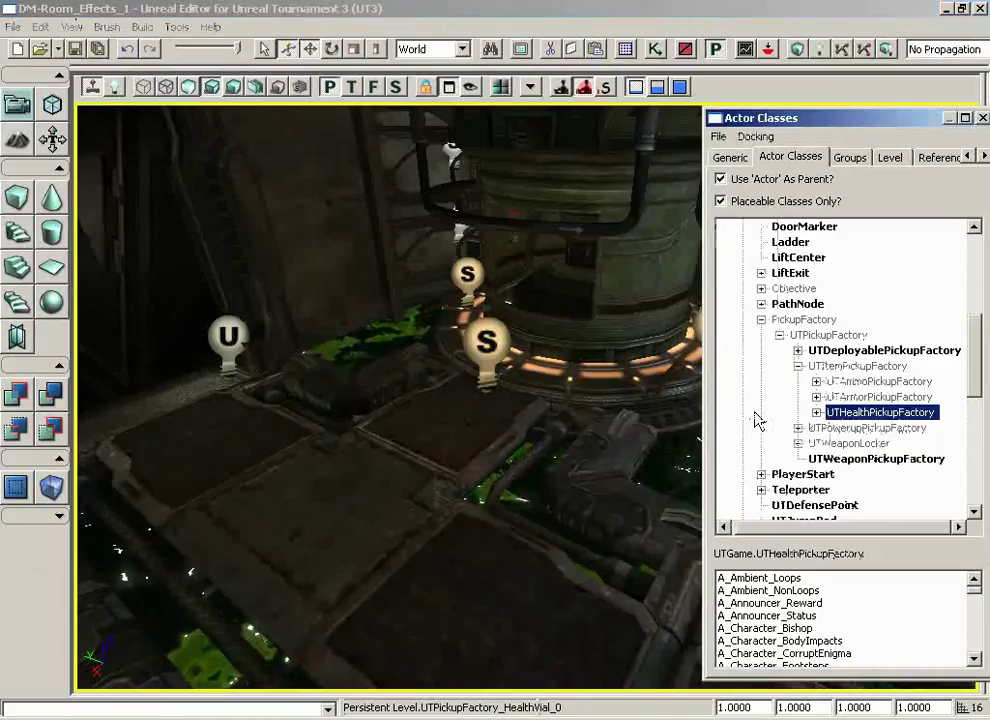
{"action": "left_click", "coordinate": [817, 397]}
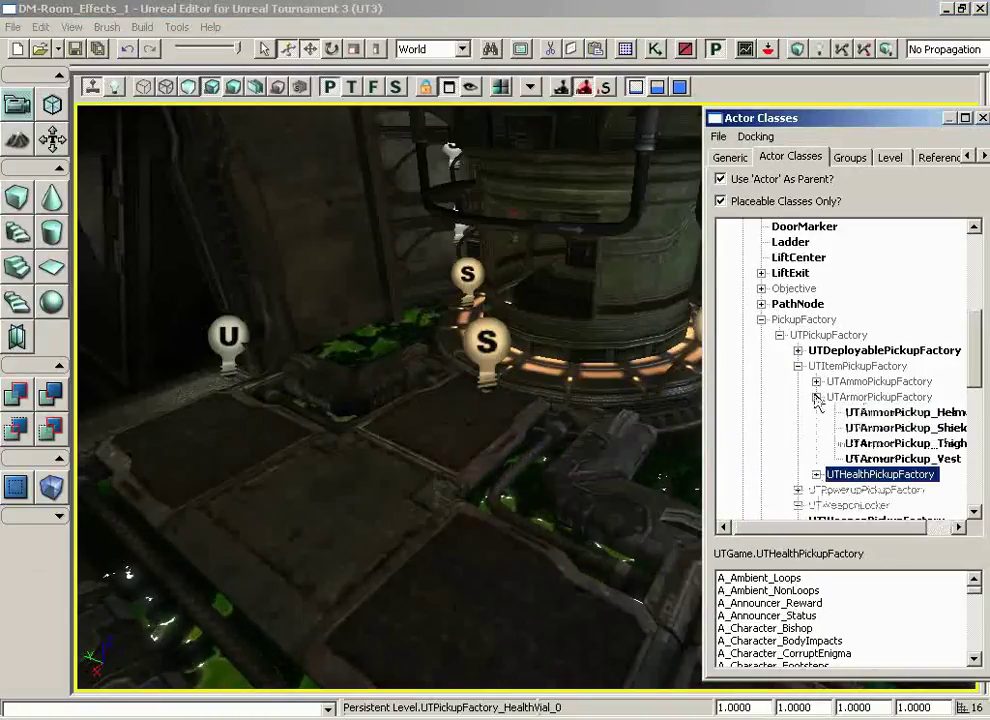
{"action": "left_click", "coordinate": [900, 412]}
{"action": "right_click", "coordinate": [456, 424]}
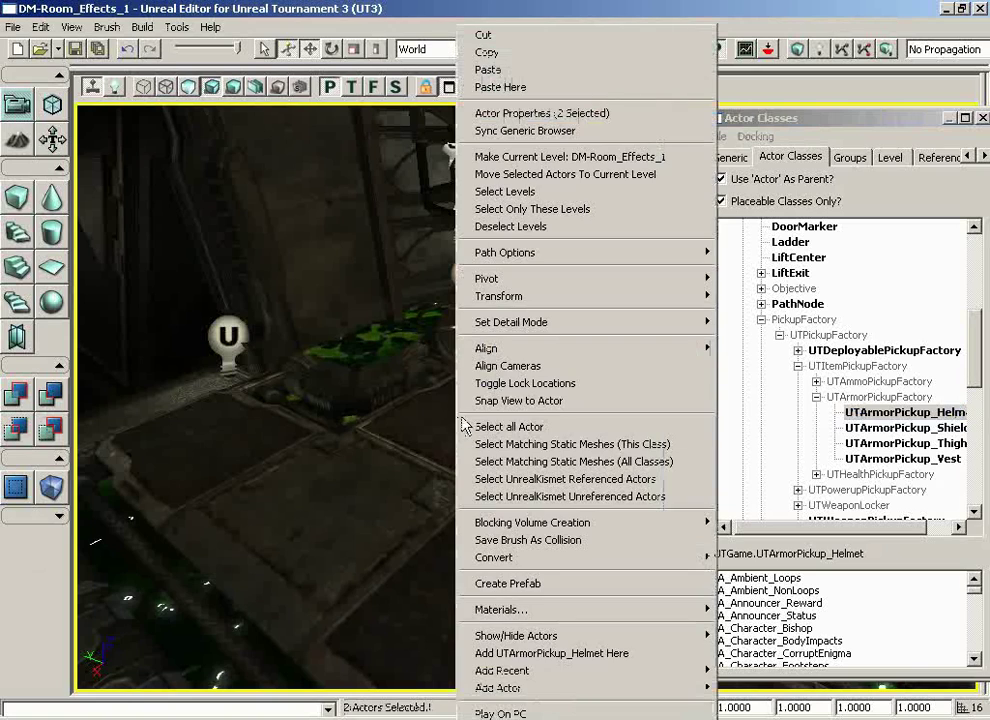
{"action": "left_click", "coordinate": [510, 653]}
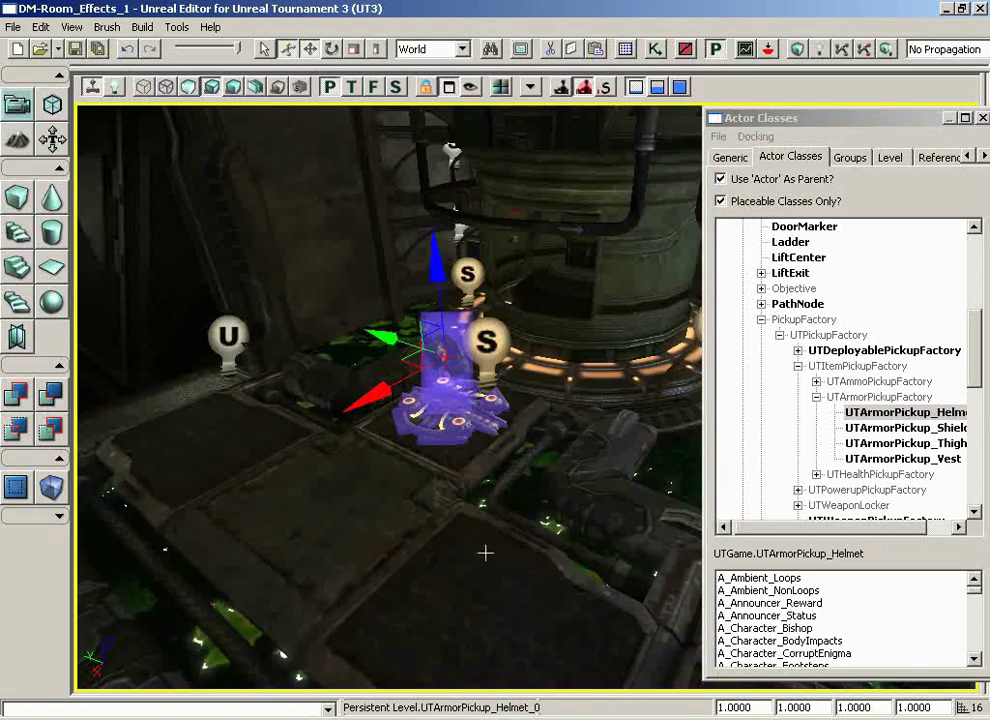
Step: Add two UTAmmo_FlakCannon pickups side by side on the floor in front of the horizontal tank in the weapon locker room
{"action": "left_click_drag", "start_coordinate": [484, 553], "coordinate": [755, 85]}
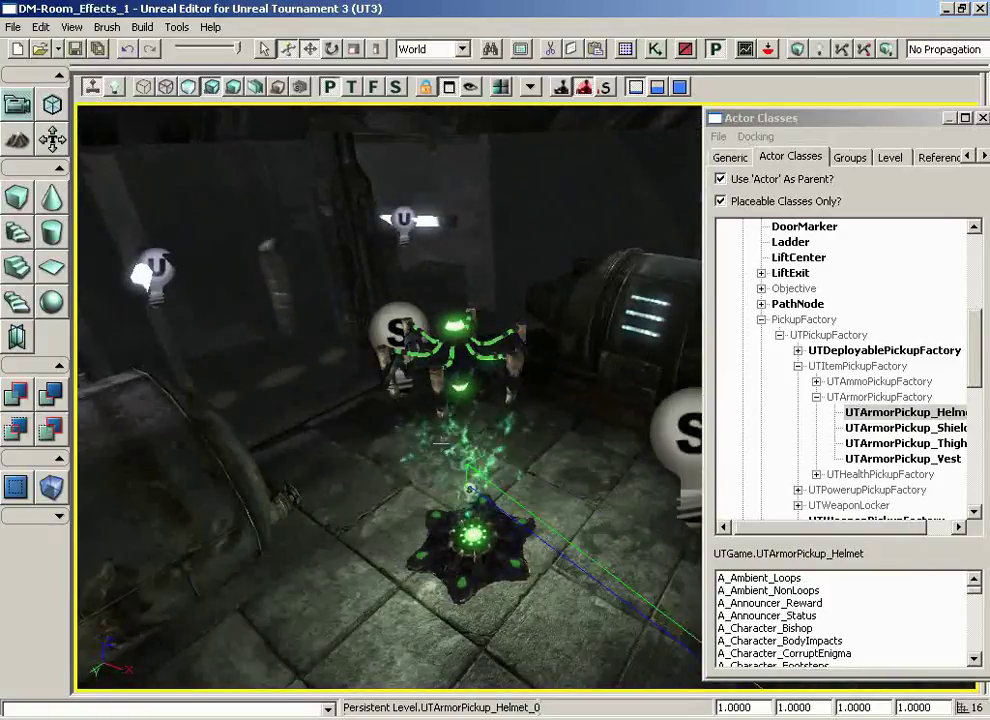
{"action": "left_click_drag", "start_coordinate": [446, 443], "coordinate": [152, 605]}
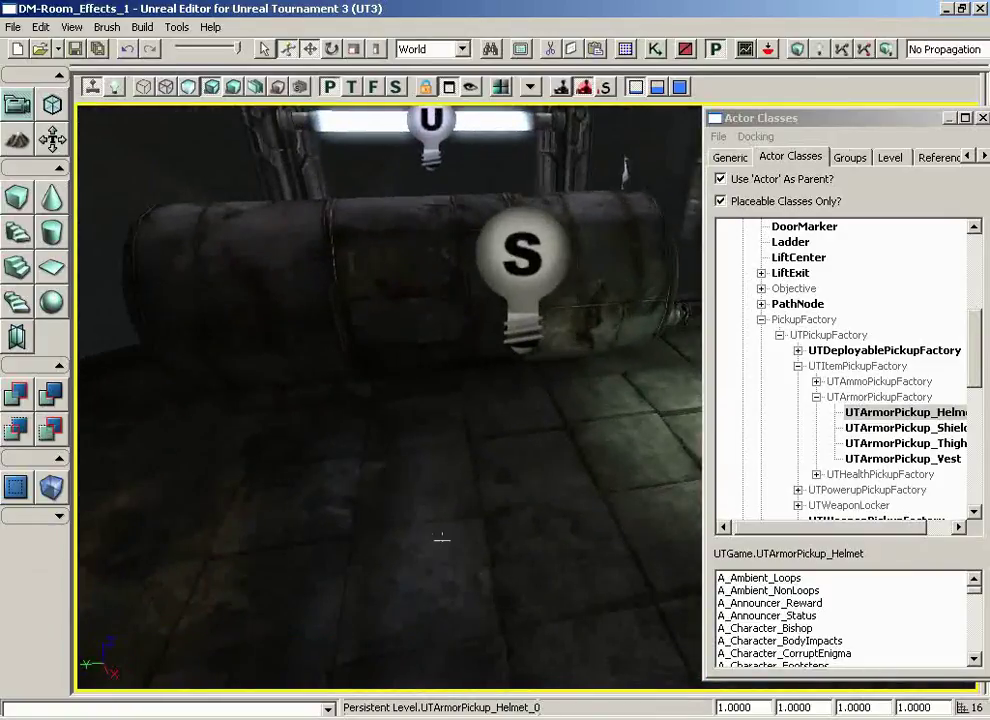
{"action": "left_click", "coordinate": [817, 398]}
{"action": "left_click", "coordinate": [816, 382]}
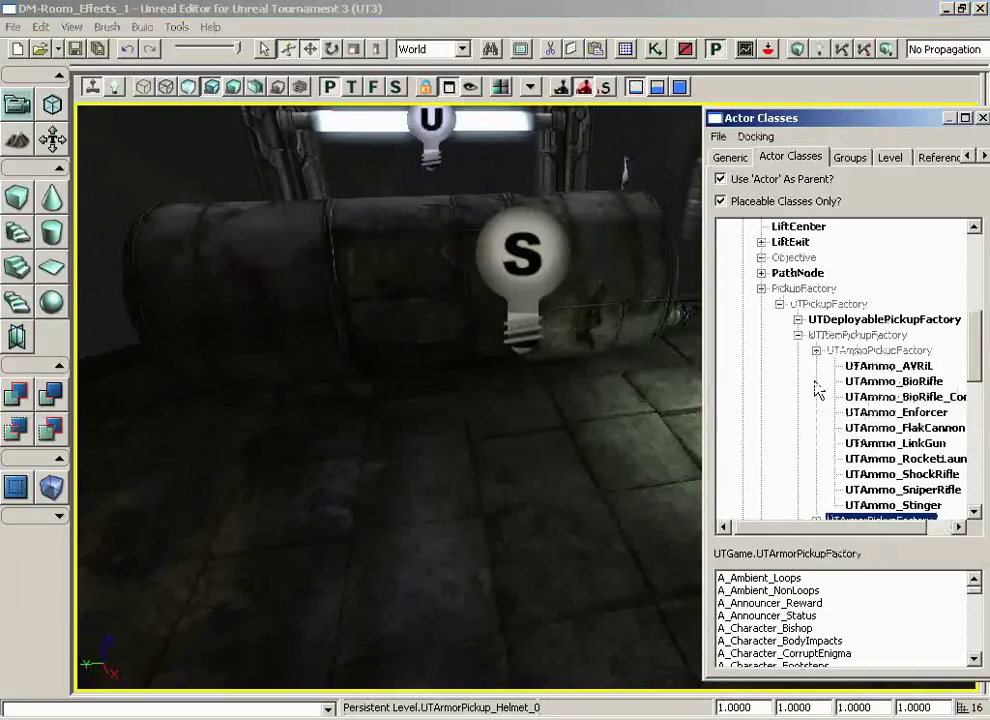
{"action": "left_click", "coordinate": [914, 430]}
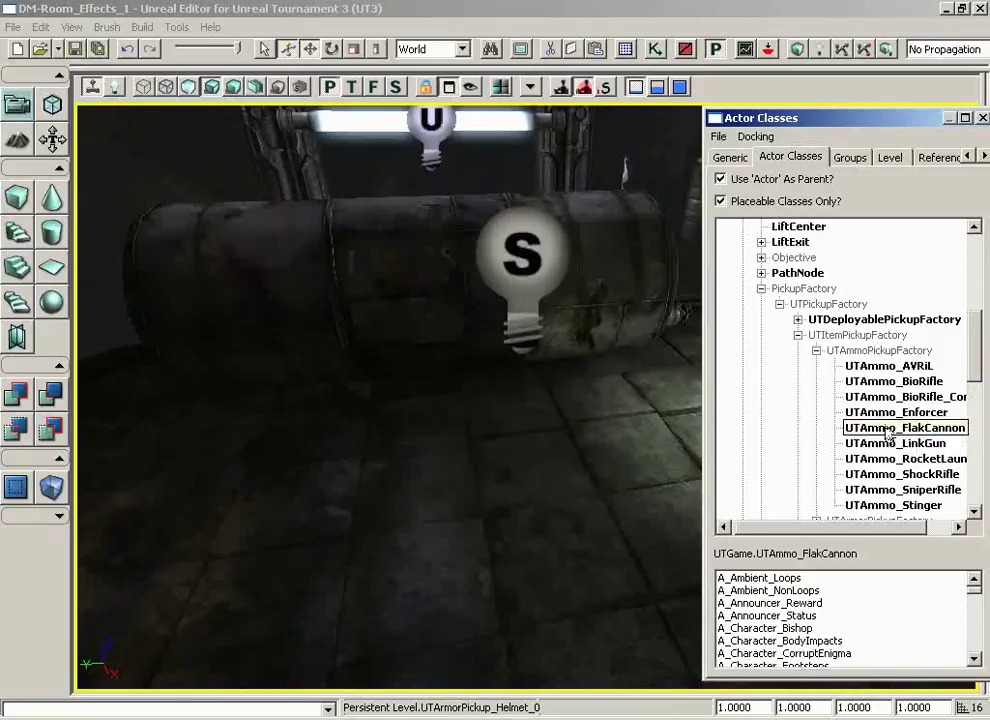
{"action": "right_click", "coordinate": [394, 457]}
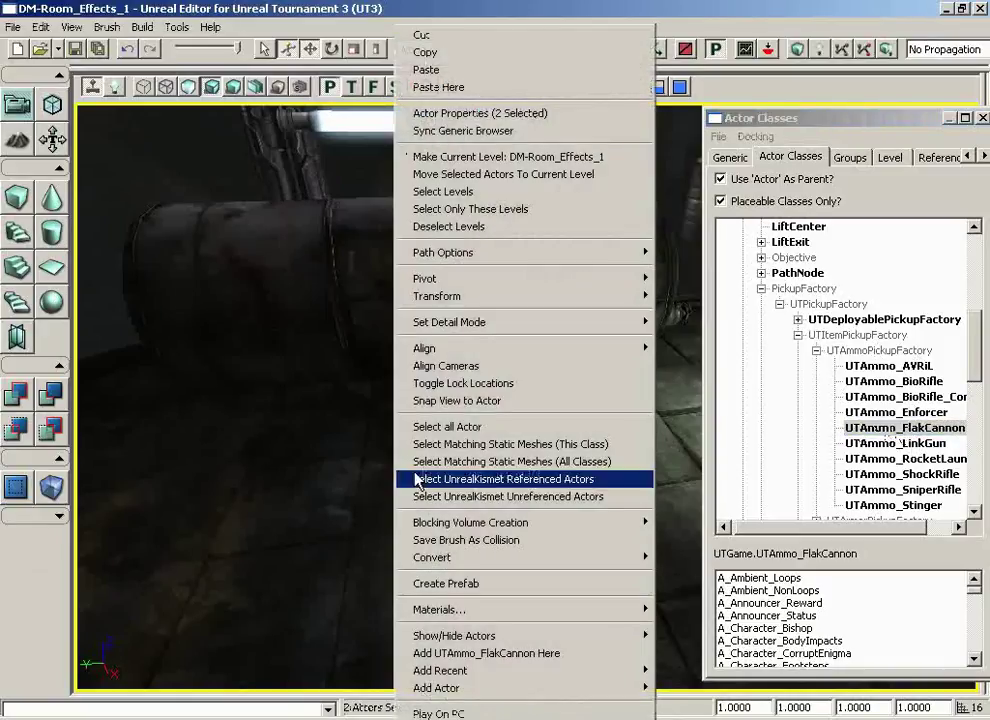
{"action": "left_click", "coordinate": [490, 655]}
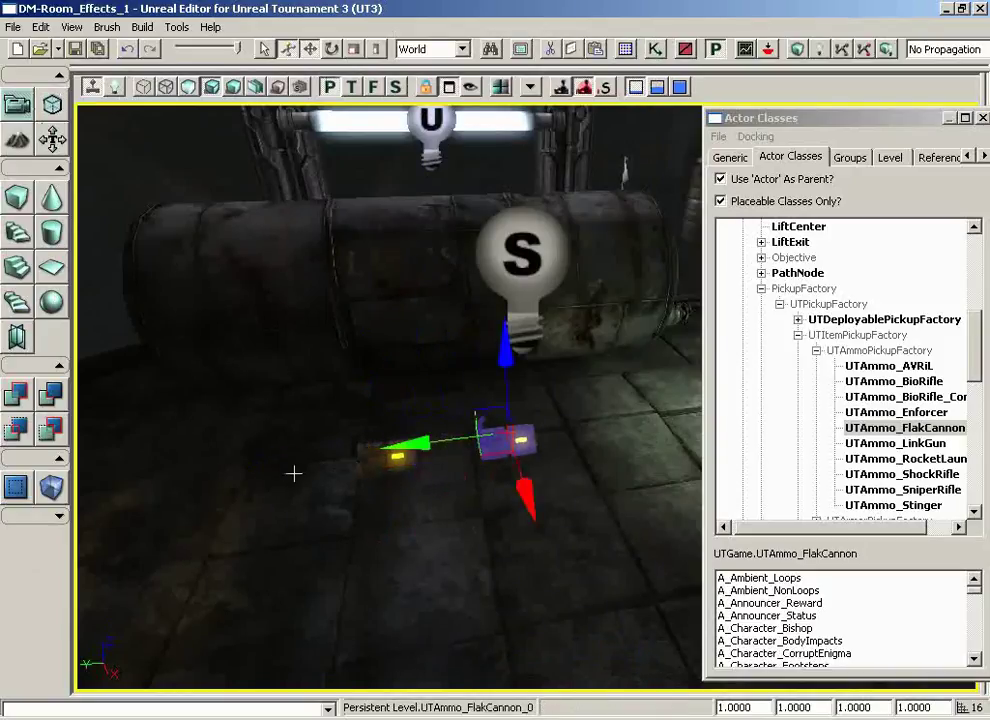
Step: Add a UTWeaponPickupFactory on the central floor panel between the two stairways, just in front of the pair of lights
{"action": "left_click_drag", "start_coordinate": [294, 474], "coordinate": [457, 486]}
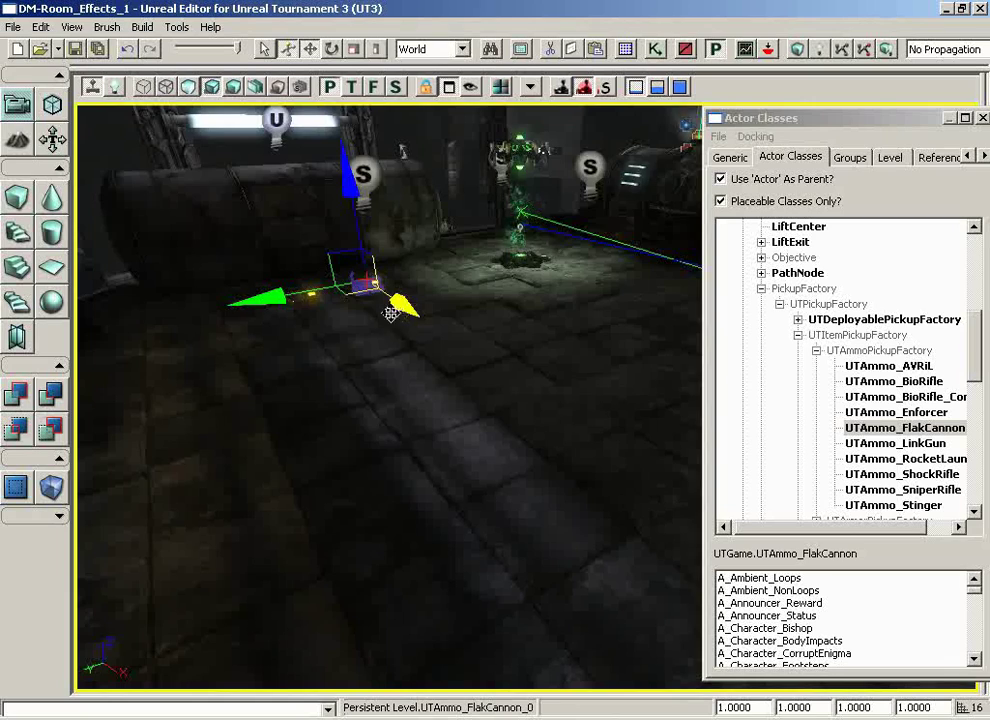
{"action": "left_click_drag", "start_coordinate": [453, 369], "coordinate": [460, 420]}
{"action": "right_click_drag", "start_coordinate": [473, 400], "coordinate": [539, 360]}
{"action": "mouse_move", "coordinate": [539, 360]}
{"action": "left_mouse_down"}
{"action": "mouse_move", "coordinate": [354, 343]}
{"action": "mouse_move", "coordinate": [440, 338]}
{"action": "mouse_move", "coordinate": [529, 357]}
{"action": "left_mouse_up"}
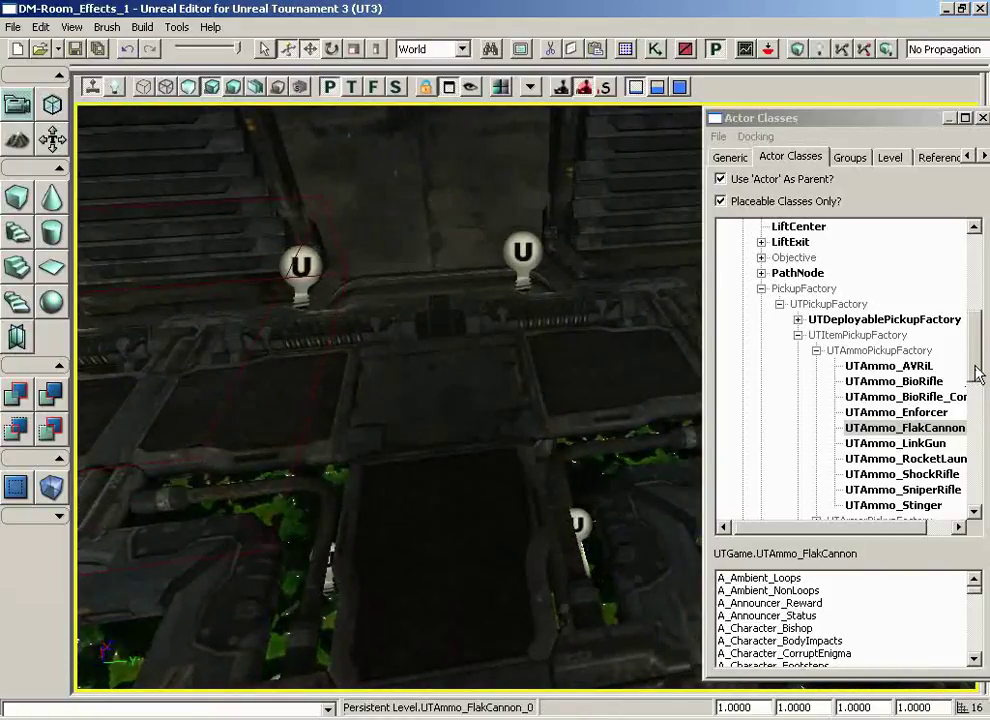
{"action": "left_click", "coordinate": [816, 353]}
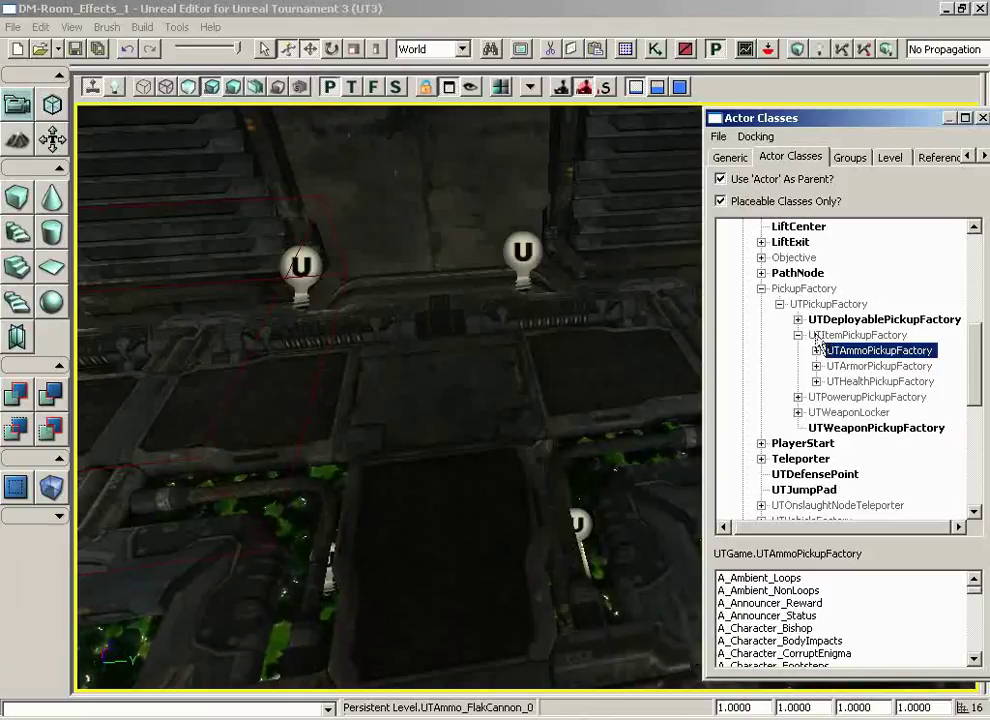
{"action": "left_click", "coordinate": [798, 336]}
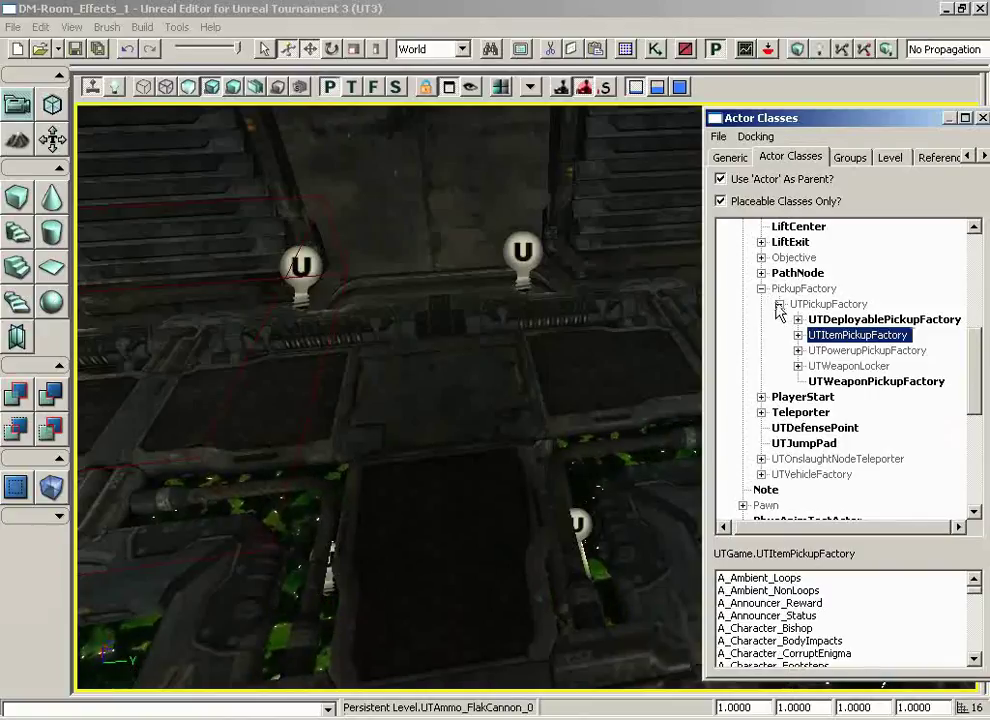
{"action": "left_click", "coordinate": [826, 382]}
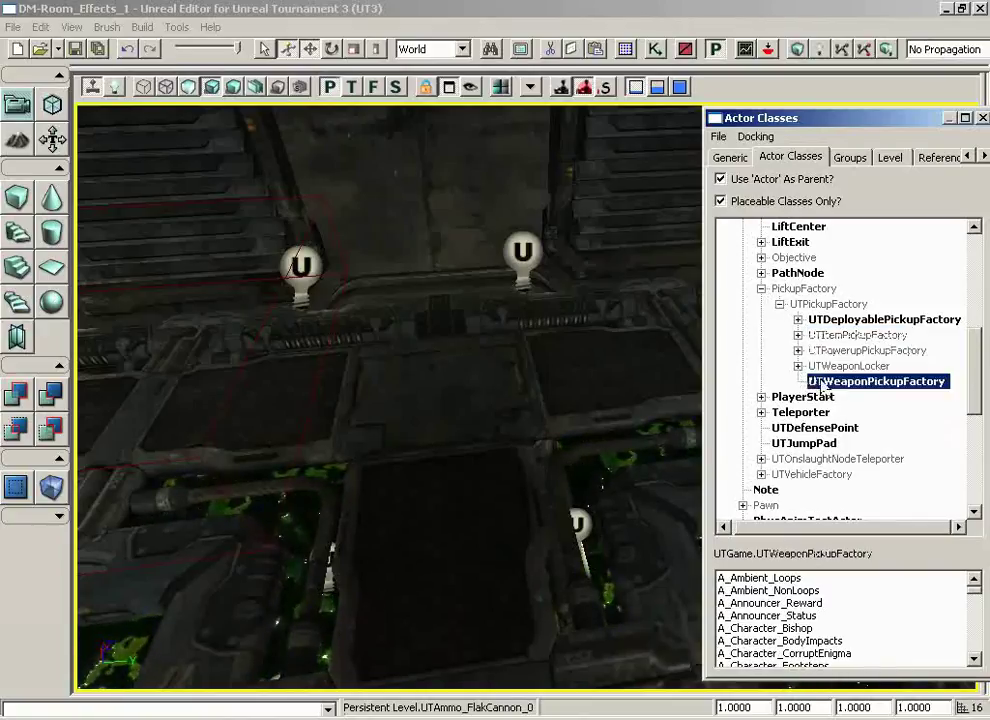
{"action": "right_click", "coordinate": [434, 376]}
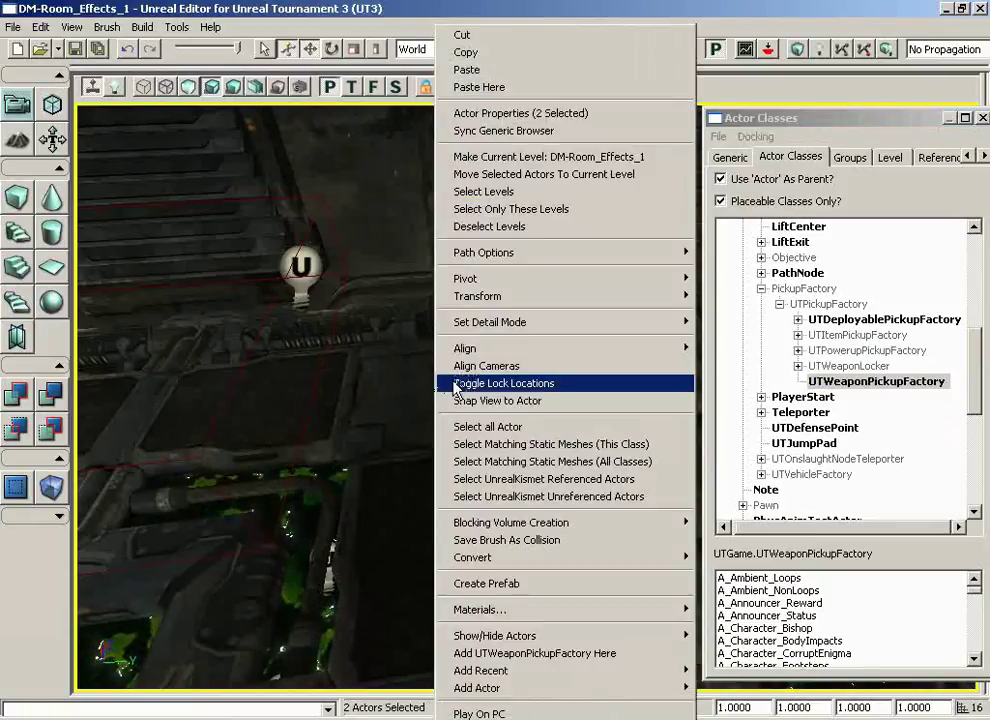
{"action": "left_click", "coordinate": [484, 654]}
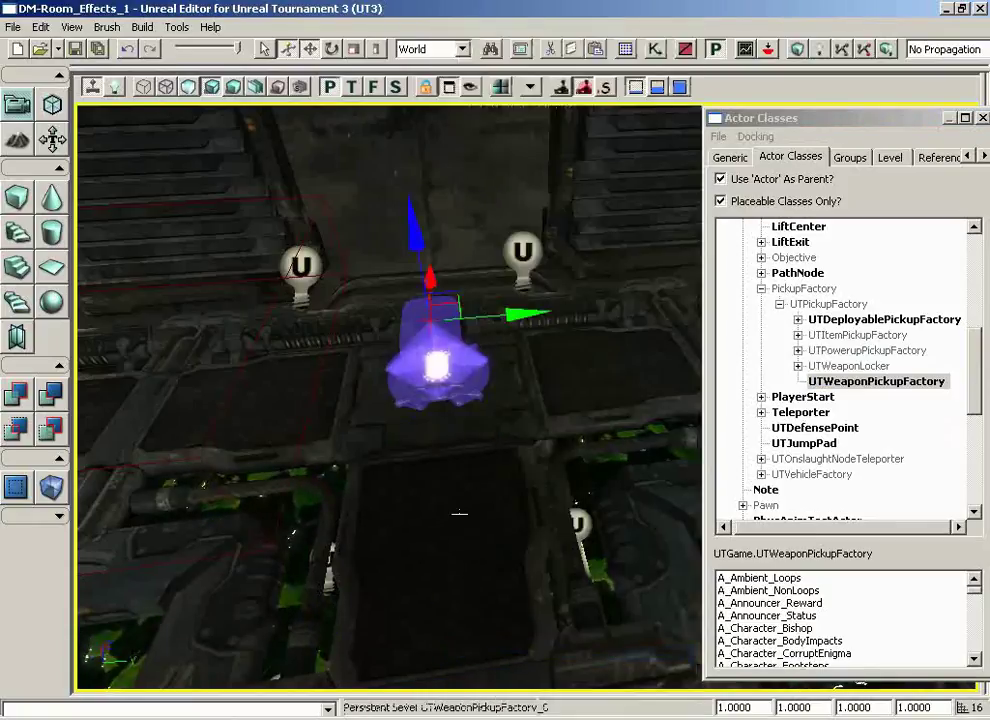
Step: Set the new weapon pickup factory's WeaponPickupClass to UTWeap_ShockRifle and close its properties
{"action": "double_click", "coordinate": [463, 376]}
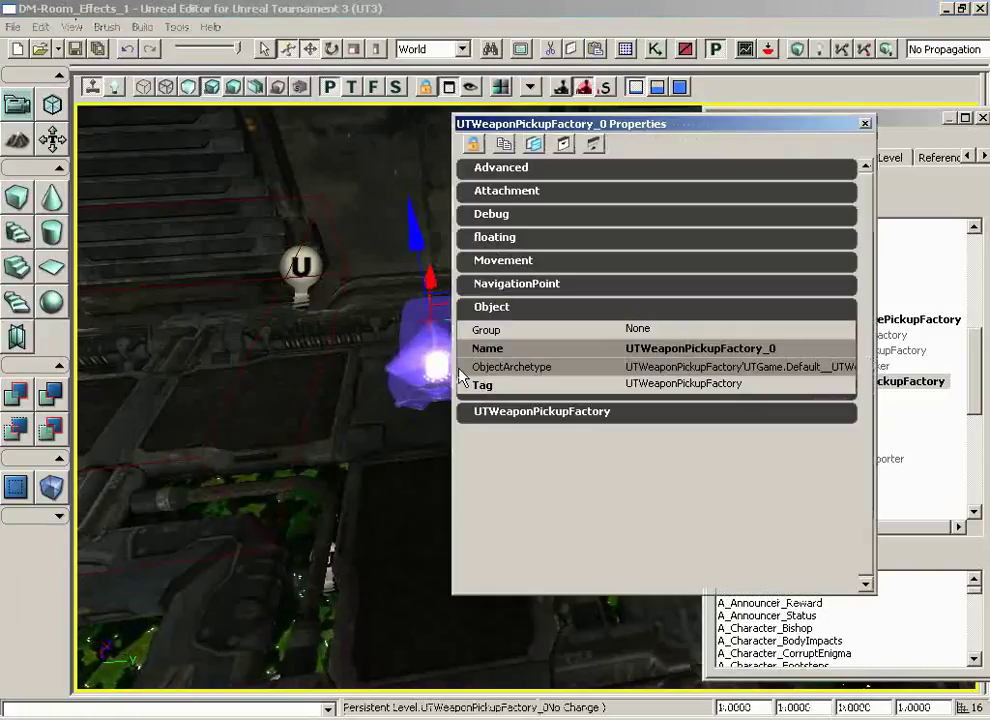
{"action": "left_click", "coordinate": [521, 412]}
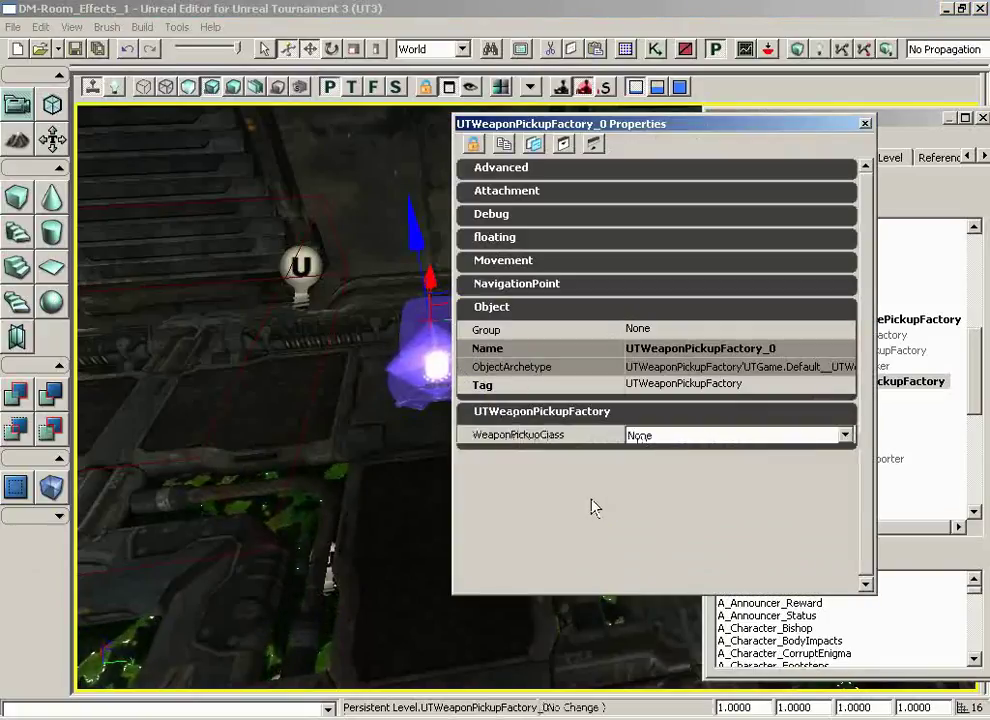
{"action": "left_click", "coordinate": [660, 437]}
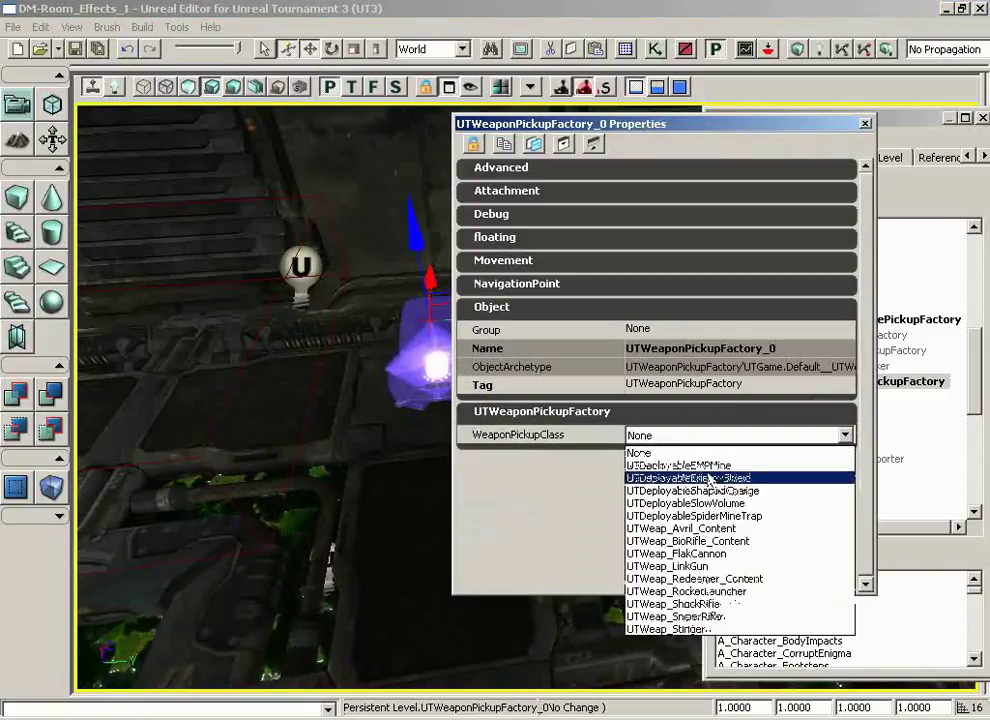
{"action": "left_click", "coordinate": [727, 605]}
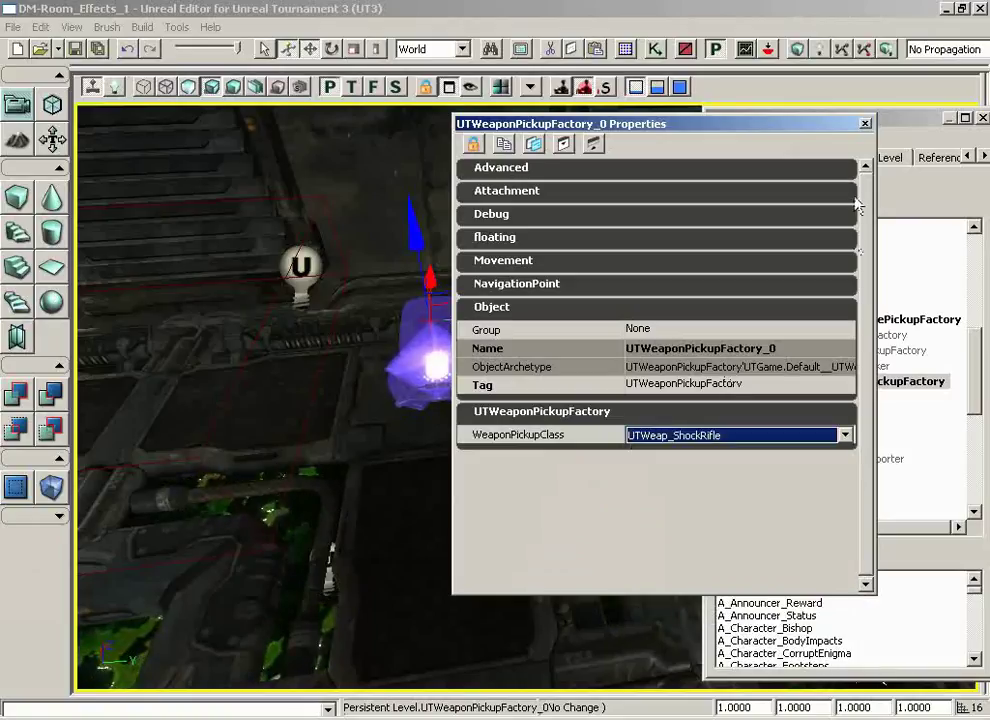
{"action": "left_click", "coordinate": [866, 124]}
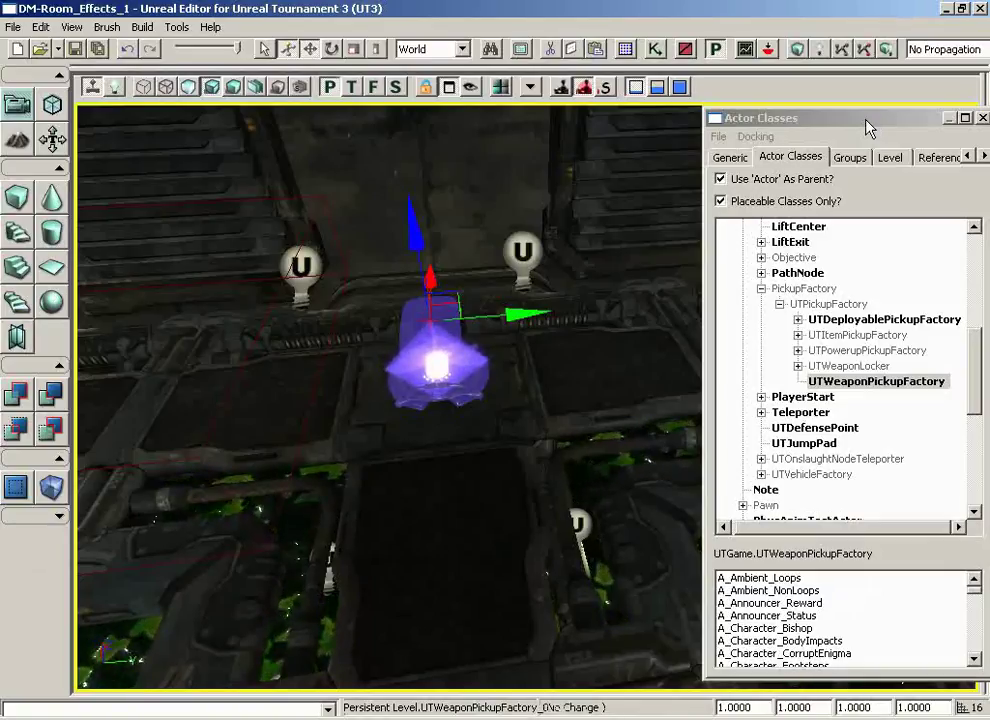
Step: Add a UTAmmo_ShockRifle between the two lights behind the shock rifle pickup and duplicate it alongside
{"action": "left_click_drag", "start_coordinate": [577, 276], "coordinate": [577, 236]}
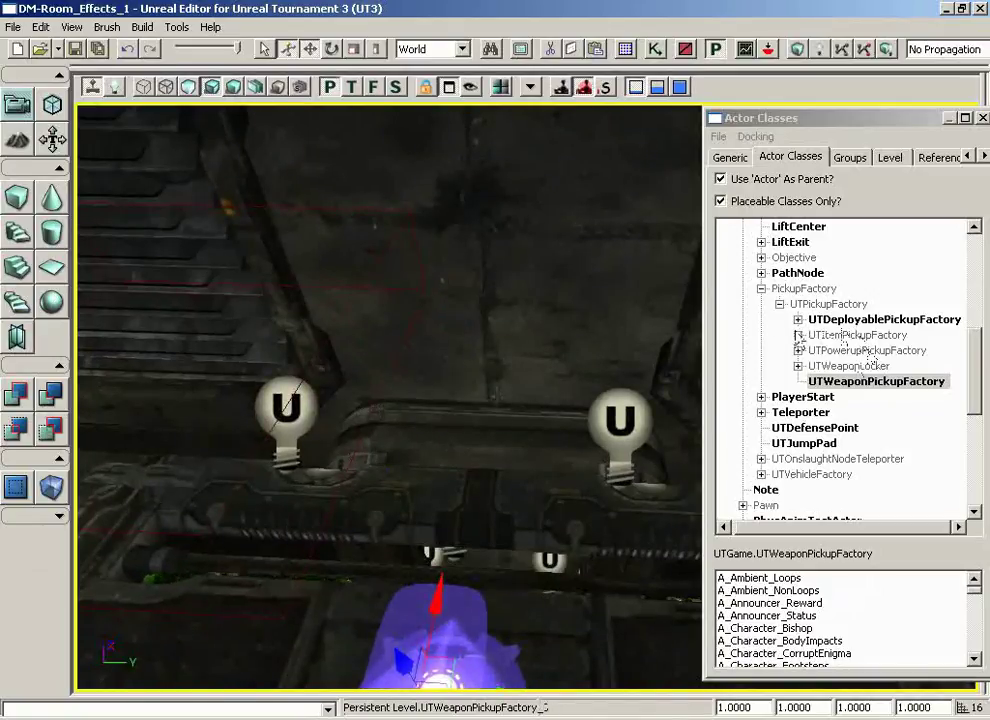
{"action": "left_click", "coordinate": [798, 335]}
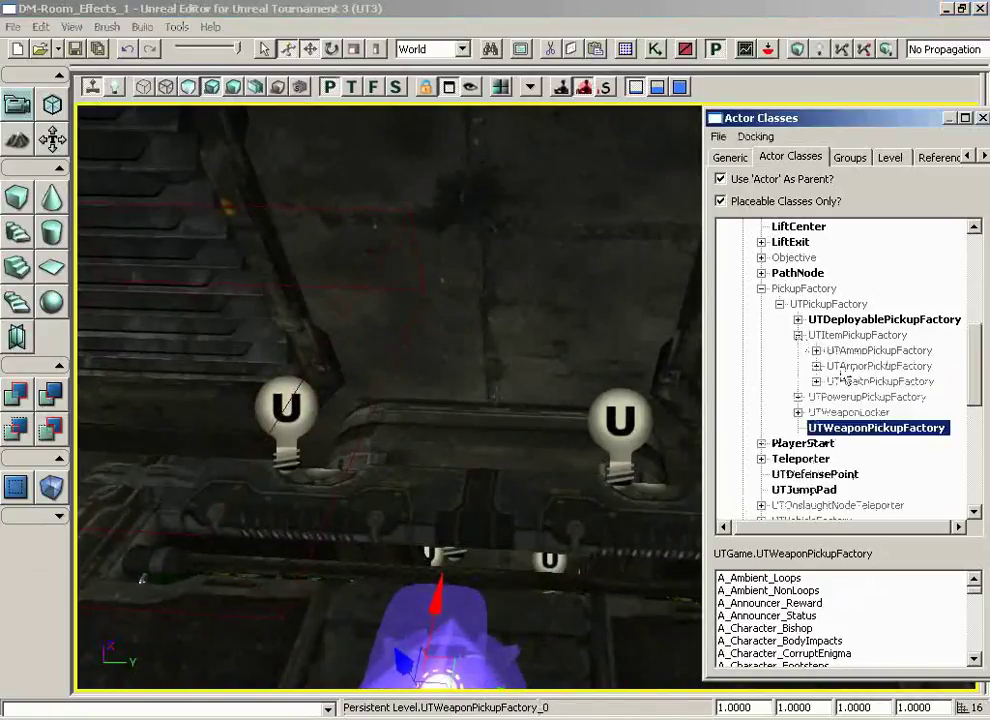
{"action": "left_click", "coordinate": [817, 351]}
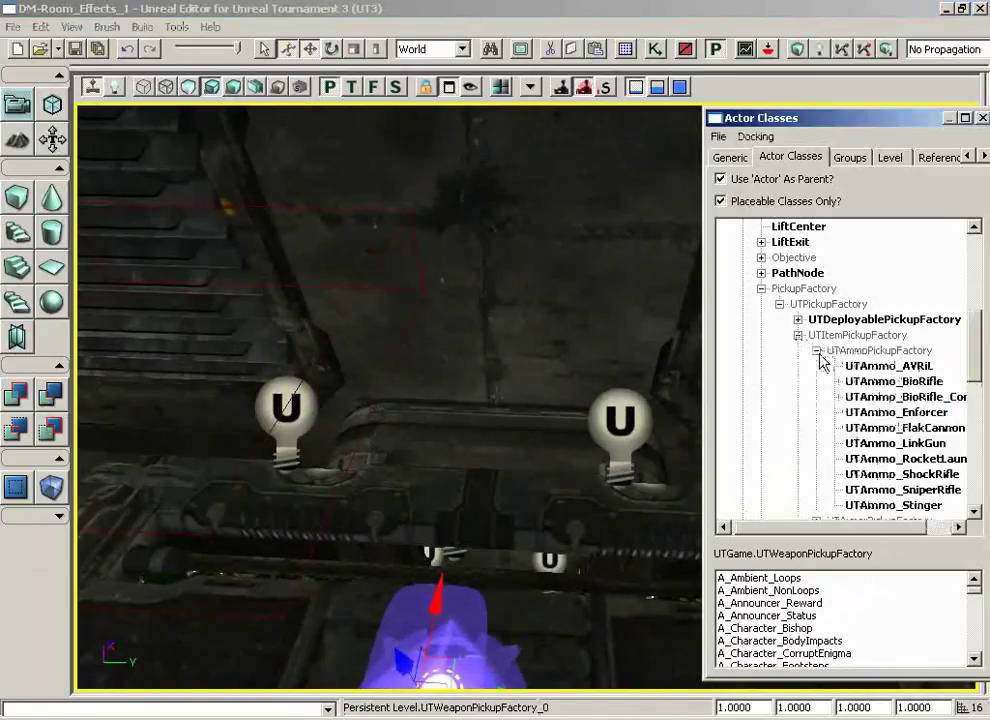
{"action": "left_click", "coordinate": [936, 474]}
{"action": "right_click", "coordinate": [420, 470]}
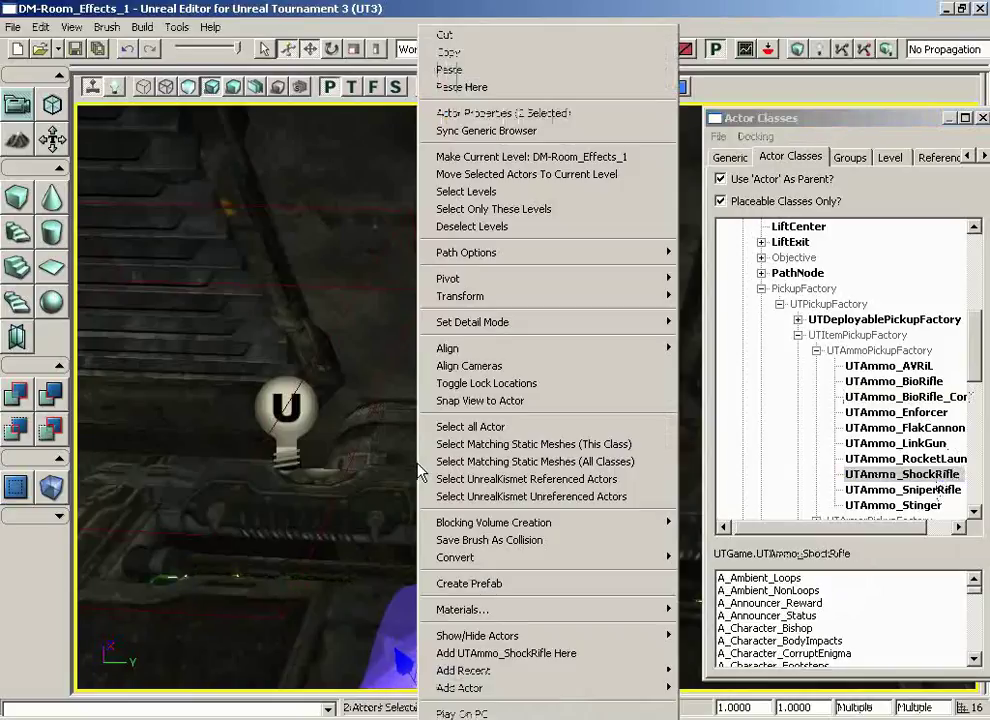
{"action": "left_click", "coordinate": [500, 653]}
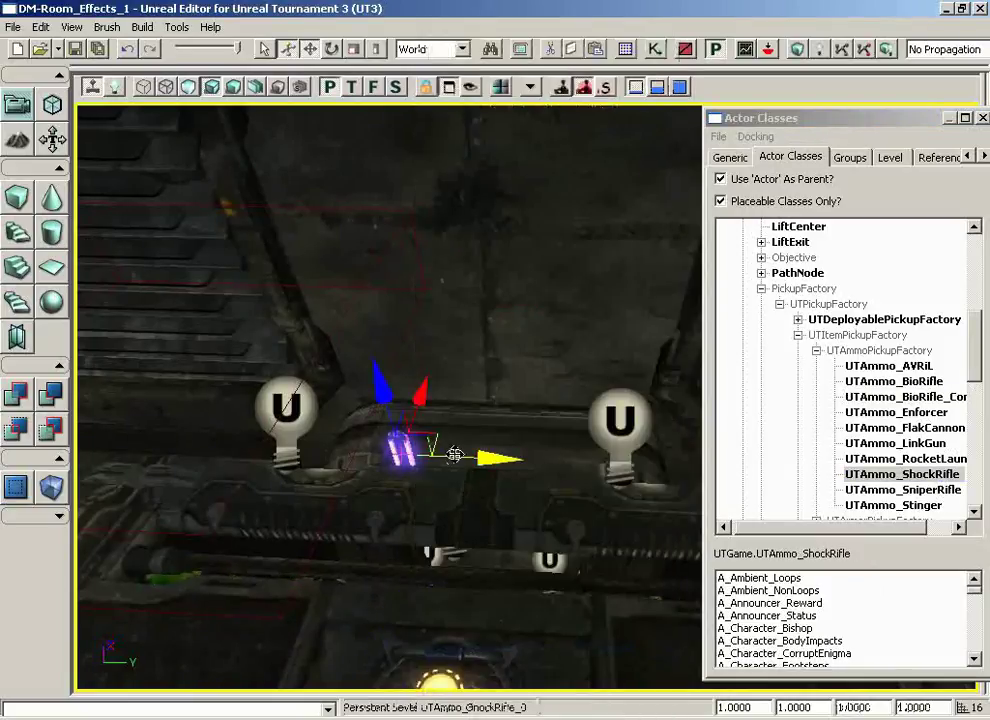
{"action": "left_click_drag", "start_coordinate": [488, 442], "coordinate": [540, 460], "text": "alt"}
Step: Add a UTArmorPickup_Thighpads at the end of the walkway in front of the large glowing tank
{"action": "mouse_move", "coordinate": [458, 488]}
{"action": "left_mouse_down"}
{"action": "mouse_move", "coordinate": [505, 621]}
{"action": "mouse_move", "coordinate": [977, 467]}
{"action": "mouse_move", "coordinate": [449, 471]}
{"action": "mouse_move", "coordinate": [957, 380]}
{"action": "mouse_move", "coordinate": [457, 480]}
{"action": "mouse_move", "coordinate": [509, 272]}
{"action": "mouse_move", "coordinate": [630, 237]}
{"action": "mouse_move", "coordinate": [454, 495]}
{"action": "left_mouse_up"}
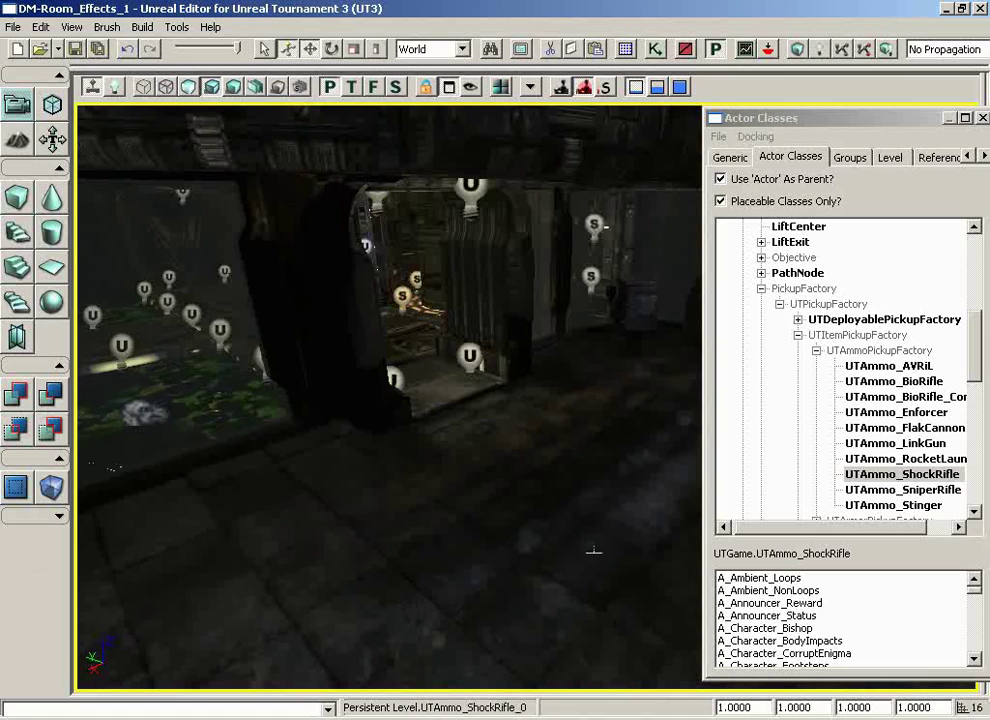
{"action": "left_click_drag", "start_coordinate": [594, 550], "coordinate": [591, 500]}
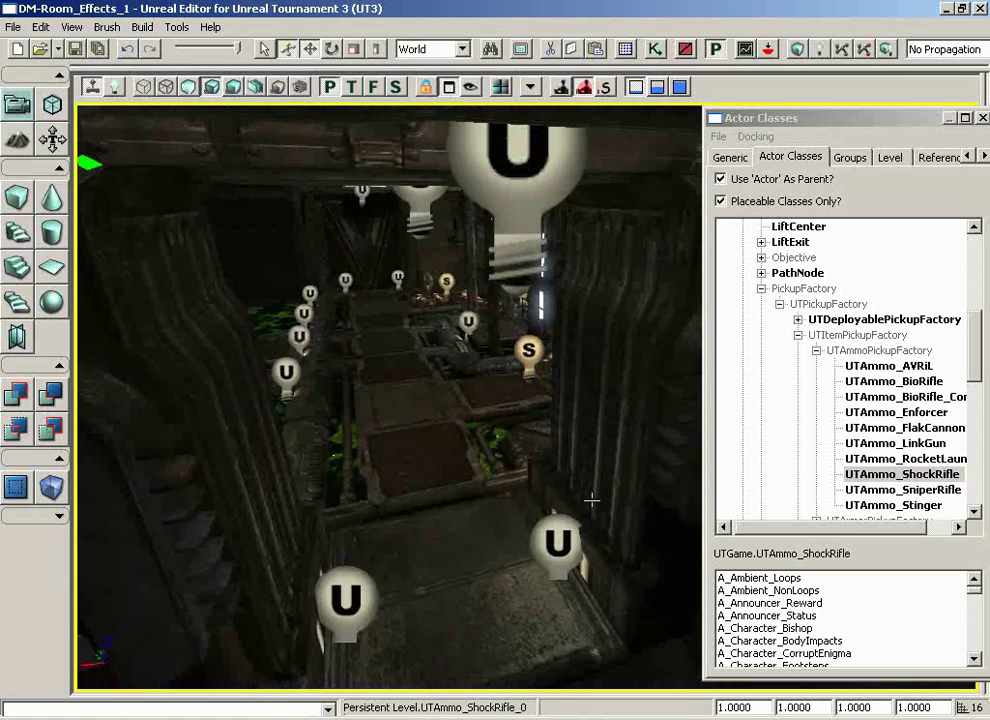
{"action": "left_click_drag", "start_coordinate": [388, 340], "coordinate": [468, 552]}
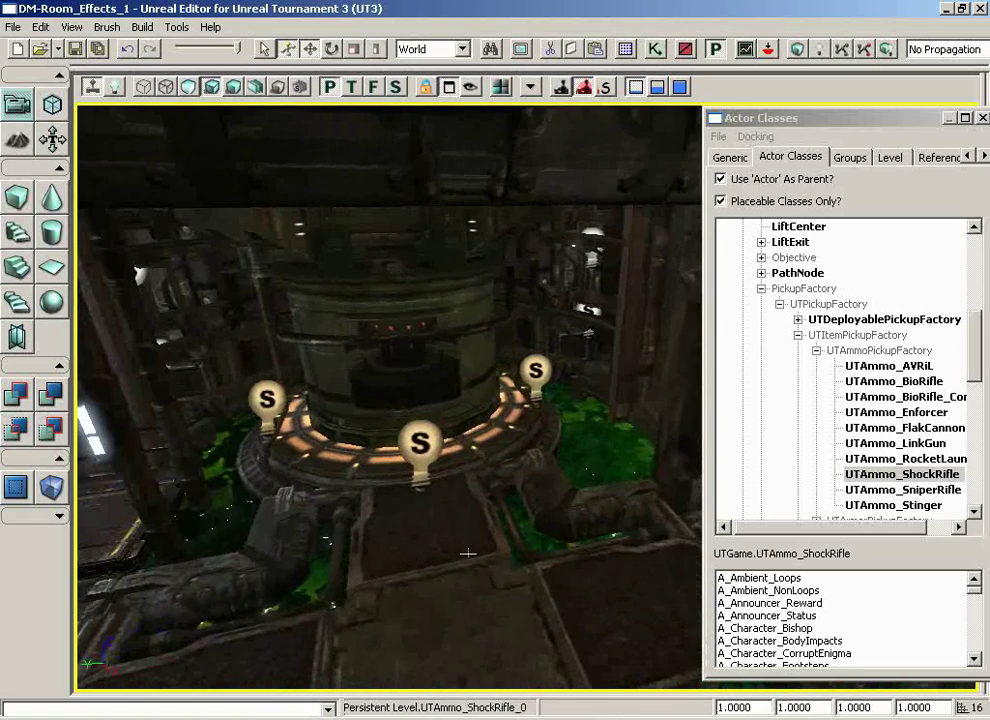
{"action": "left_click", "coordinate": [816, 351]}
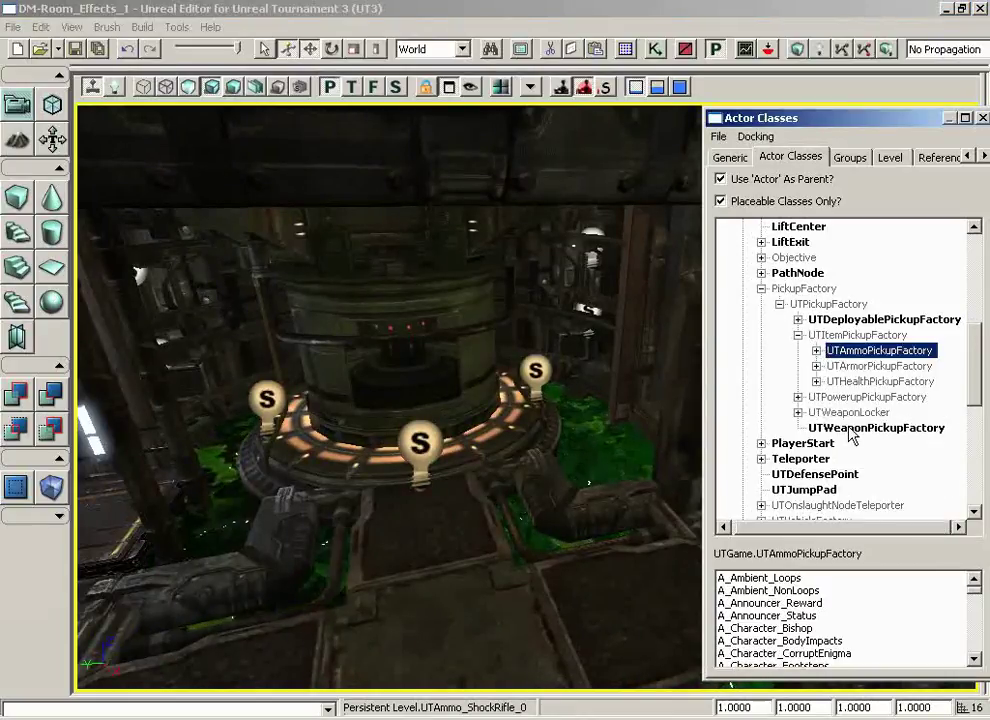
{"action": "left_click", "coordinate": [816, 367]}
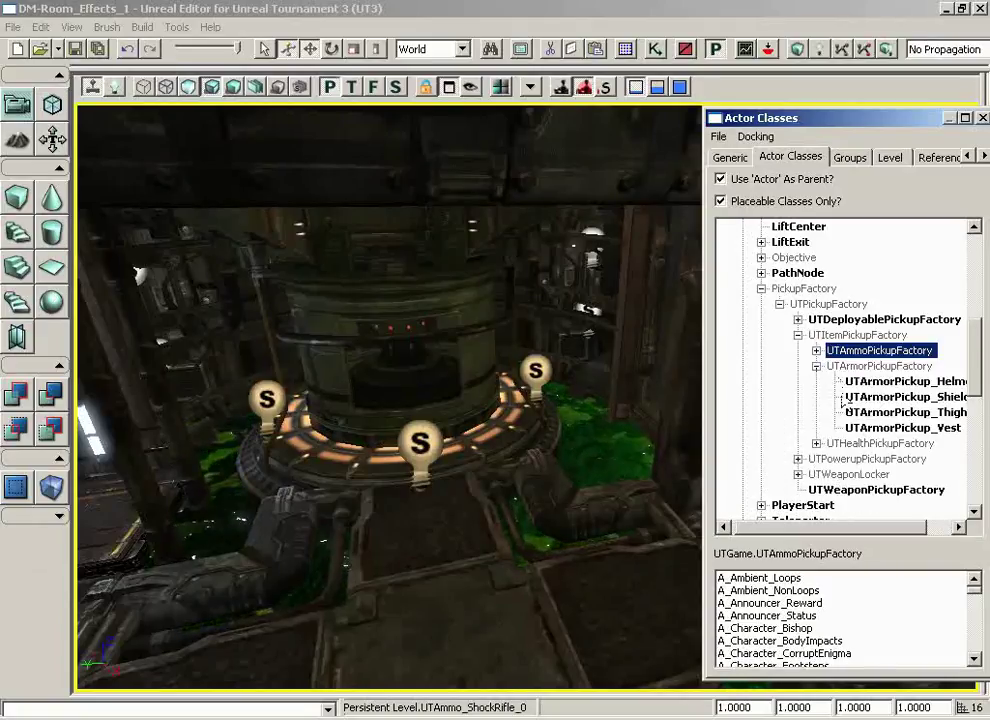
{"action": "left_click_drag", "start_coordinate": [419, 526], "coordinate": [393, 435]}
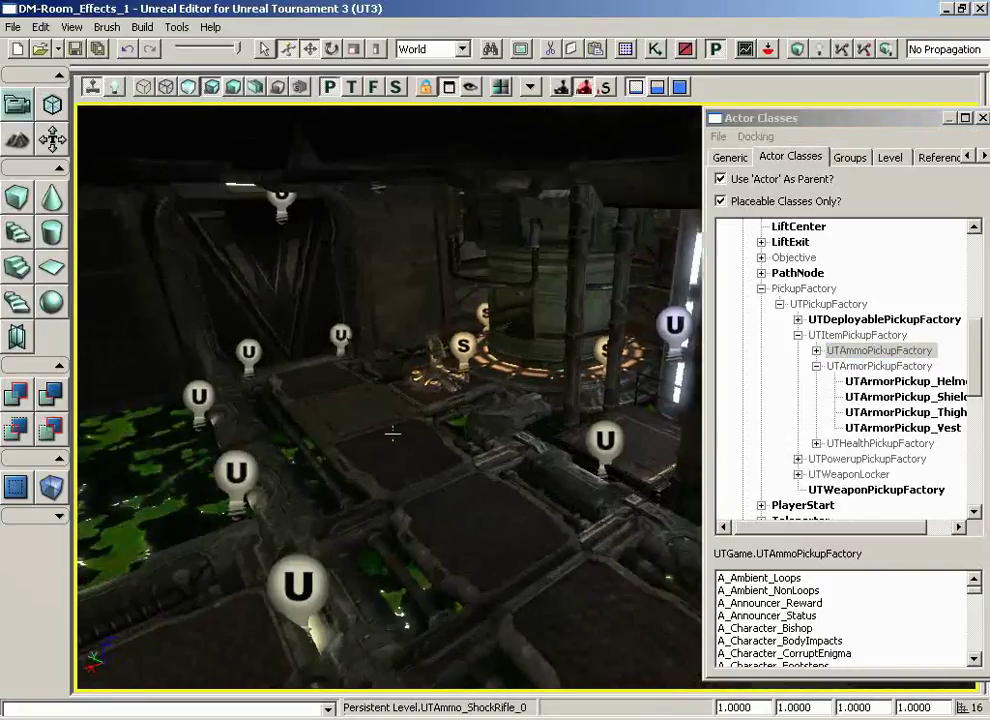
{"action": "left_click", "coordinate": [948, 414]}
{"action": "mouse_move", "coordinate": [517, 523]}
{"action": "left_mouse_down"}
{"action": "mouse_move", "coordinate": [480, 470]}
{"action": "mouse_move", "coordinate": [517, 523]}
{"action": "left_mouse_up"}
{"action": "right_click", "coordinate": [511, 522]}
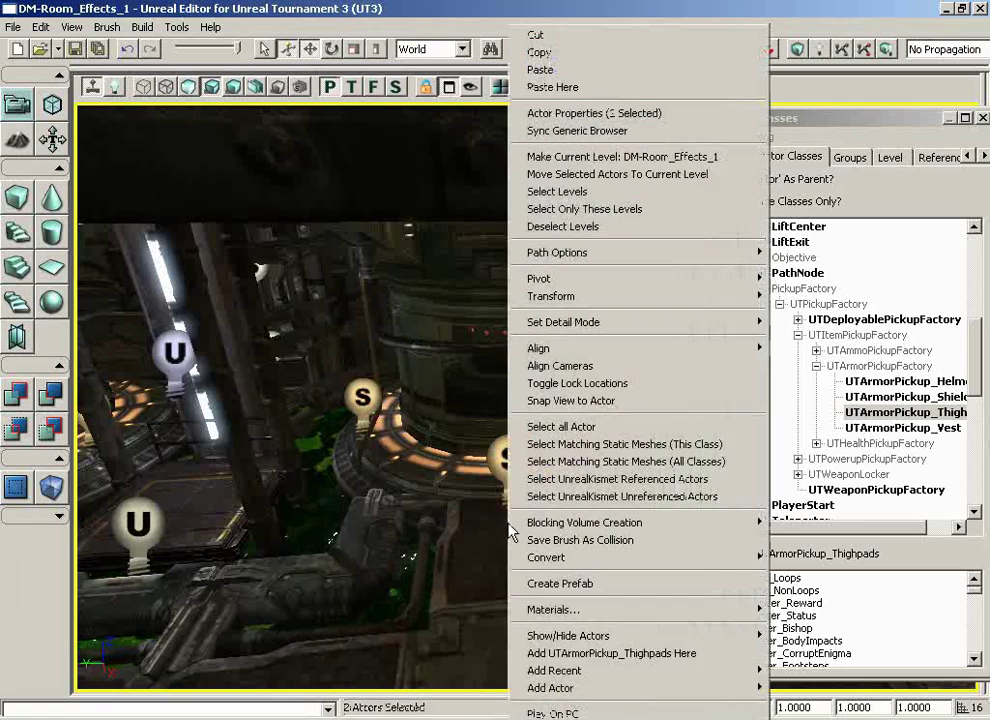
{"action": "left_click", "coordinate": [560, 653]}
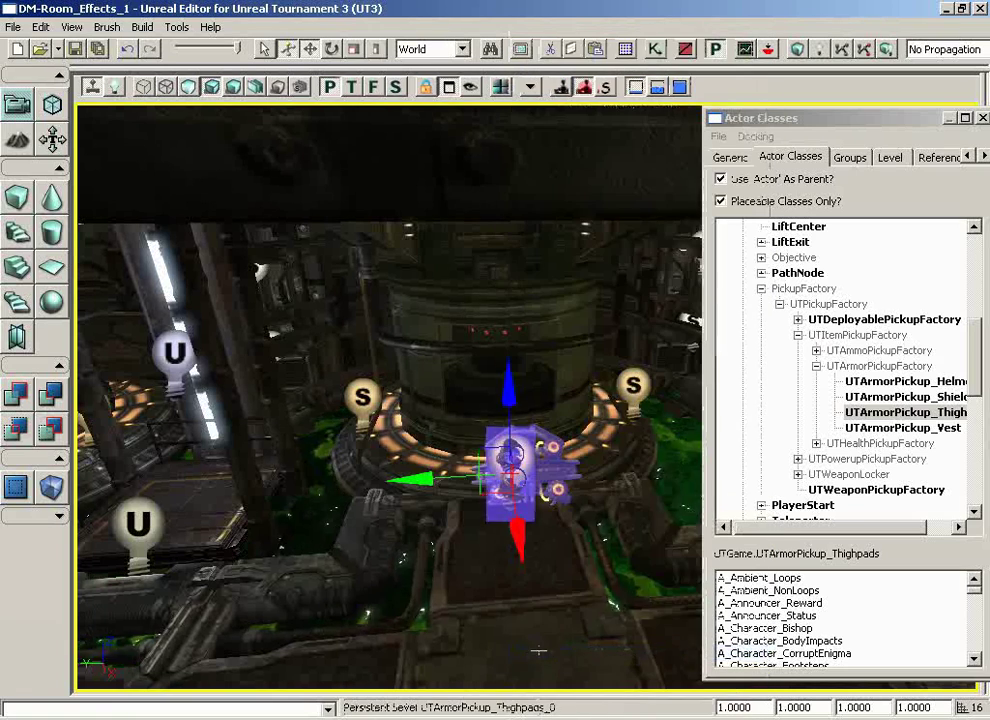
Step: Delete the misplaced thighpads pickup and add a new UTArmorPickup_Thighpads on the walkway floor beside the glowing tank
{"action": "left_click_drag", "start_coordinate": [515, 610], "coordinate": [520, 487]}
{"action": "left_click_drag", "start_coordinate": [530, 612], "coordinate": [606, 676]}
{"action": "right_click_drag", "start_coordinate": [606, 676], "coordinate": [606, 684]}
{"action": "left_click_drag", "start_coordinate": [465, 525], "coordinate": [457, 572]}
{"action": "right_click_drag", "start_coordinate": [457, 572], "coordinate": [493, 606]}
{"action": "left_click_drag", "start_coordinate": [493, 606], "coordinate": [400, 461]}
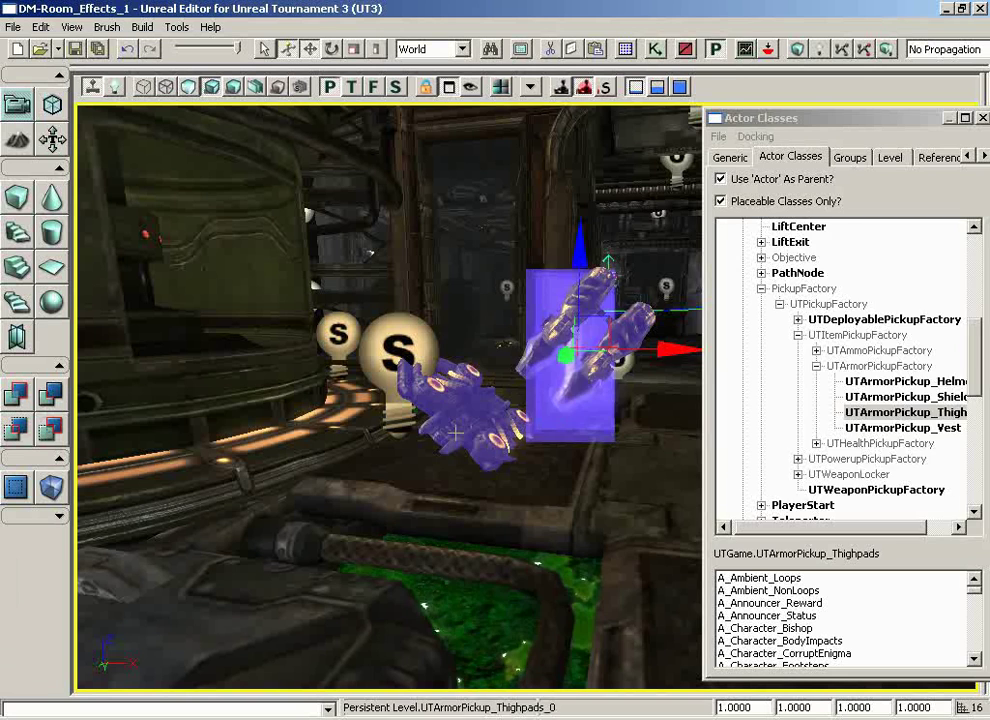
{"action": "key", "text": "Delete"}
{"action": "right_click", "coordinate": [474, 462]}
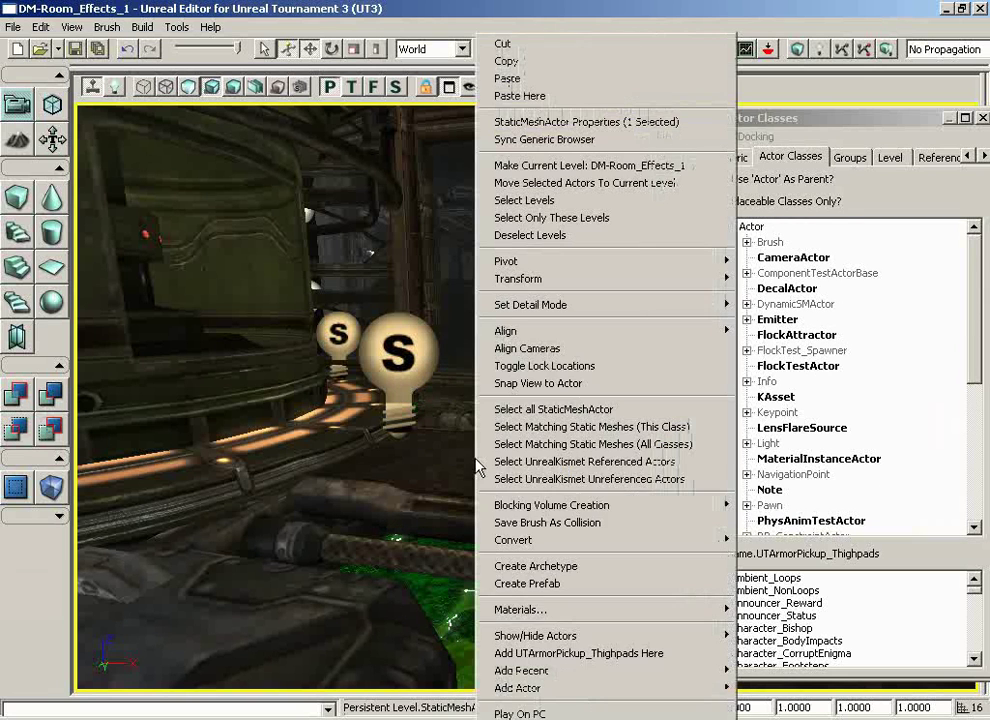
{"action": "left_click", "coordinate": [560, 653]}
{"action": "mouse_move", "coordinate": [545, 549]}
{"action": "left_mouse_down"}
{"action": "mouse_move", "coordinate": [597, 537]}
{"action": "mouse_move", "coordinate": [475, 625]}
{"action": "mouse_move", "coordinate": [131, 688]}
{"action": "mouse_move", "coordinate": [262, 660]}
{"action": "mouse_move", "coordinate": [395, 608]}
{"action": "mouse_move", "coordinate": [530, 539]}
{"action": "mouse_move", "coordinate": [726, 408]}
{"action": "mouse_move", "coordinate": [770, 99]}
{"action": "mouse_move", "coordinate": [680, 110]}
{"action": "mouse_move", "coordinate": [548, 549]}
{"action": "left_mouse_up"}
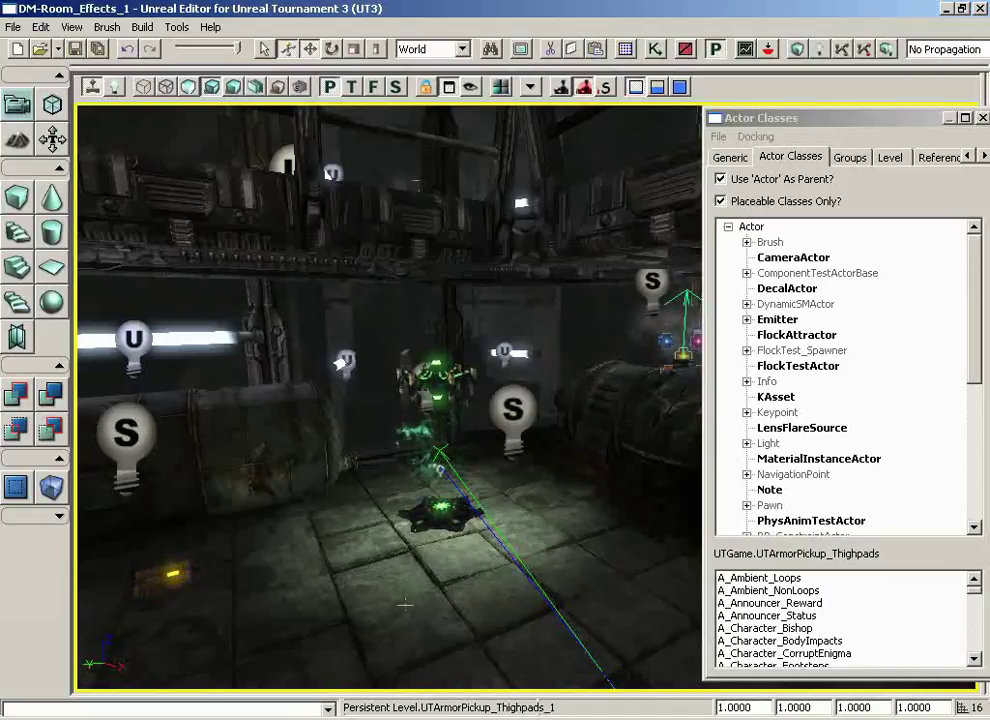
{"action": "left_click_drag", "start_coordinate": [476, 570], "coordinate": [408, 568]}
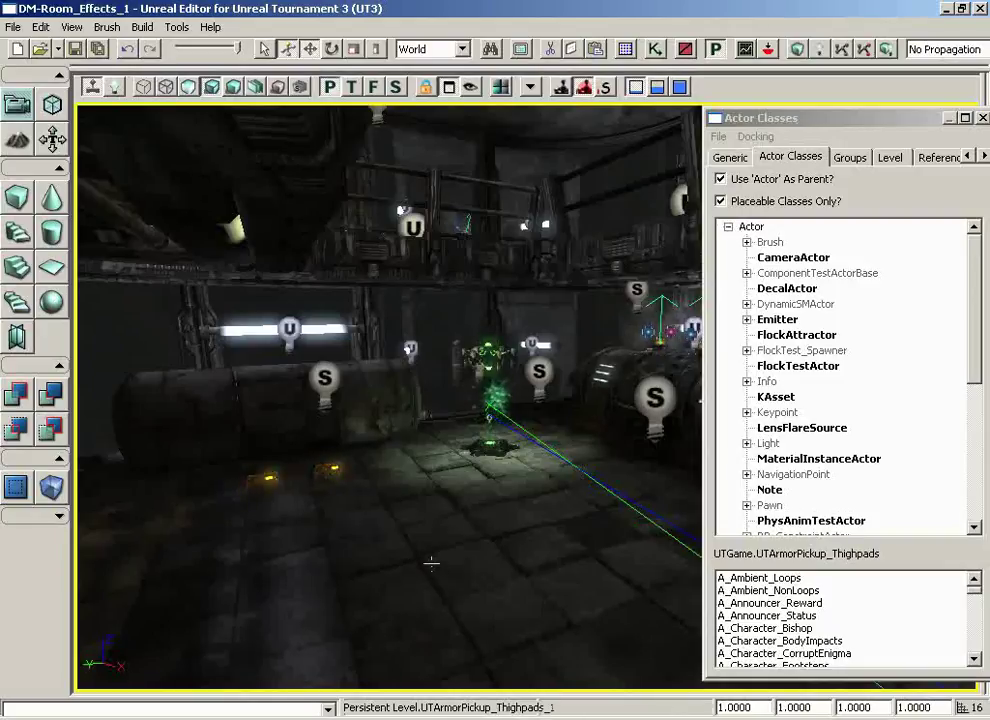
Step: Rebuild the level's AI paths, dismiss the map check report, and automatically add pickup lights to the pickups
{"action": "left_click_drag", "start_coordinate": [408, 568], "coordinate": [447, 535]}
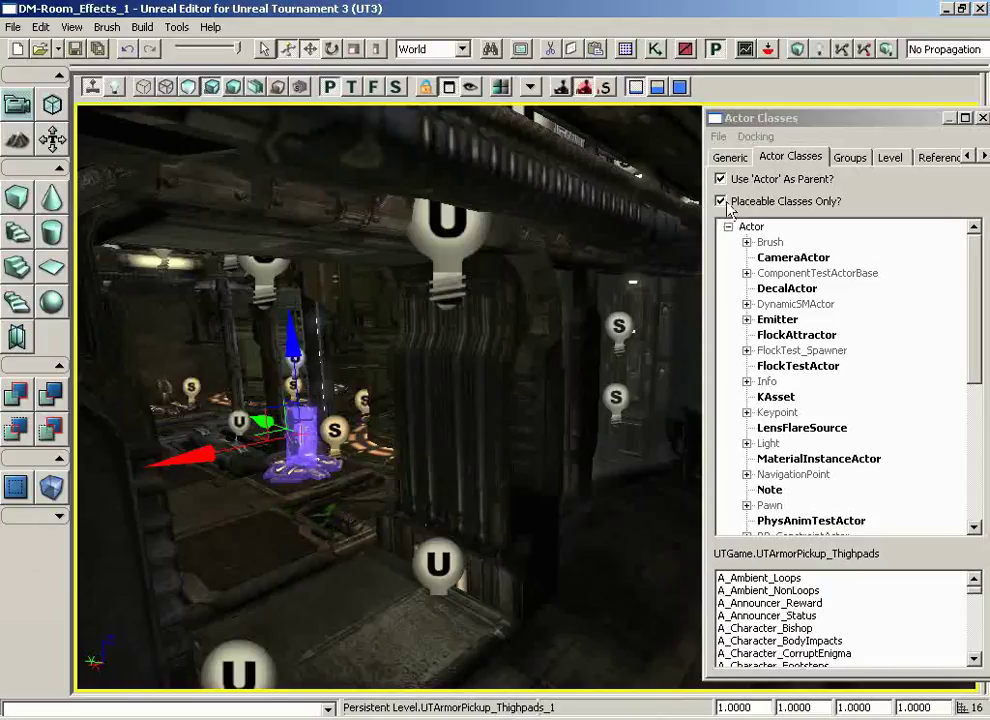
{"action": "left_click", "coordinate": [840, 55]}
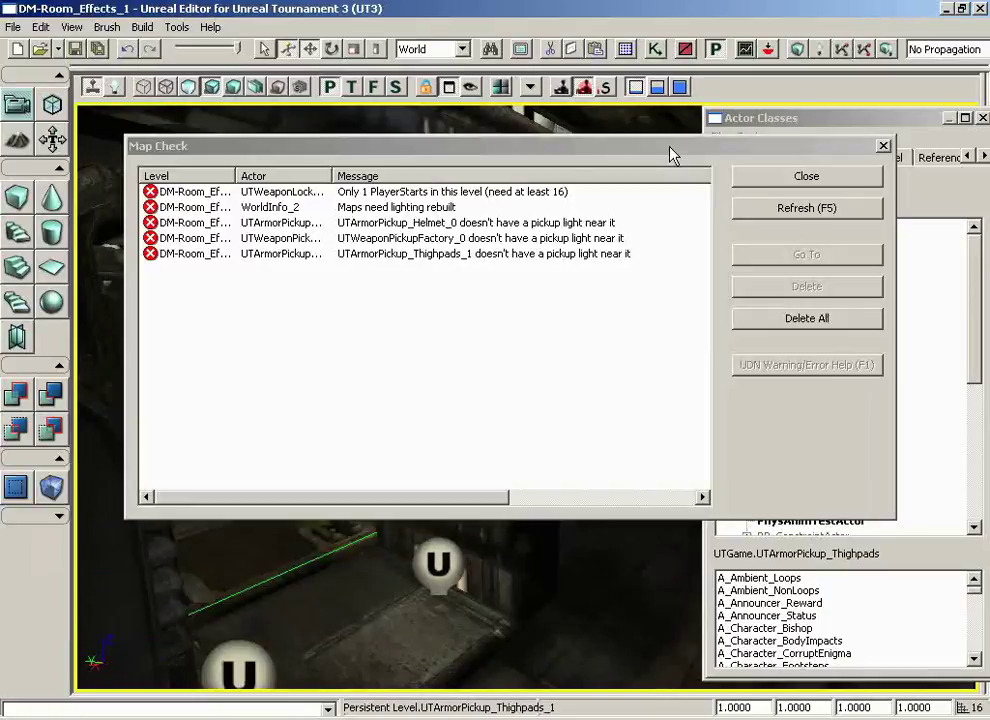
{"action": "left_click", "coordinate": [808, 177]}
{"action": "left_click", "coordinate": [177, 27]}
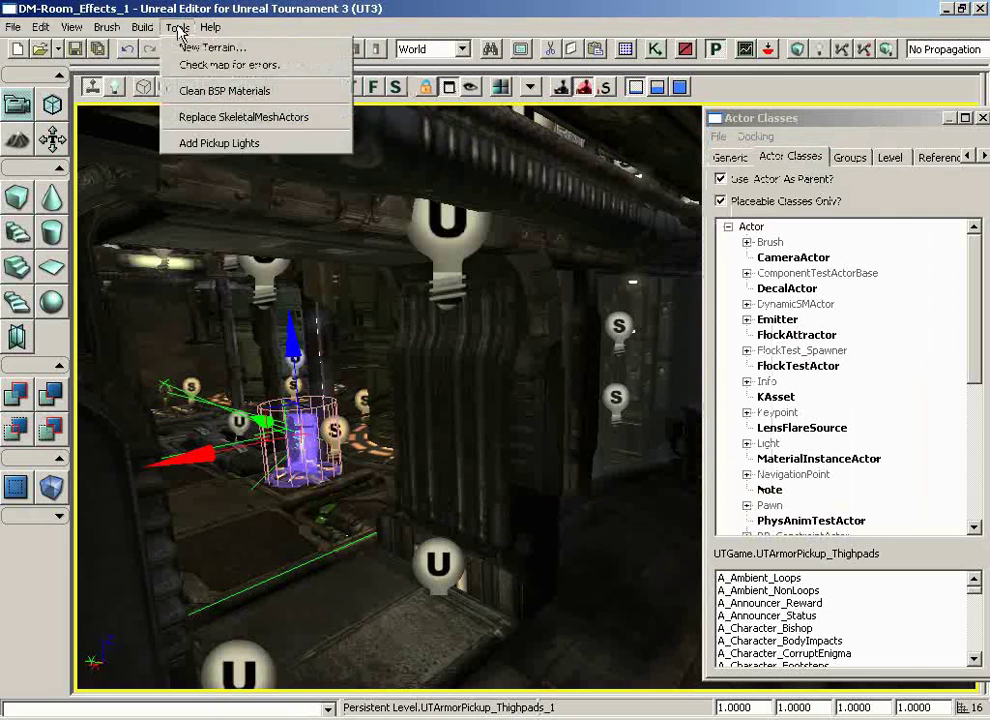
{"action": "left_click", "coordinate": [200, 145]}
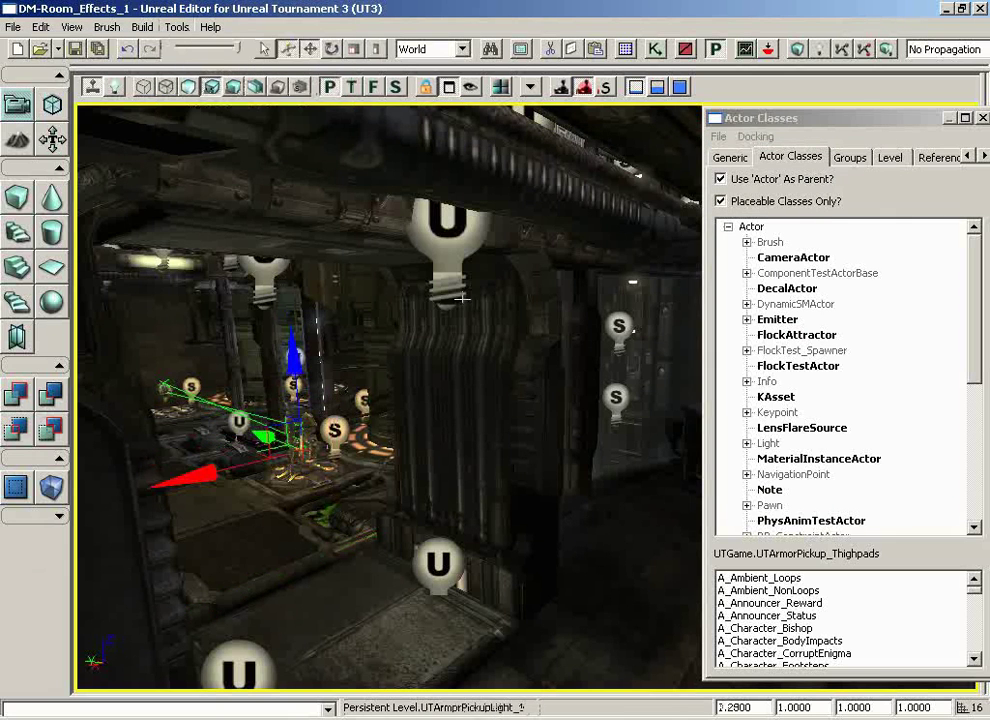
Step: Add a PlayerStart on the dark walkway floor beside the railing, near the large framed wall opening
{"action": "left_click_drag", "start_coordinate": [509, 386], "coordinate": [905, 205]}
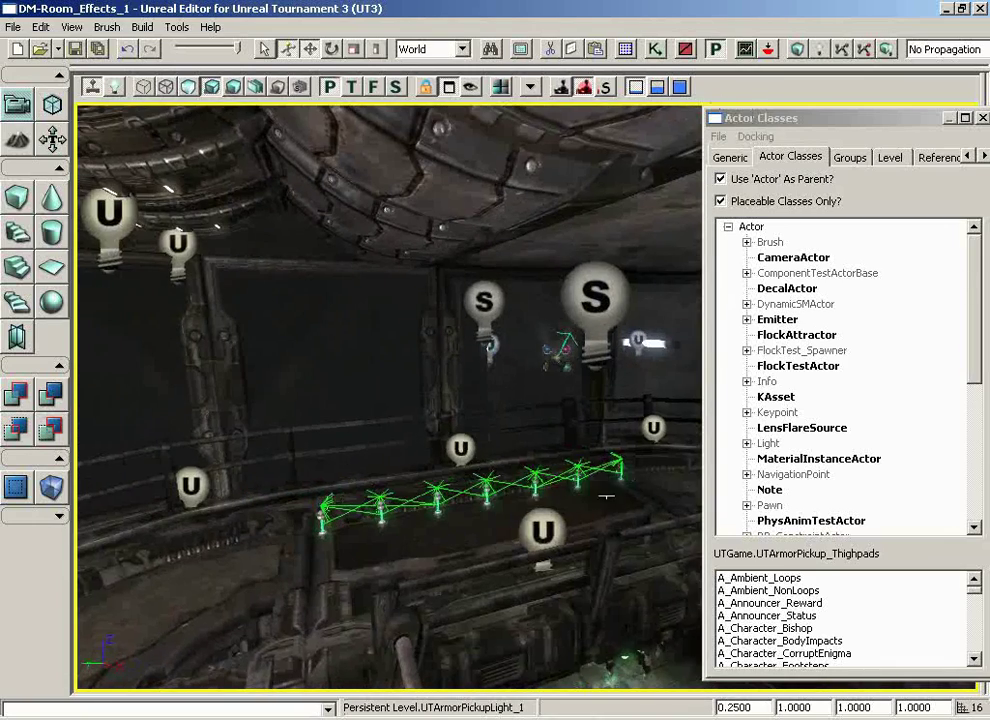
{"action": "left_click_drag", "start_coordinate": [591, 526], "coordinate": [600, 215]}
{"action": "left_click", "coordinate": [571, 527]}
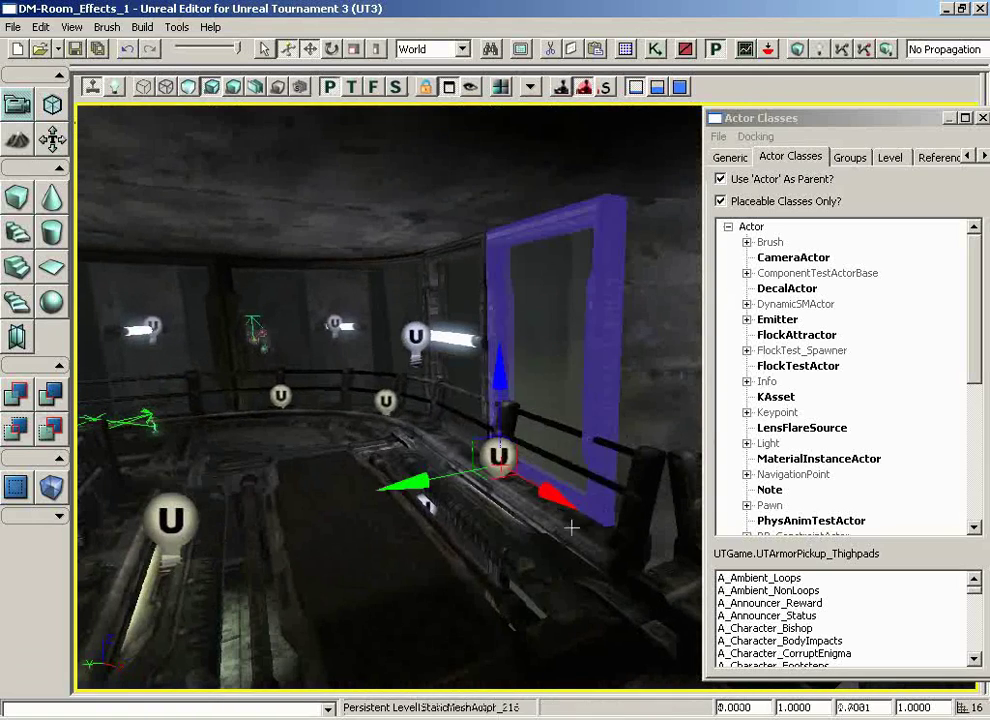
{"action": "right_click", "coordinate": [347, 524]}
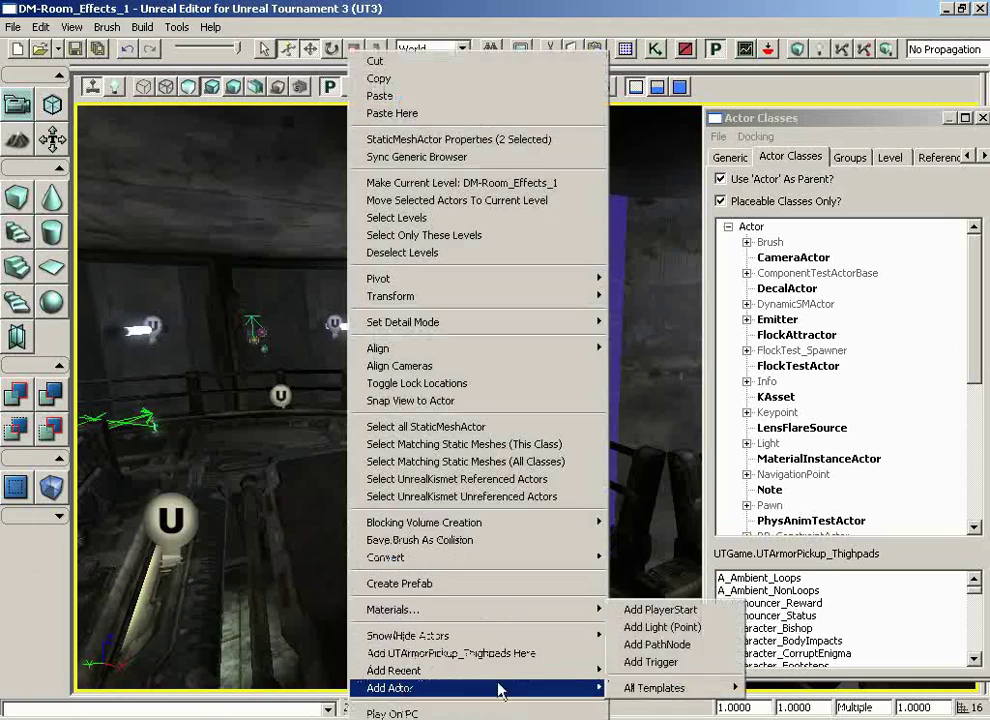
{"action": "left_click", "coordinate": [658, 610]}
Step: Add another PlayerStart on the walkway in front of the closed door with the V-shaped panel
{"action": "left_click_drag", "start_coordinate": [588, 592], "coordinate": [386, 571]}
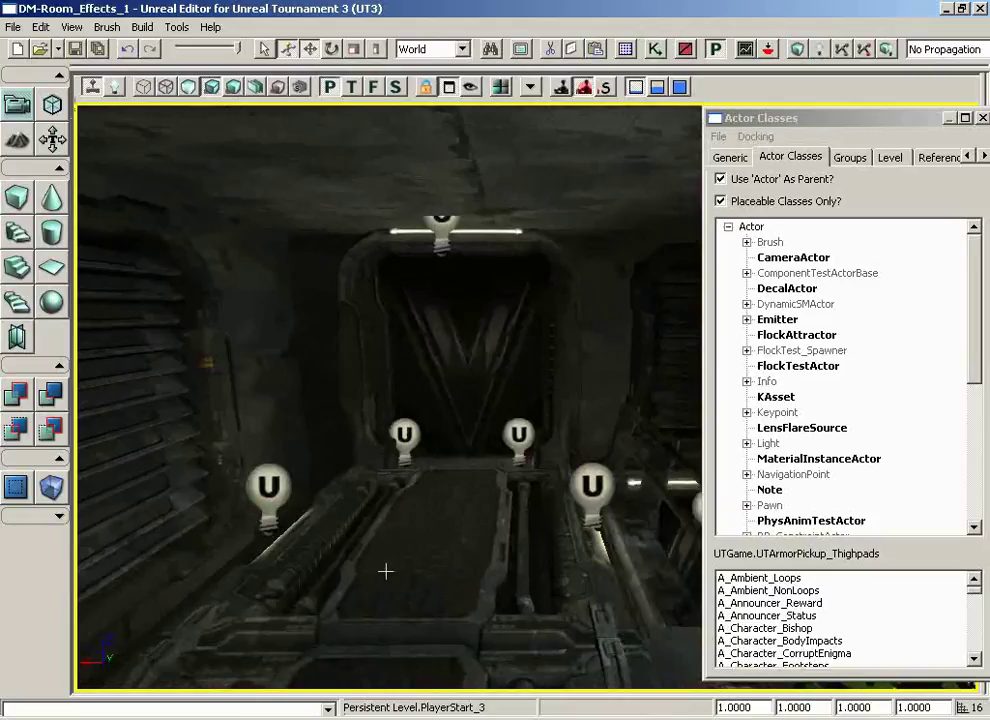
{"action": "right_click", "coordinate": [436, 535]}
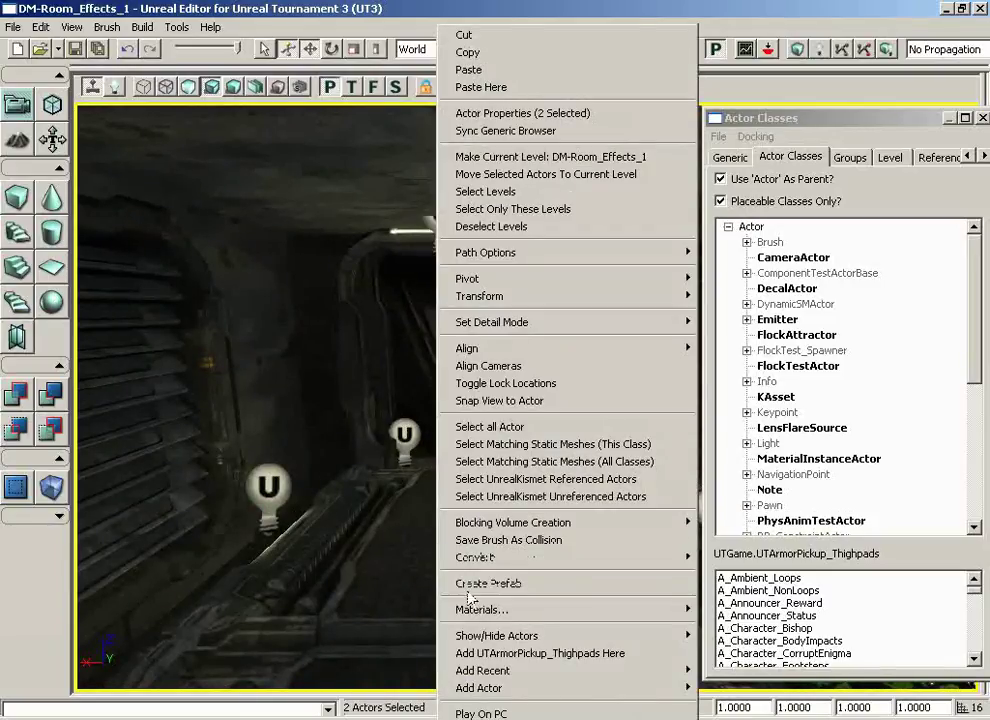
{"action": "mouse_move", "coordinate": [478, 690]}
{"action": "left_click", "coordinate": [762, 541]}
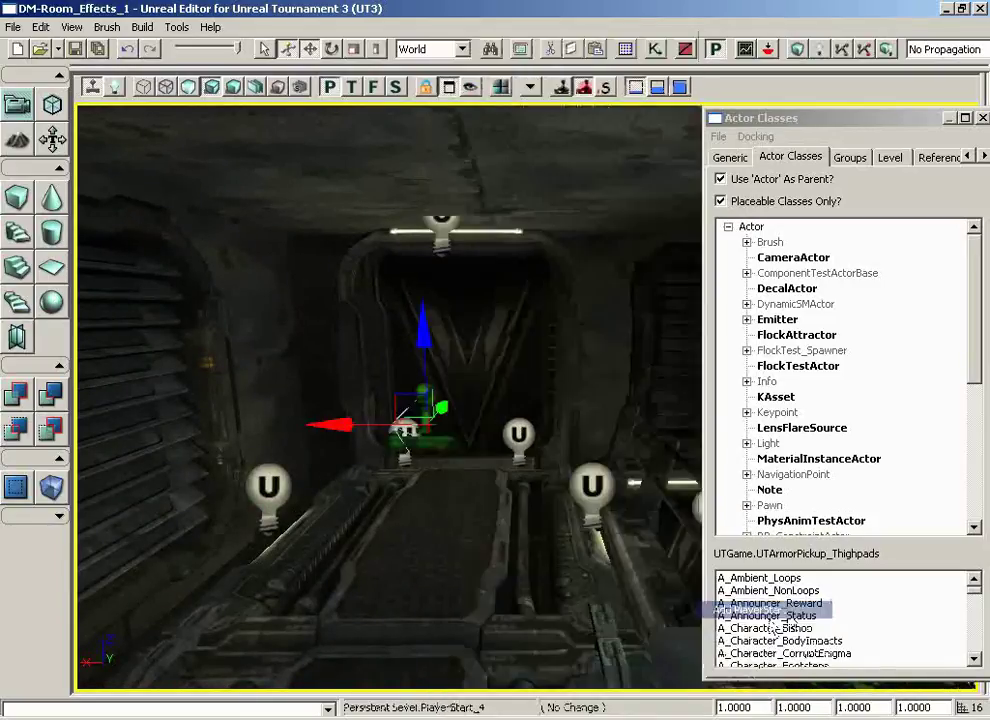
Step: Add a further PlayerStart on the floor beside the green slime pool
{"action": "right_click_drag", "start_coordinate": [607, 541], "coordinate": [423, 565]}
{"action": "right_click", "coordinate": [399, 597]}
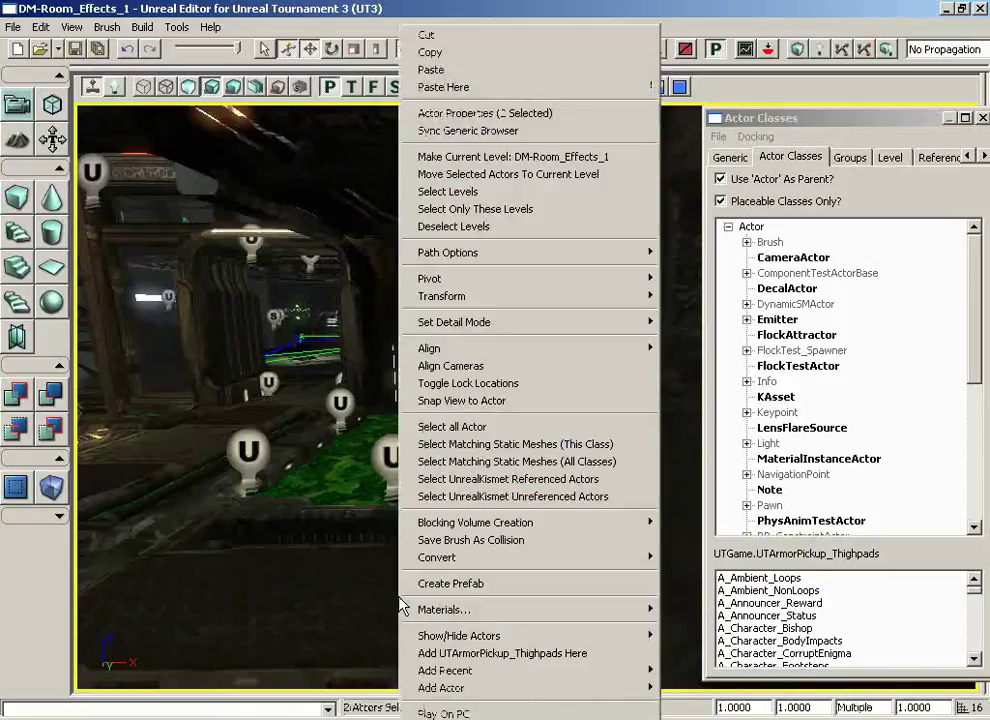
{"action": "mouse_move", "coordinate": [427, 688]}
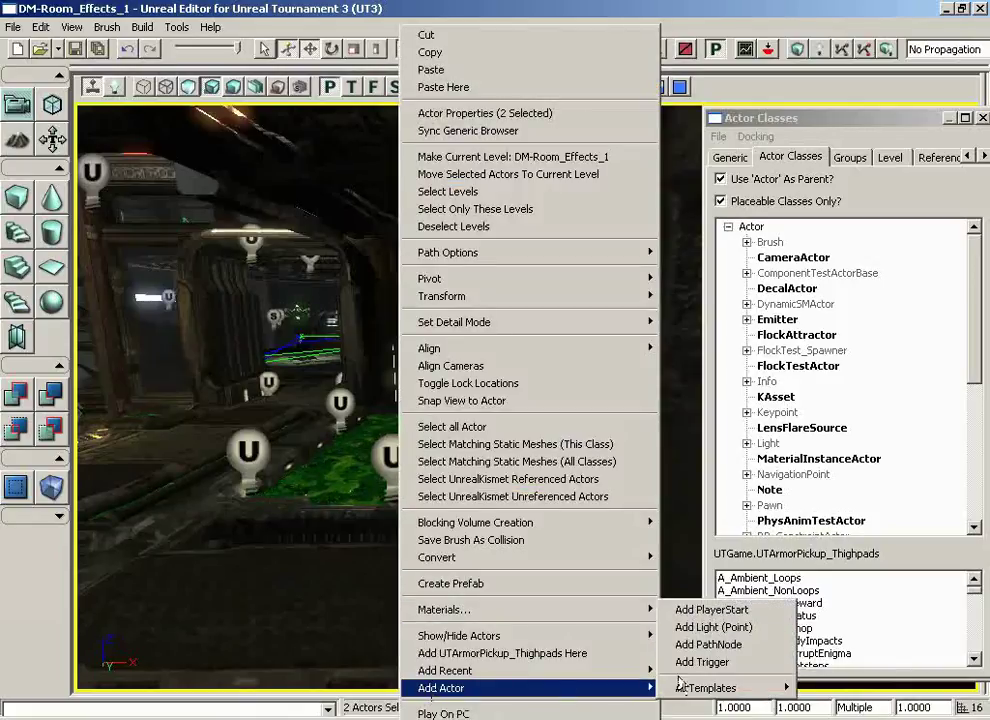
{"action": "left_click", "coordinate": [711, 609]}
Step: Rebuild the AI paths with the new player starts and dismiss the map check report
{"action": "left_click_drag", "start_coordinate": [508, 563], "coordinate": [467, 564]}
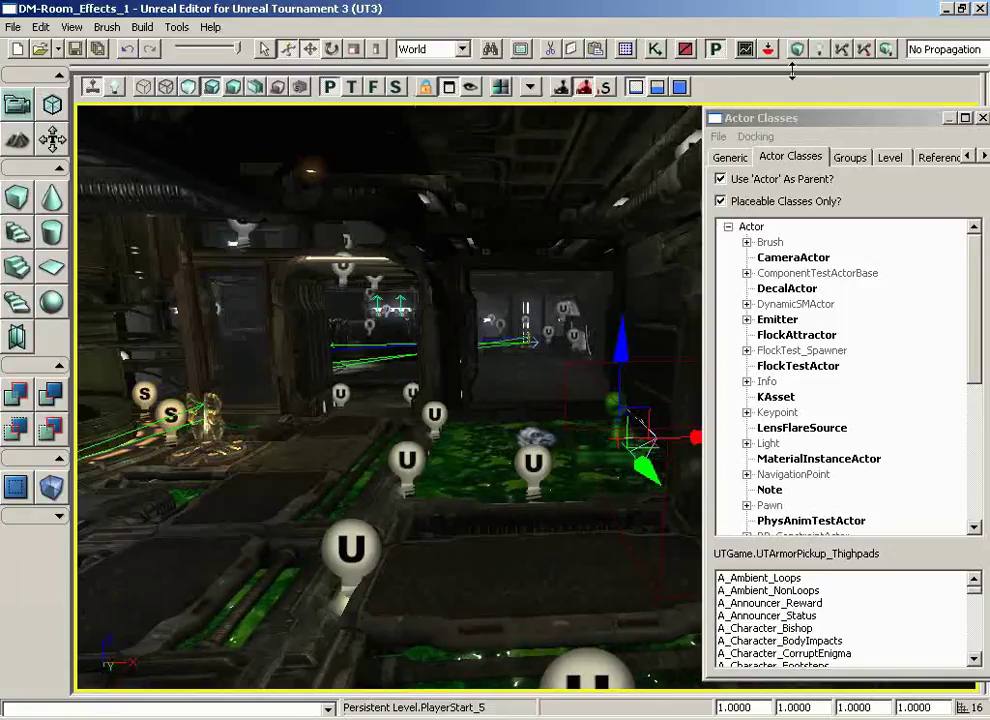
{"action": "left_click", "coordinate": [845, 52]}
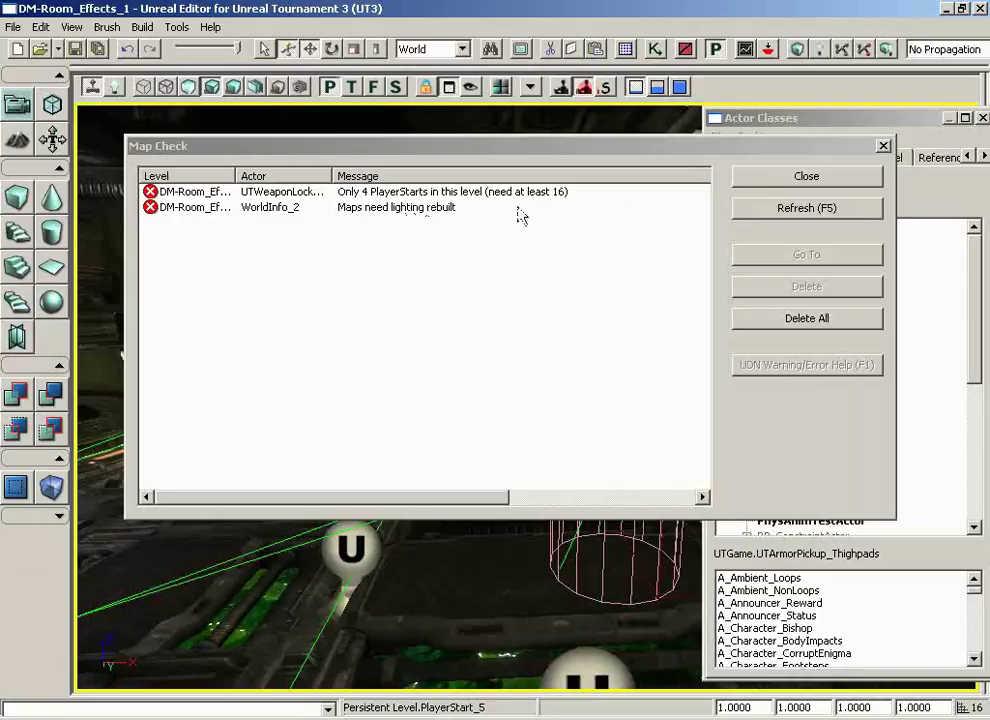
{"action": "left_click", "coordinate": [822, 179]}
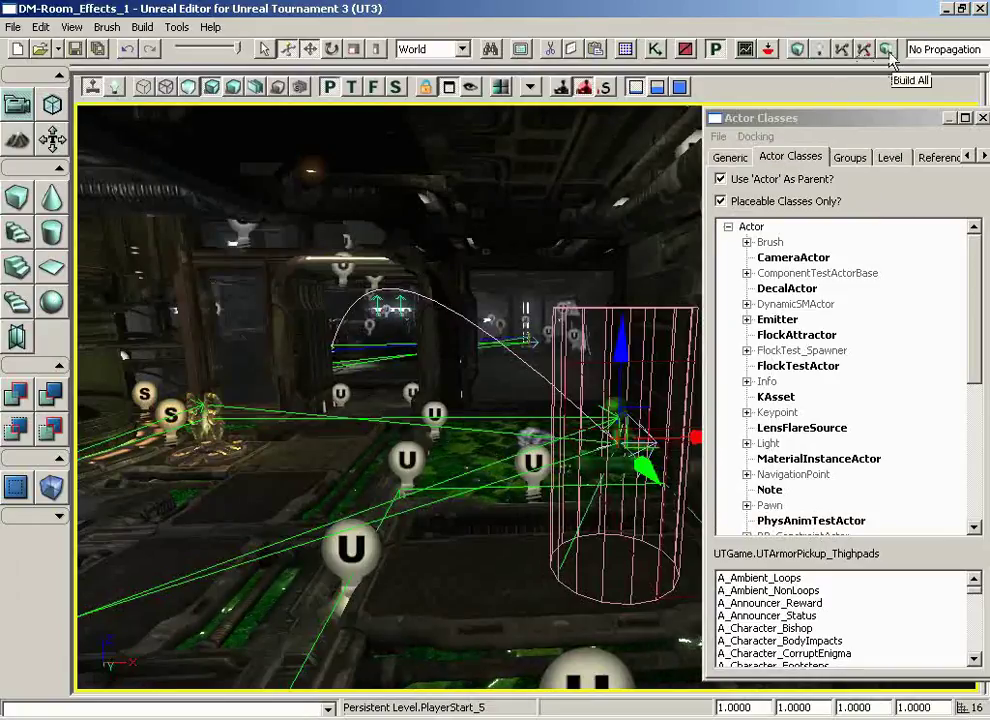
Step: Build the level's lighting and close the map check report
{"action": "left_click", "coordinate": [819, 48]}
{"action": "left_click", "coordinate": [362, 587]}
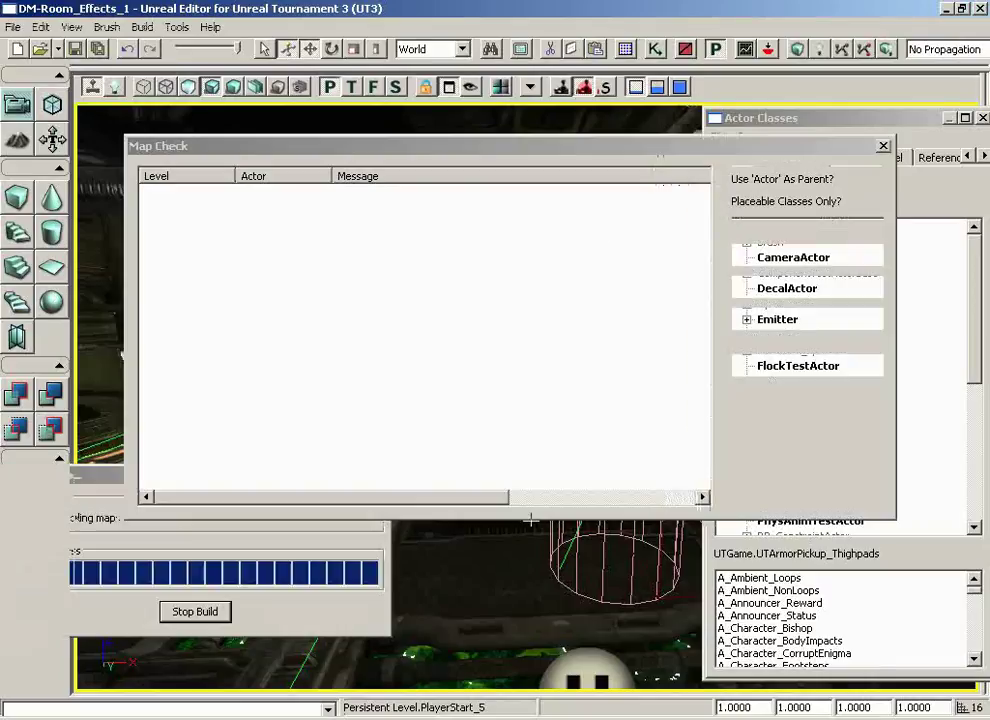
{"action": "left_click", "coordinate": [860, 185]}
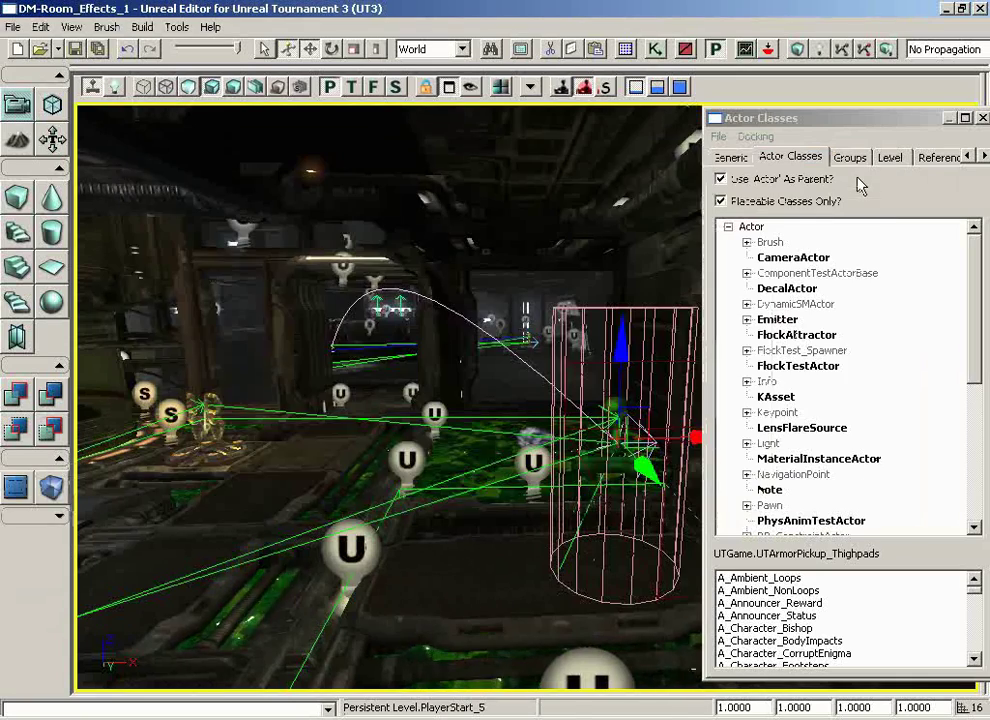
Step: Add a UTTeleporter from the NavigationPoint classes on the stone floor beneath the point light in the dark room
{"action": "left_click_drag", "start_coordinate": [515, 535], "coordinate": [518, 459]}
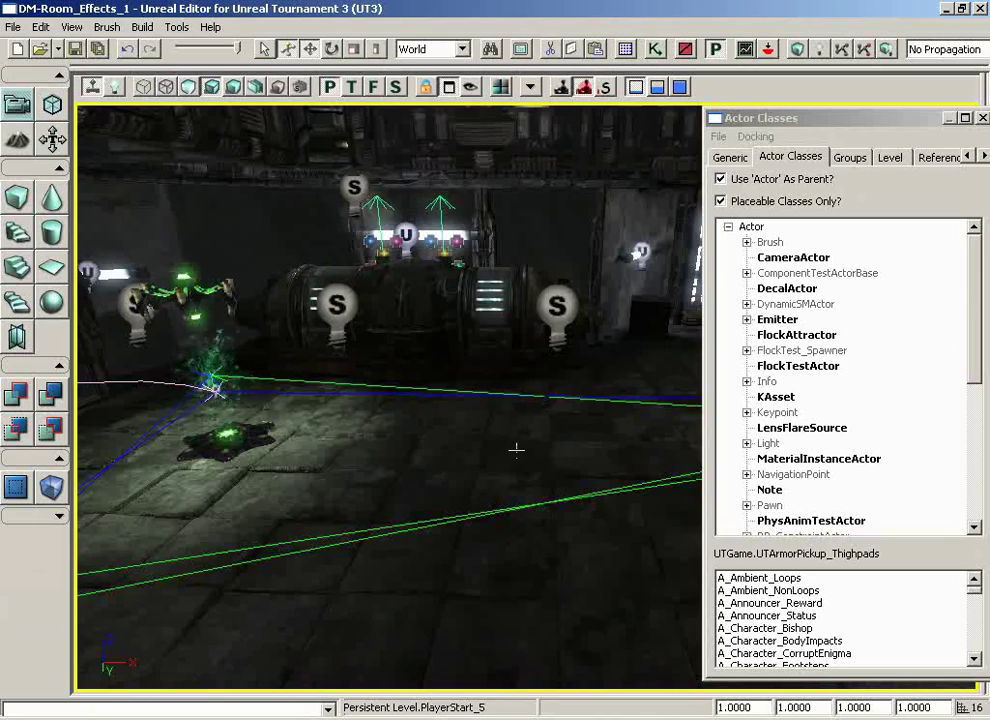
{"action": "mouse_move", "coordinate": [516, 437]}
{"action": "left_mouse_down"}
{"action": "mouse_move", "coordinate": [73, 435]}
{"action": "mouse_move", "coordinate": [77, 484]}
{"action": "mouse_move", "coordinate": [74, 372]}
{"action": "mouse_move", "coordinate": [516, 433]}
{"action": "left_mouse_up"}
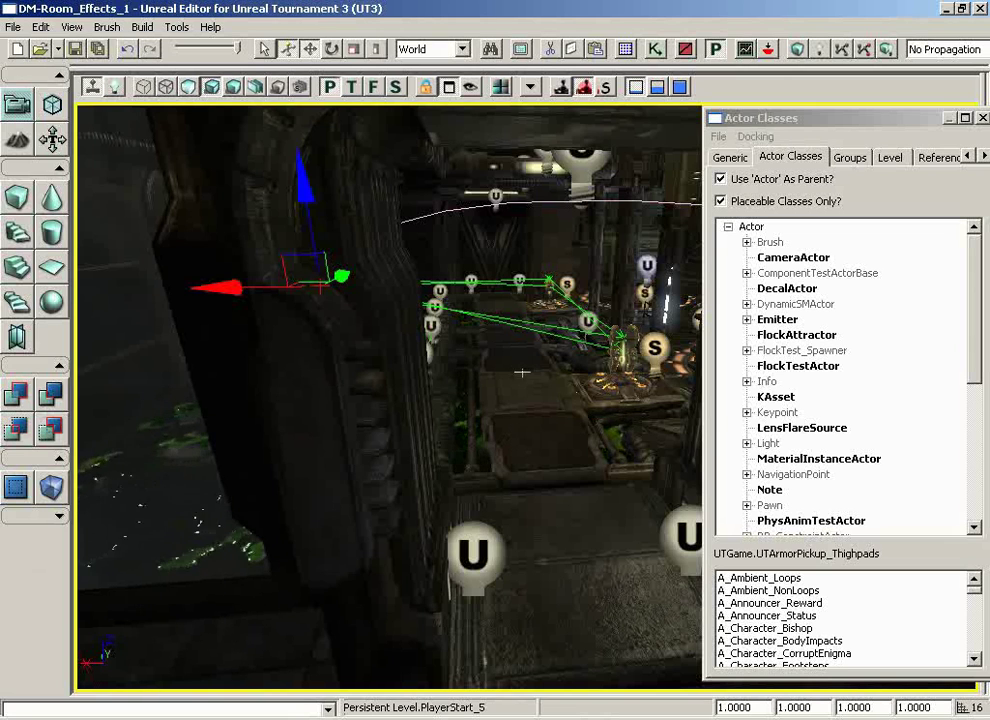
{"action": "left_click_drag", "start_coordinate": [526, 382], "coordinate": [537, 265]}
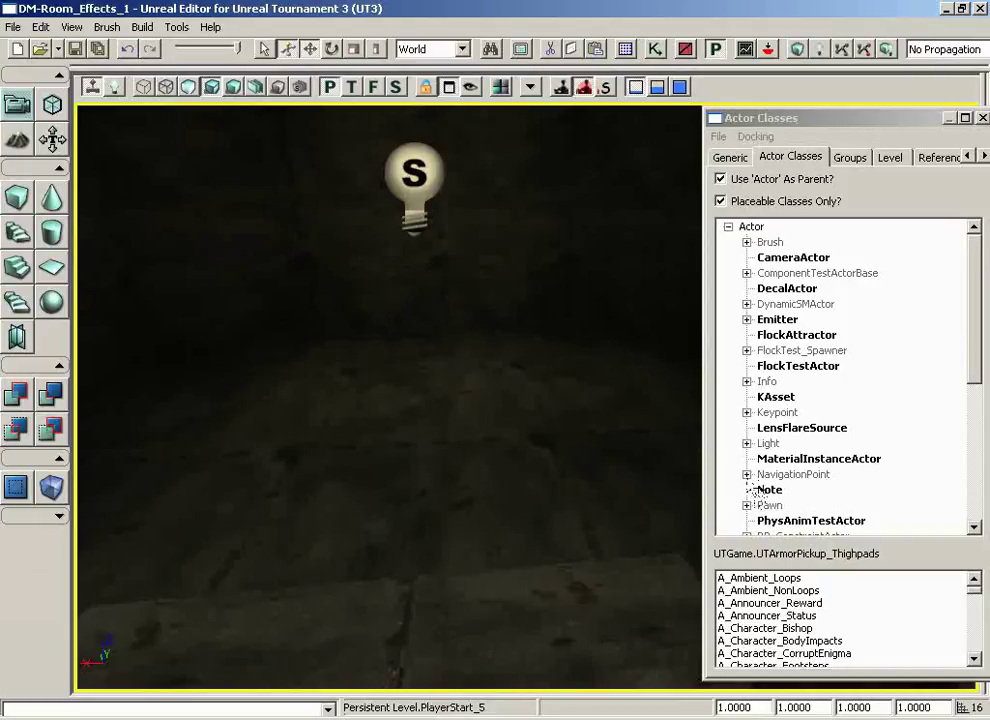
{"action": "left_click", "coordinate": [746, 475]}
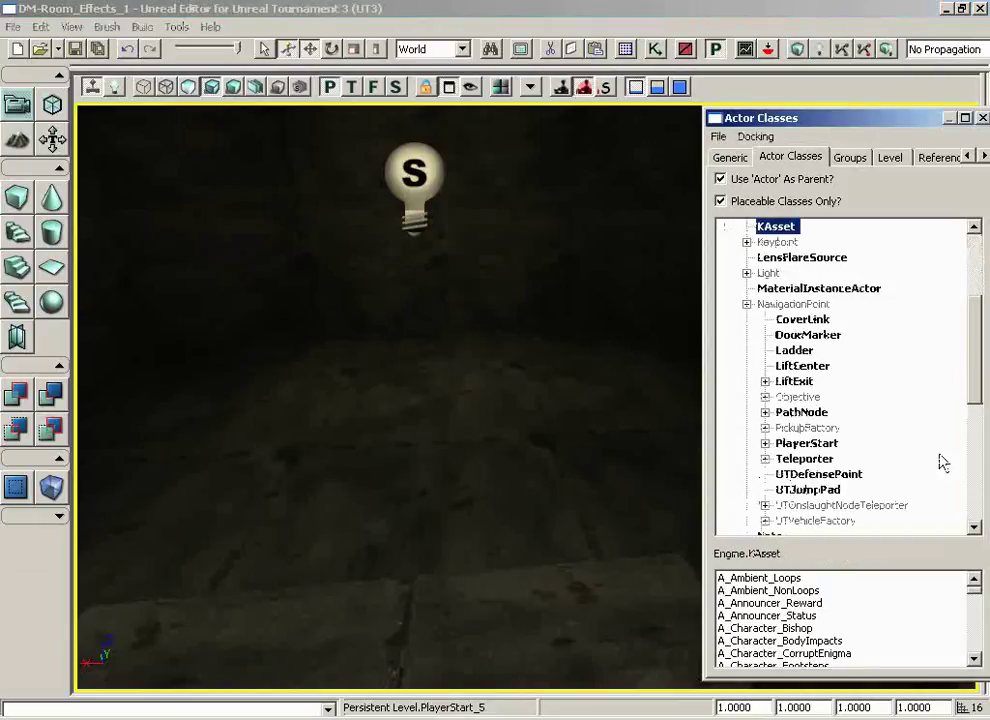
{"action": "left_click", "coordinate": [765, 460]}
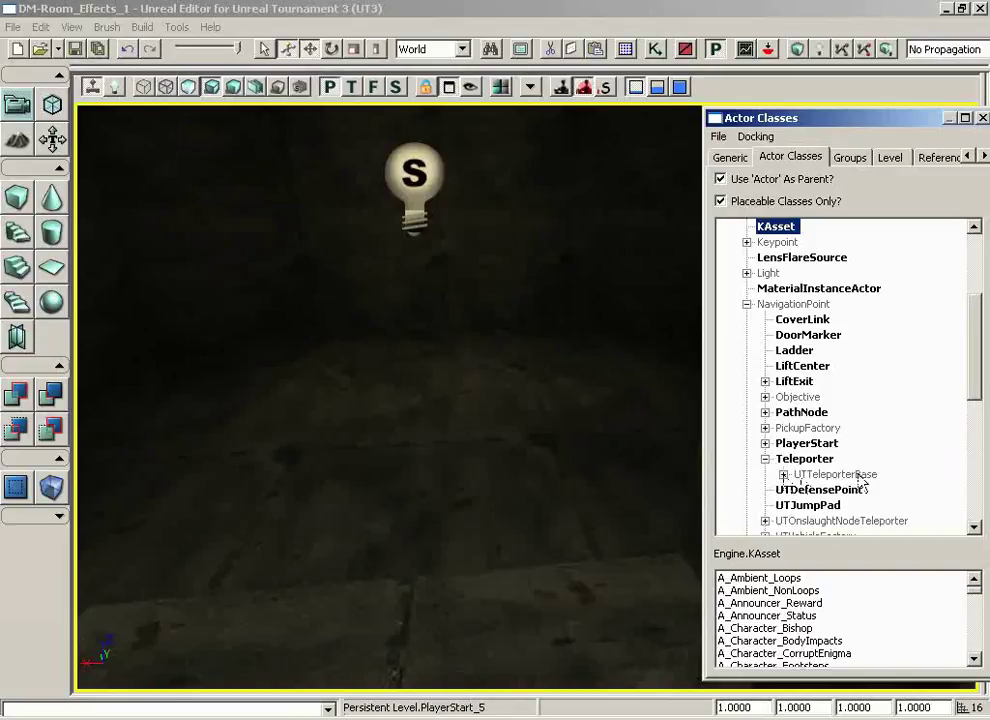
{"action": "left_click", "coordinate": [784, 475]}
{"action": "left_click", "coordinate": [848, 490]}
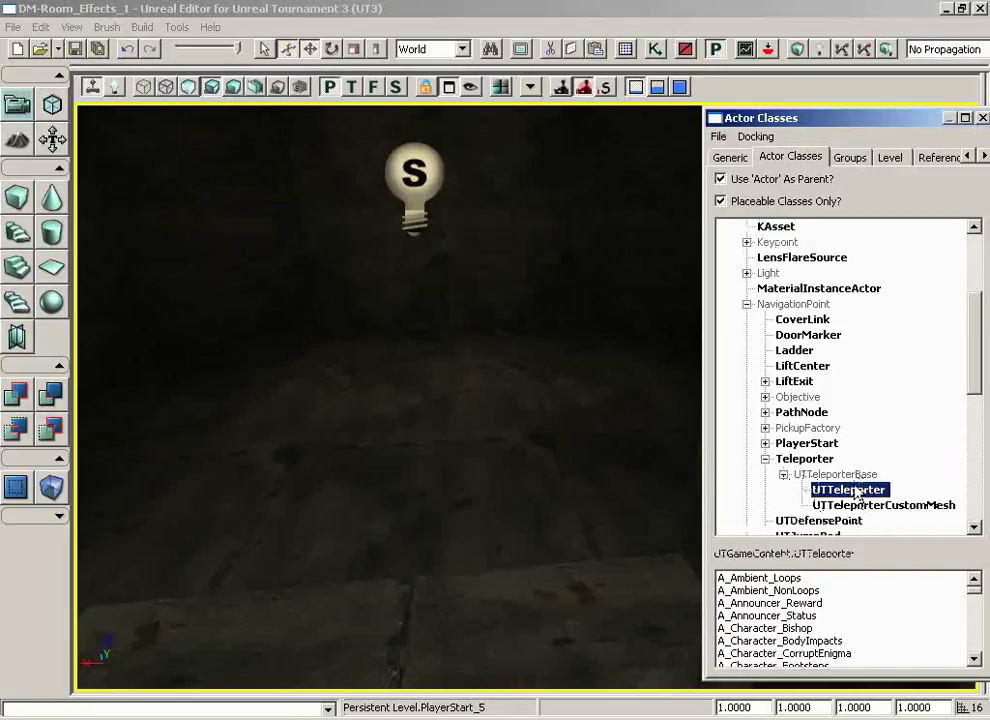
{"action": "right_click", "coordinate": [407, 410]}
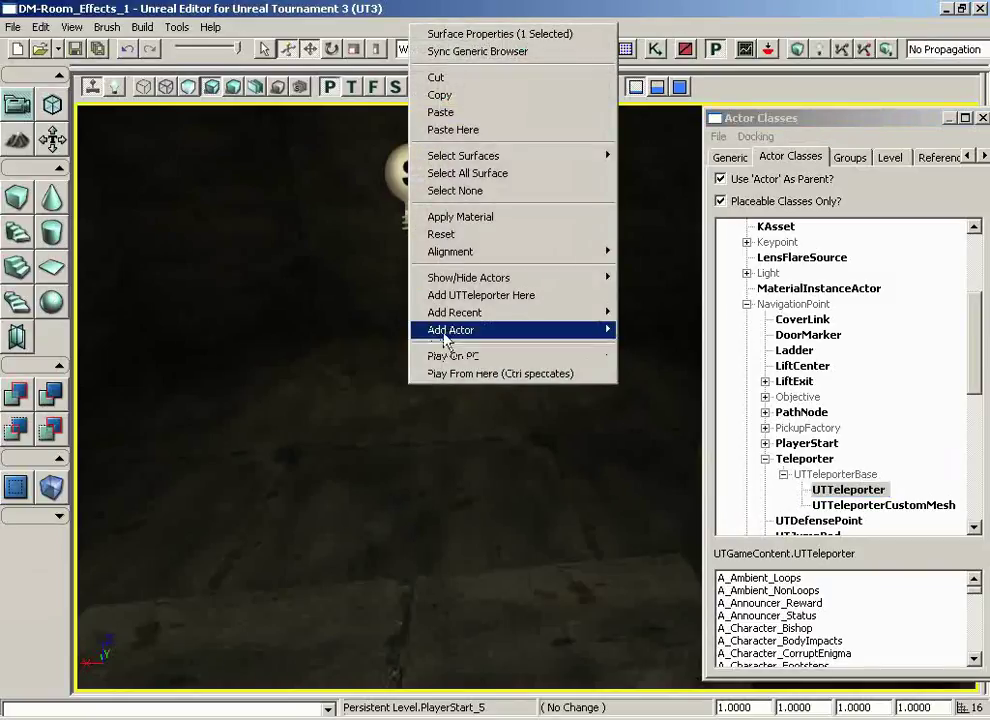
{"action": "mouse_move", "coordinate": [447, 333]}
{"action": "left_click", "coordinate": [445, 295]}
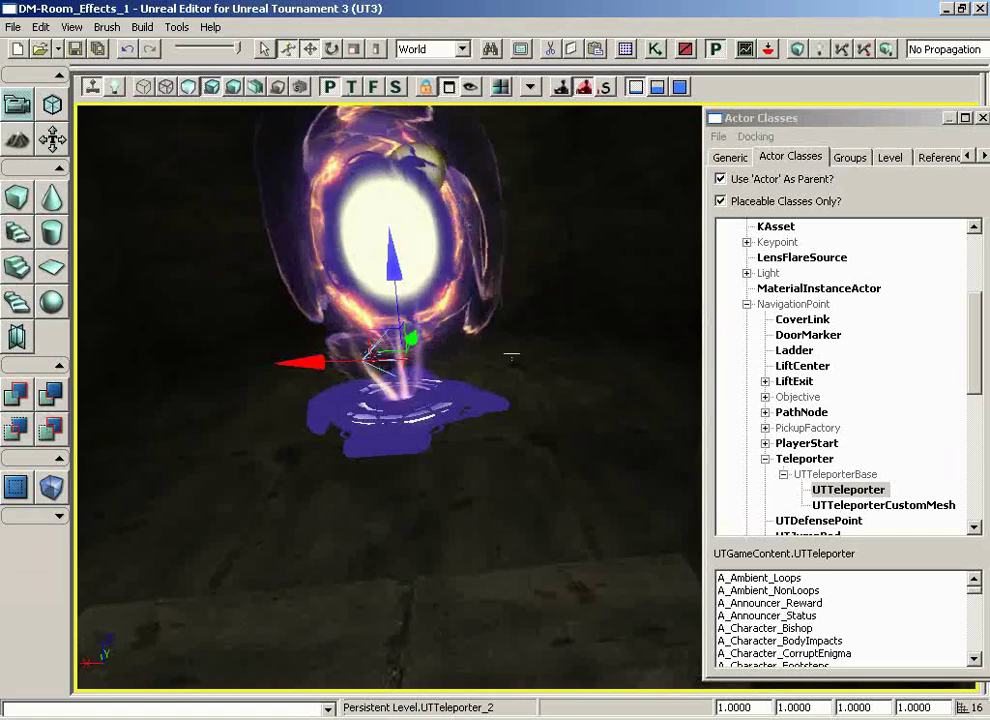
Step: Set the LightColor of the point light above the teleporter to a pale orange
{"action": "left_click_drag", "start_coordinate": [510, 356], "coordinate": [400, 247]}
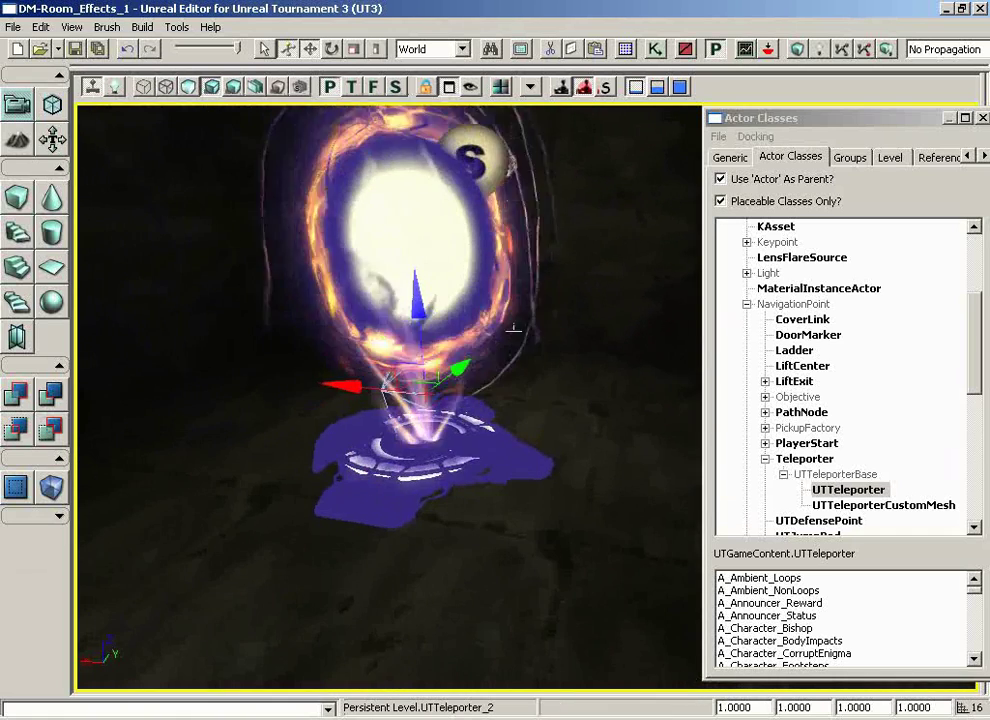
{"action": "left_click_drag", "start_coordinate": [384, 285], "coordinate": [483, 141]}
{"action": "left_click", "coordinate": [483, 143]}
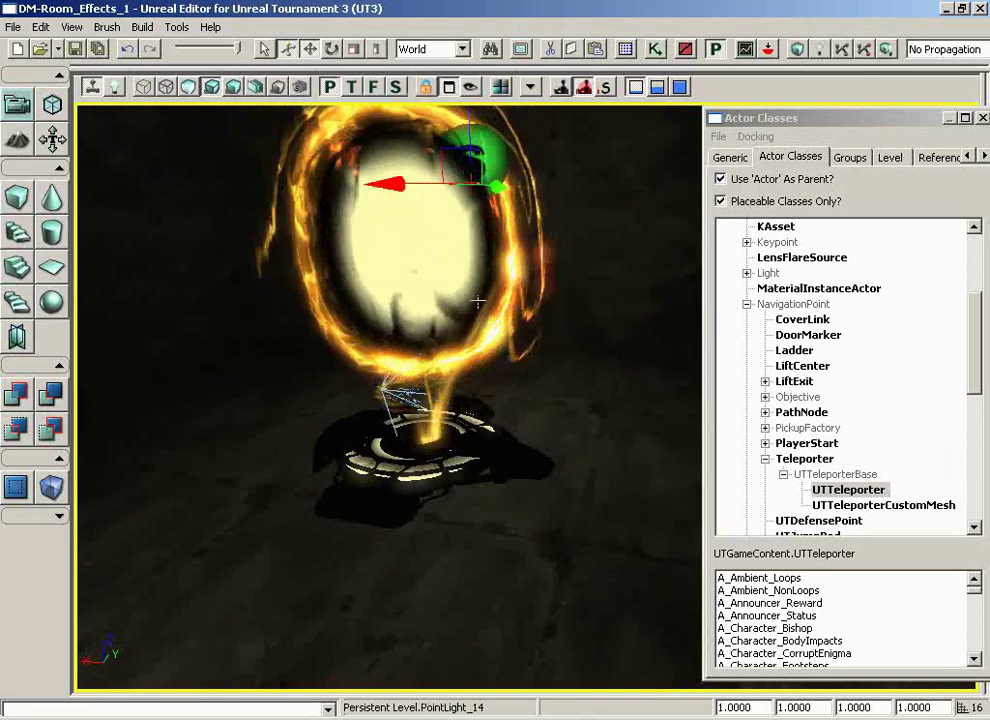
{"action": "left_click_drag", "start_coordinate": [471, 298], "coordinate": [477, 239]}
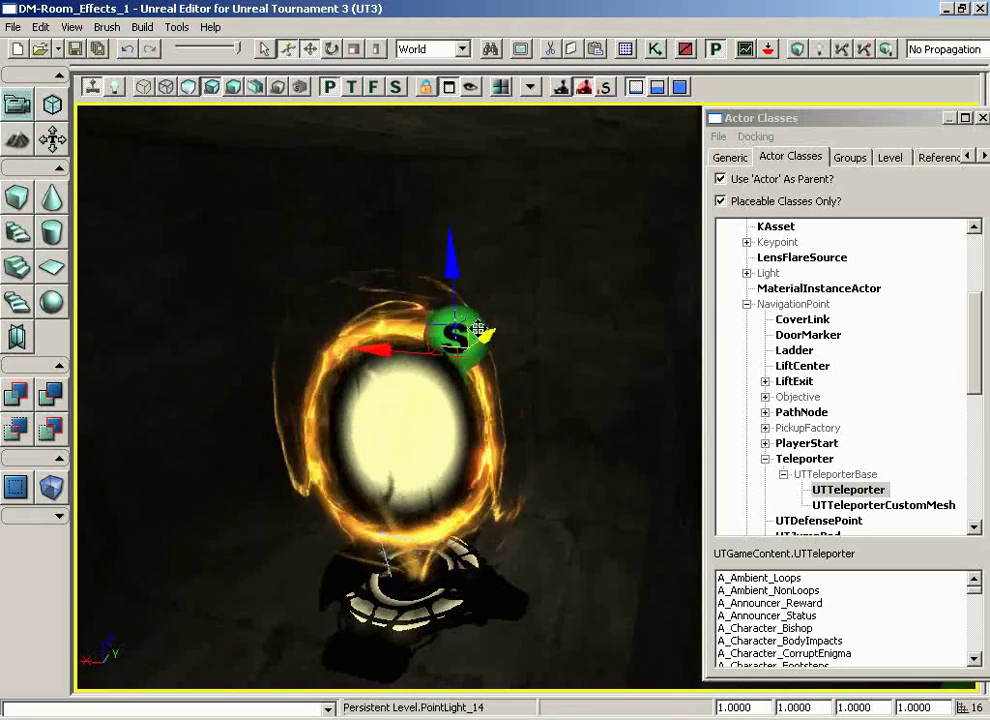
{"action": "double_click", "coordinate": [481, 338]}
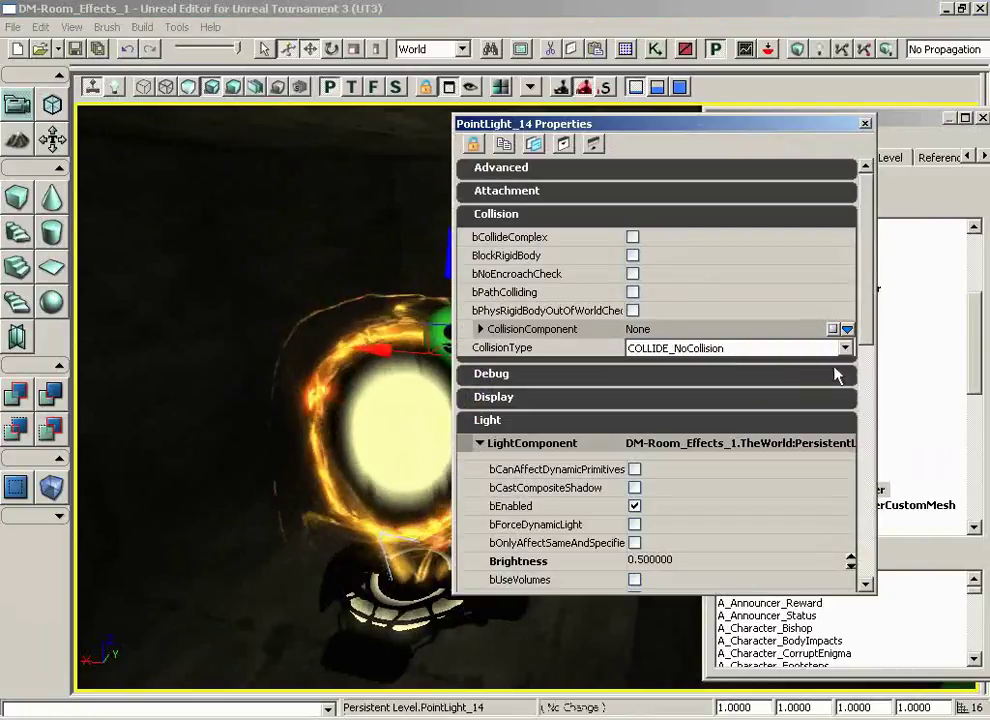
{"action": "left_click_drag", "start_coordinate": [866, 333], "coordinate": [866, 453]}
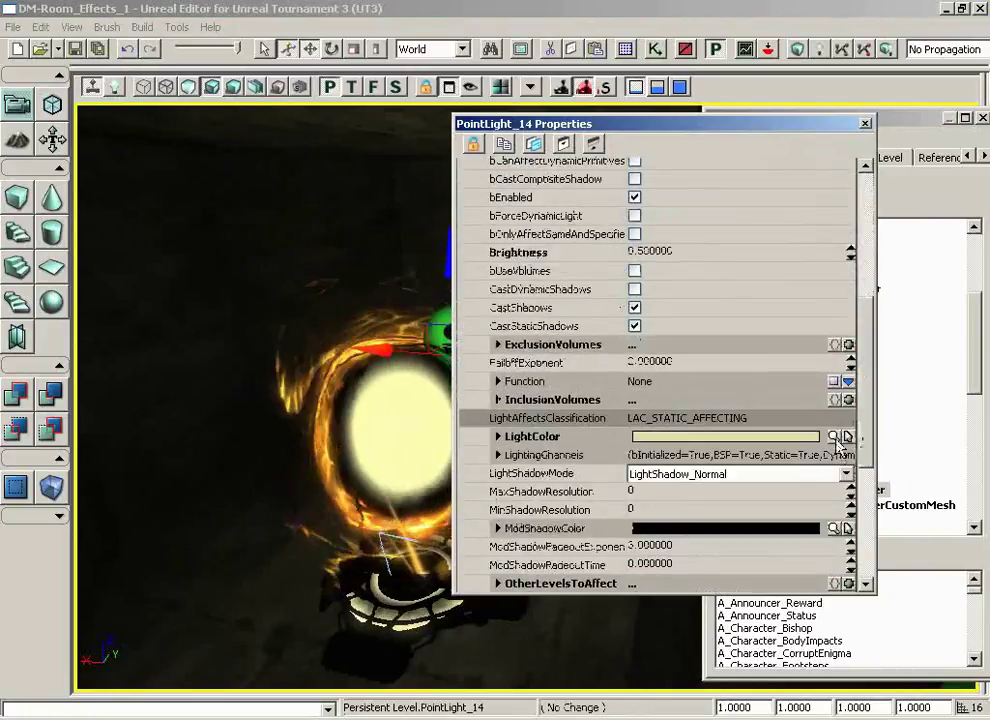
{"action": "left_click", "coordinate": [840, 440]}
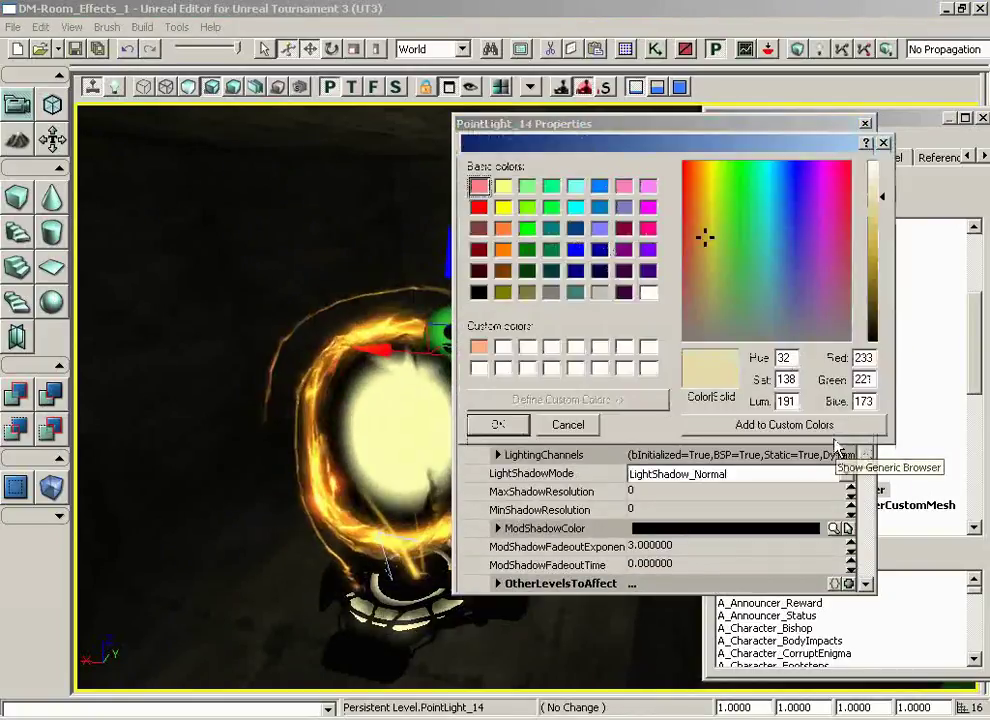
{"action": "left_click", "coordinate": [702, 202]}
{"action": "left_click", "coordinate": [697, 184]}
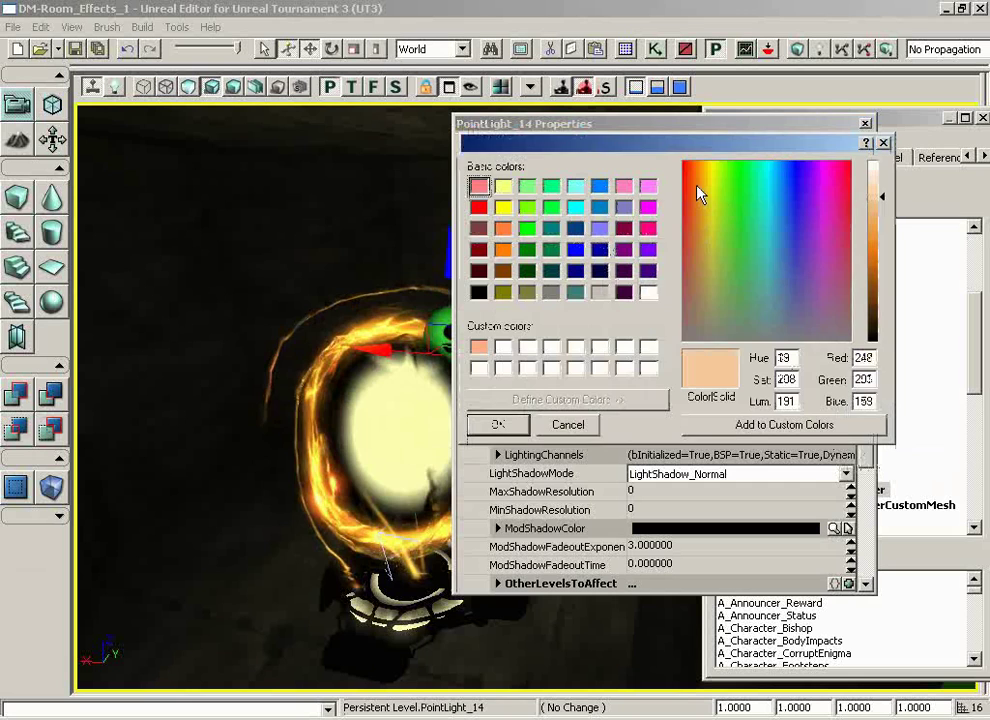
{"action": "left_click", "coordinate": [500, 426]}
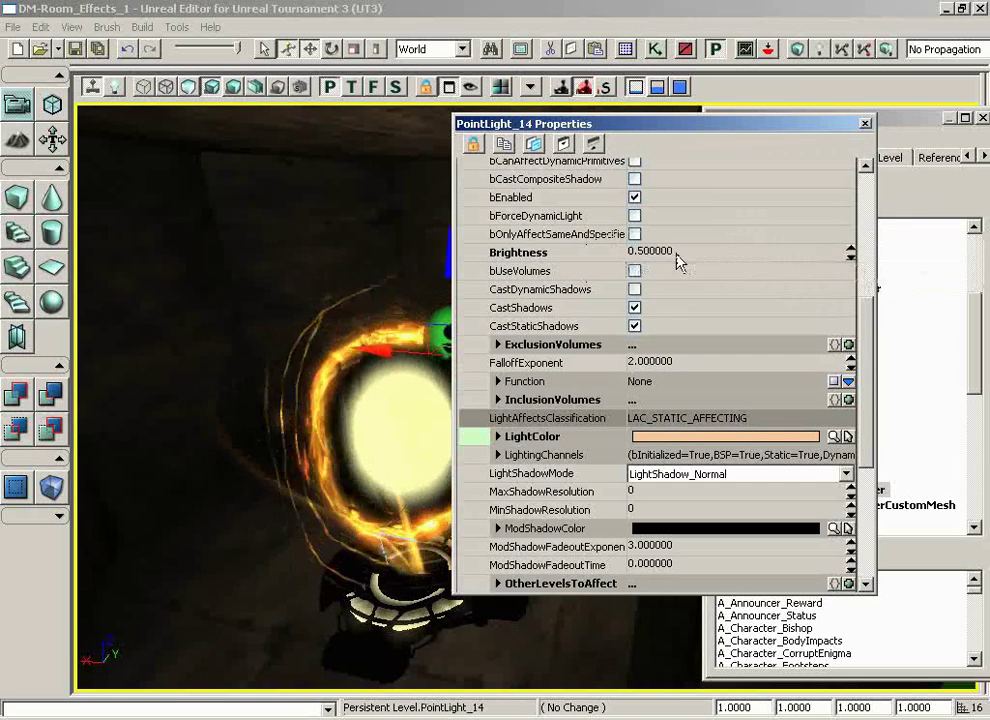
Step: Set the Brightness of the point light above the teleporter to 0.75
{"action": "left_click", "coordinate": [677, 253]}
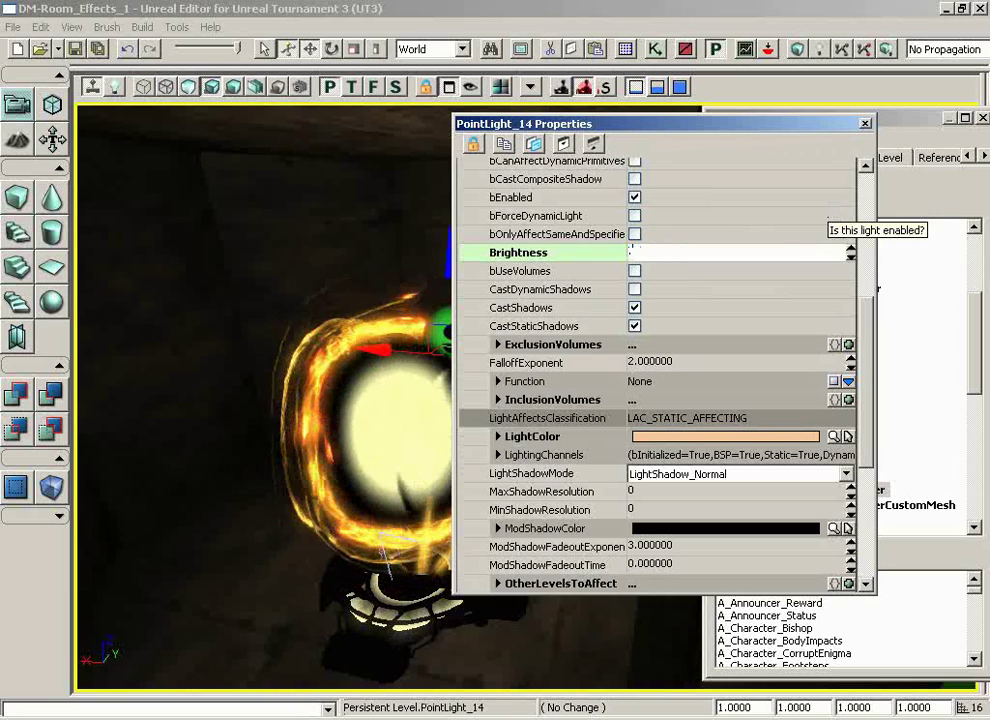
{"action": "key", "text": "Return"}
{"action": "left_click", "coordinate": [700, 251]}
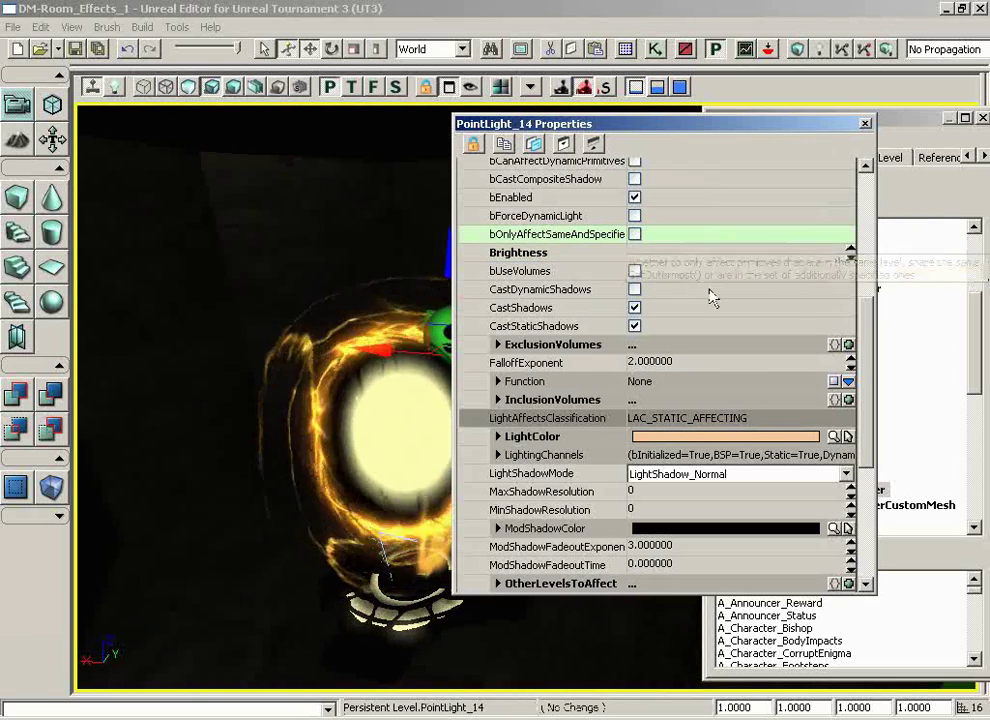
{"action": "key", "text": "BackSpace"}
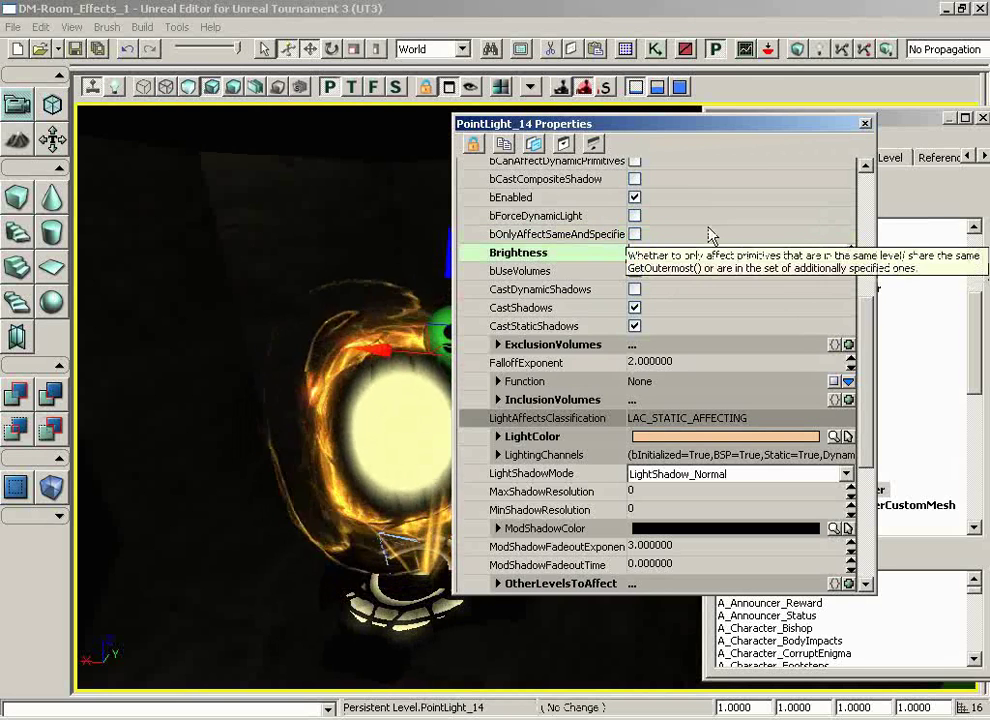
{"action": "type", "text": "0.75"}
{"action": "key", "text": "Return"}
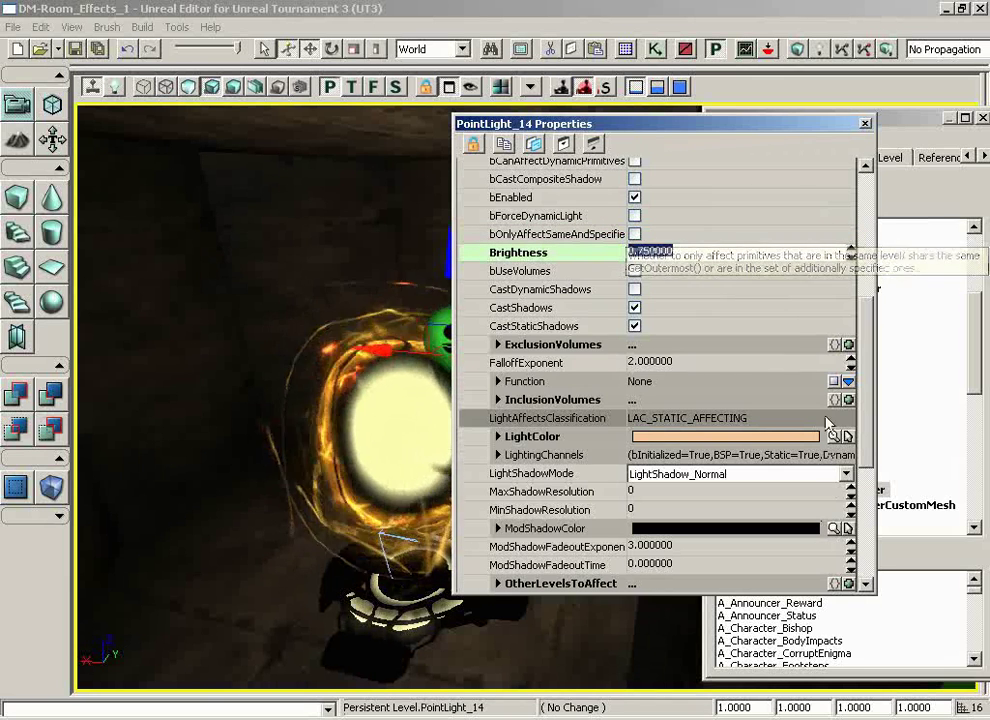
Step: Set the point light's FalloffExponent to 3 and its Brightness to 1, and close its properties
{"action": "left_click", "coordinate": [676, 363]}
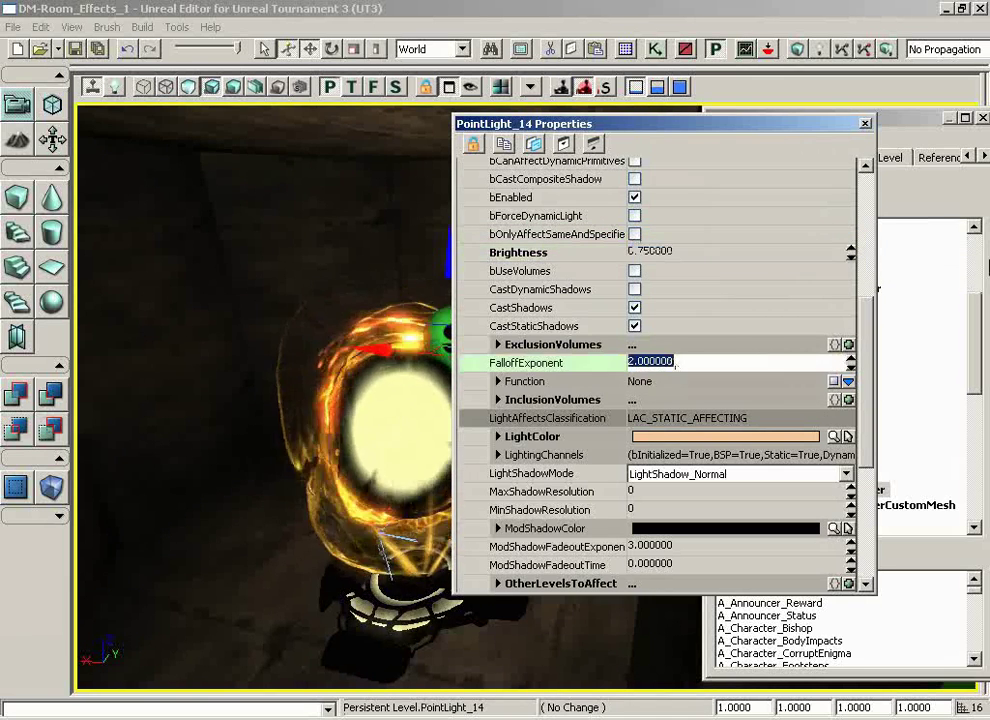
{"action": "type", "text": "3"}
{"action": "key", "text": "Return"}
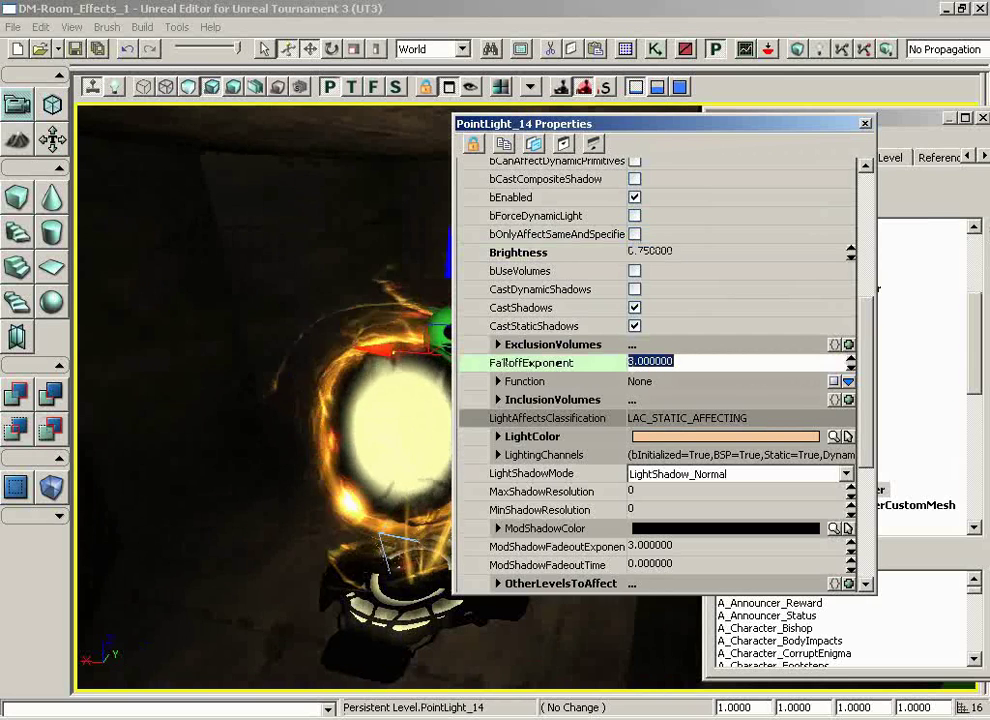
{"action": "left_click", "coordinate": [702, 254]}
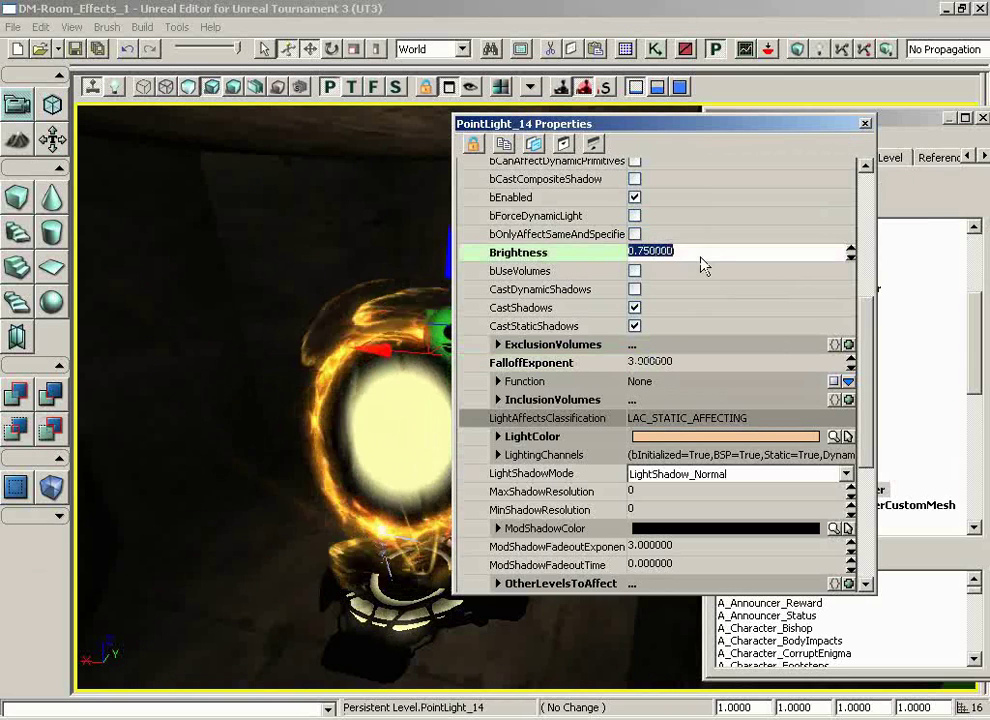
{"action": "type", "text": "1"}
{"action": "key", "text": "Return"}
{"action": "left_click", "coordinate": [865, 123]}
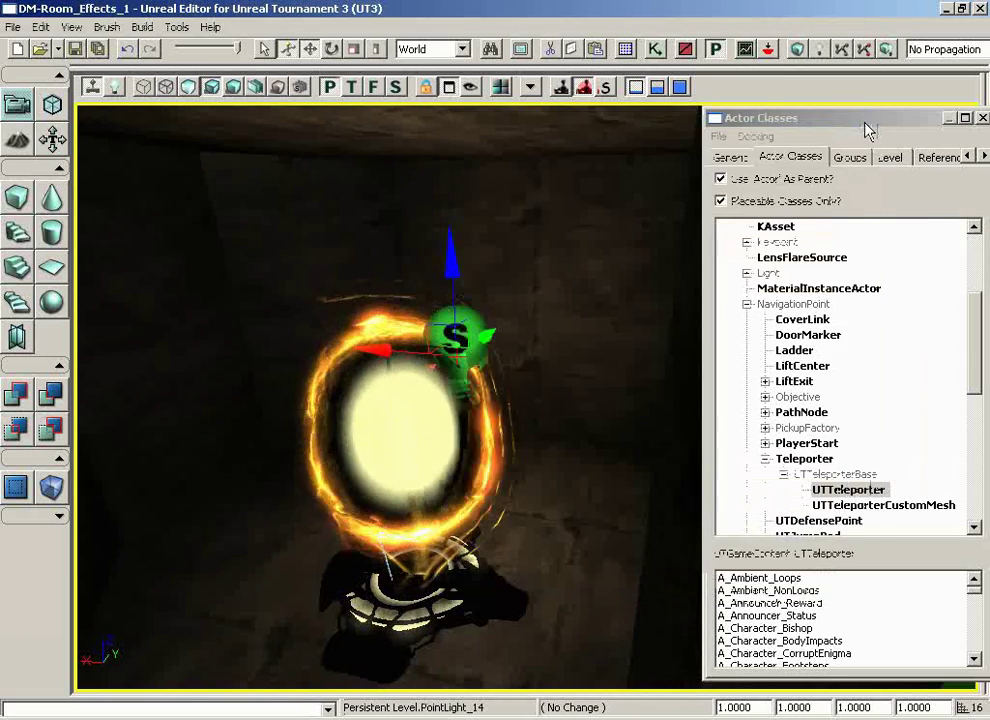
Step: Centre the teleporter beneath the point light and lower the light to the middle of the portal
{"action": "left_click_drag", "start_coordinate": [457, 404], "coordinate": [407, 391]}
{"action": "left_click", "coordinate": [507, 385]}
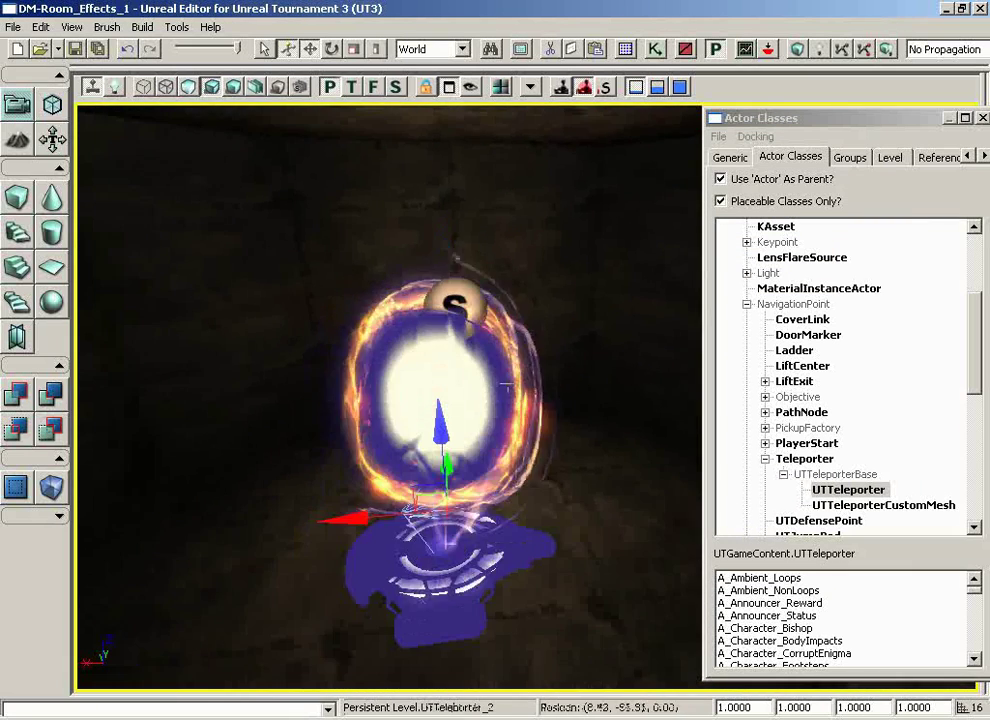
{"action": "left_click_drag", "start_coordinate": [507, 385], "coordinate": [500, 300]}
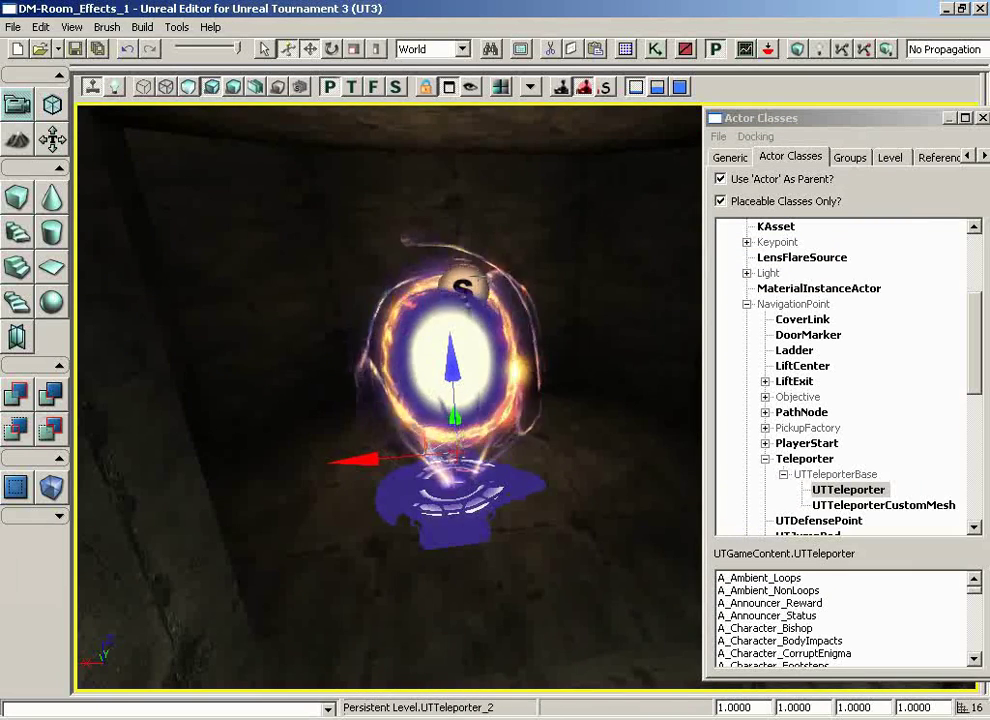
{"action": "left_click", "coordinate": [466, 286]}
{"action": "left_click_drag", "start_coordinate": [458, 237], "coordinate": [458, 289]}
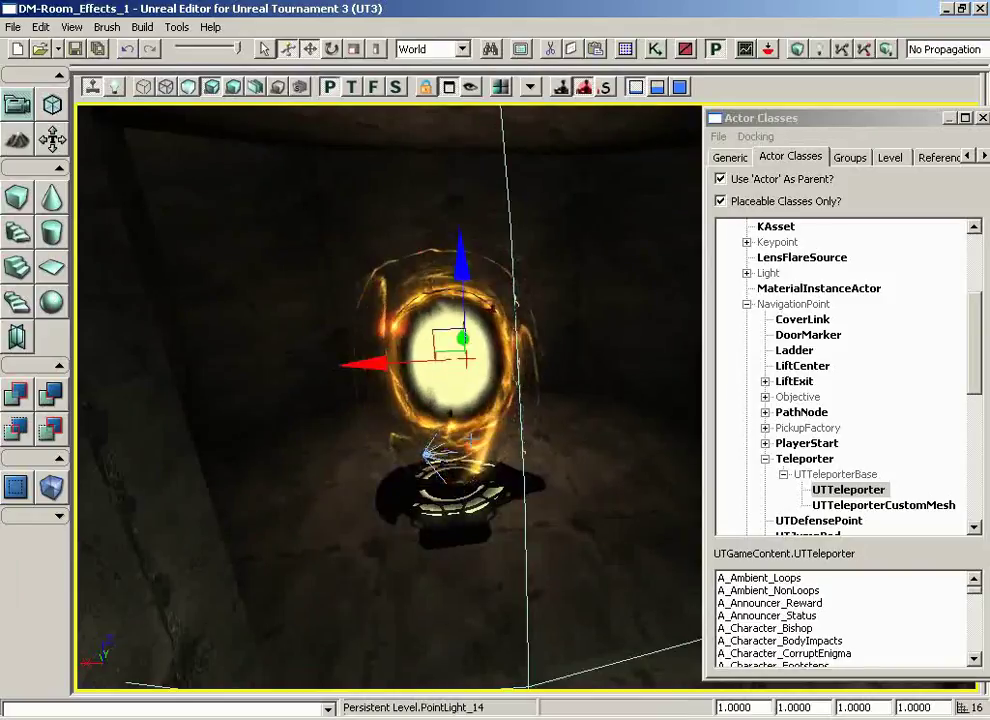
Step: Reposition the teleporter in the dark room and align it to the stone floor
{"action": "left_click", "coordinate": [540, 420]}
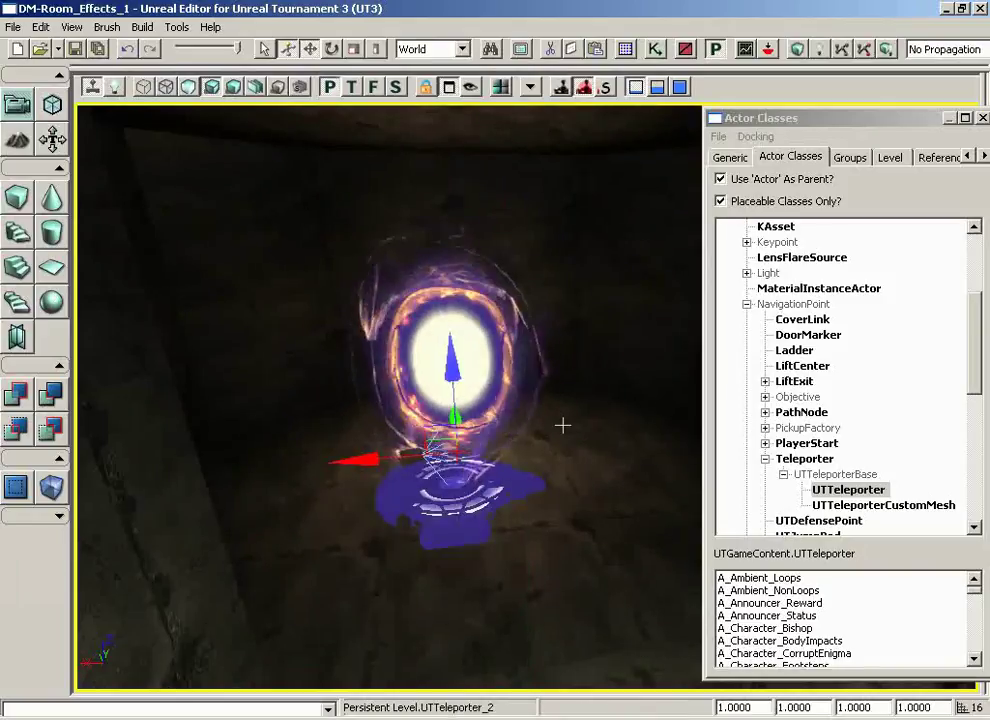
{"action": "left_click_drag", "start_coordinate": [453, 368], "coordinate": [424, 383]}
{"action": "left_click_drag", "start_coordinate": [470, 335], "coordinate": [468, 214]}
{"action": "left_click_drag", "start_coordinate": [395, 301], "coordinate": [178, 297]}
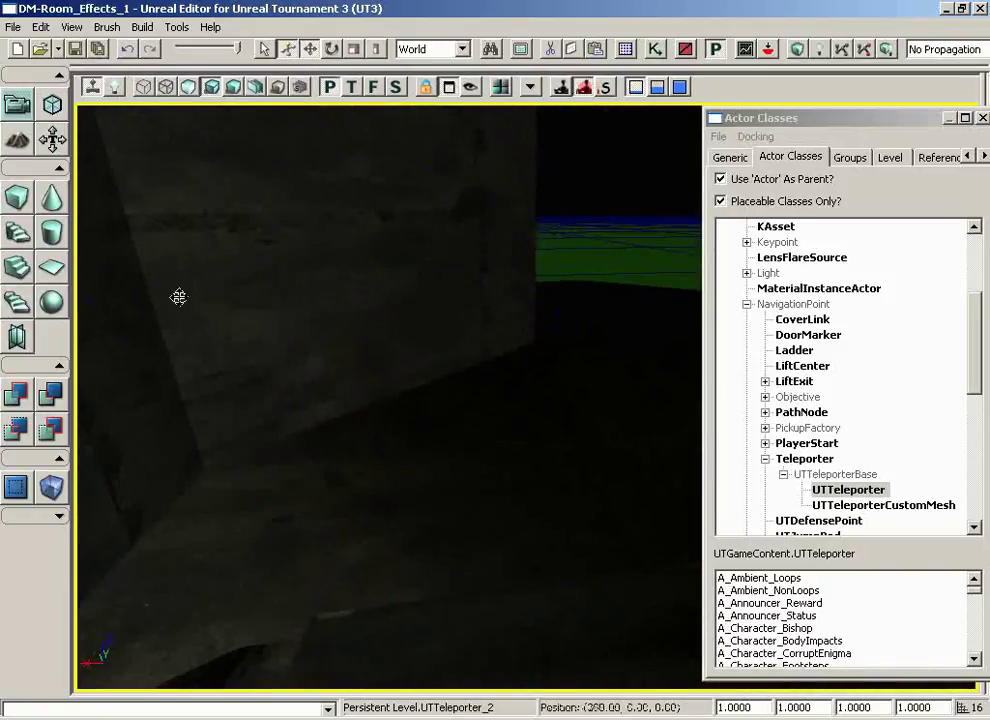
{"action": "left_click_drag", "start_coordinate": [525, 323], "coordinate": [428, 245]}
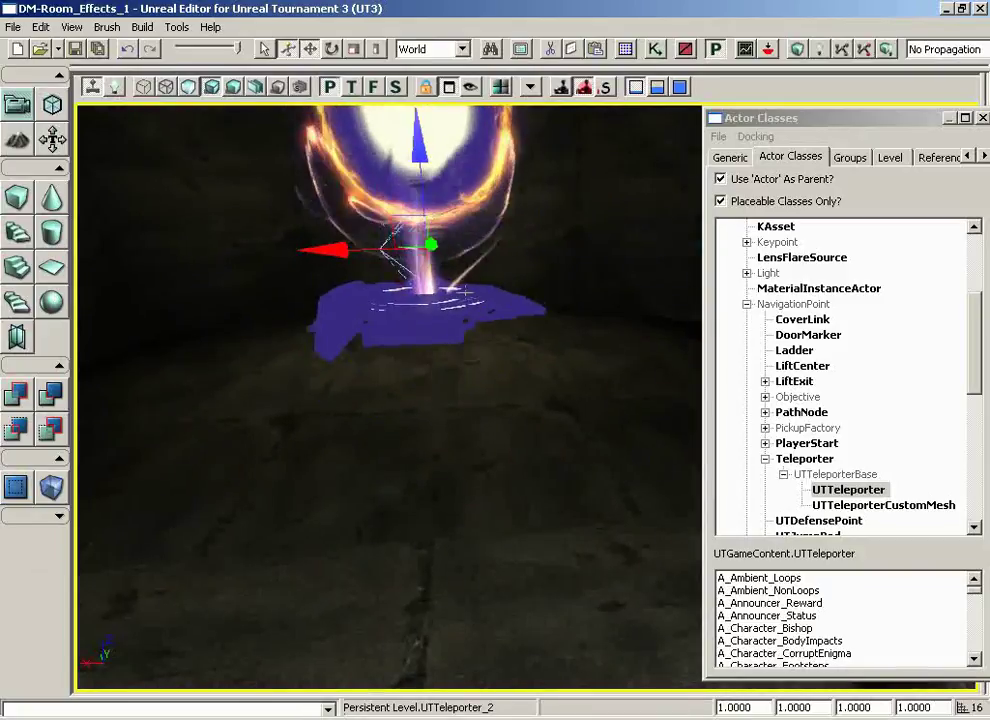
{"action": "right_click", "coordinate": [398, 313]}
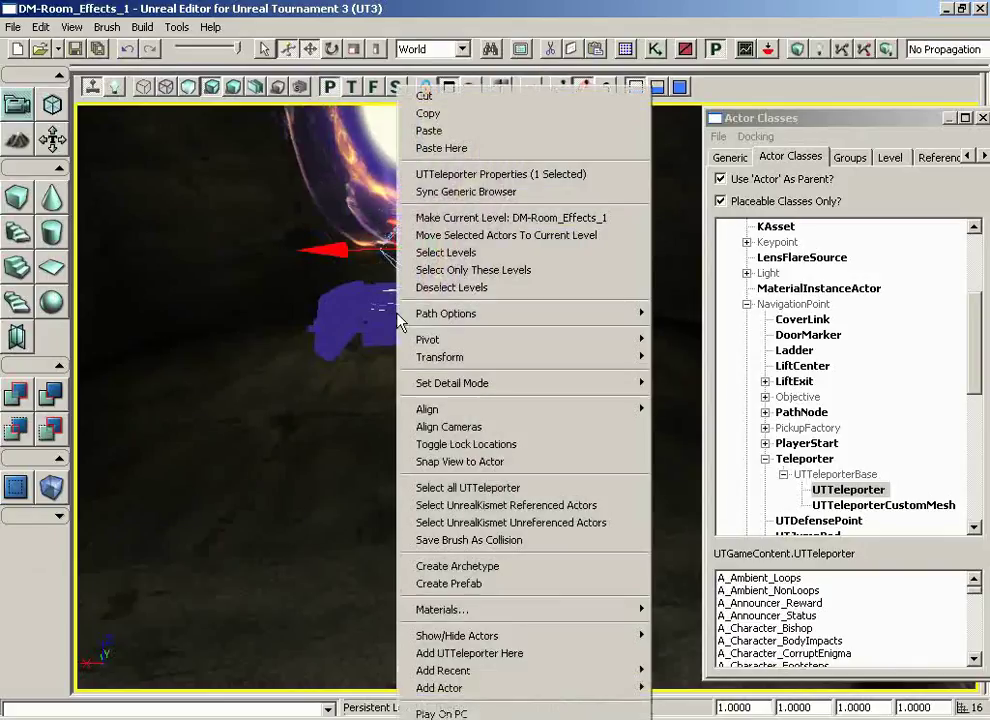
{"action": "mouse_move", "coordinate": [427, 409]}
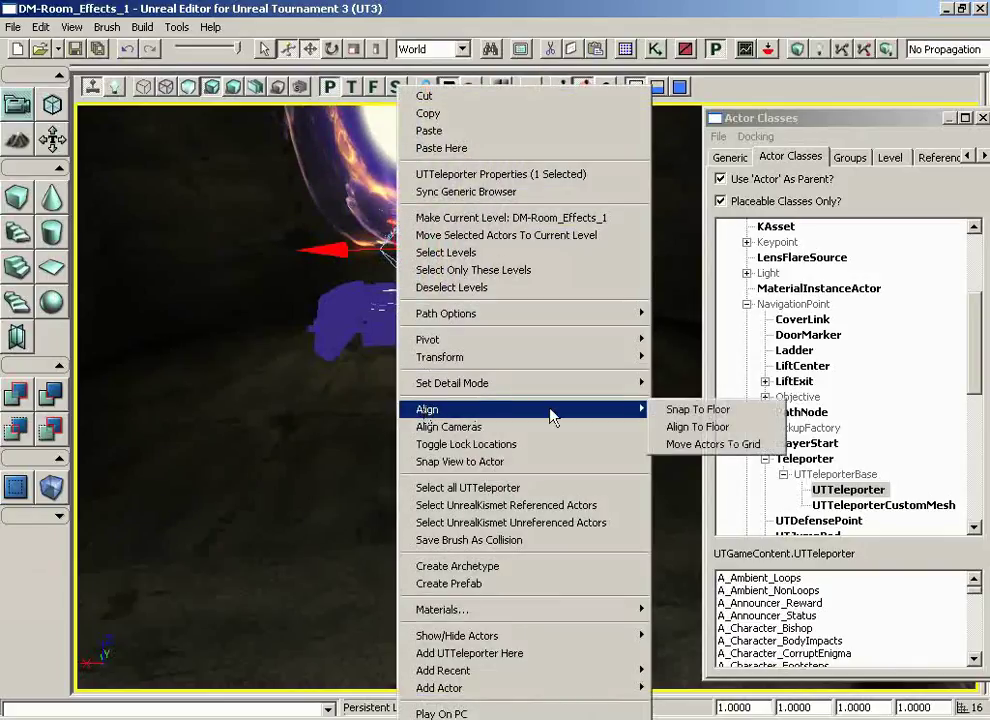
{"action": "left_click", "coordinate": [705, 427]}
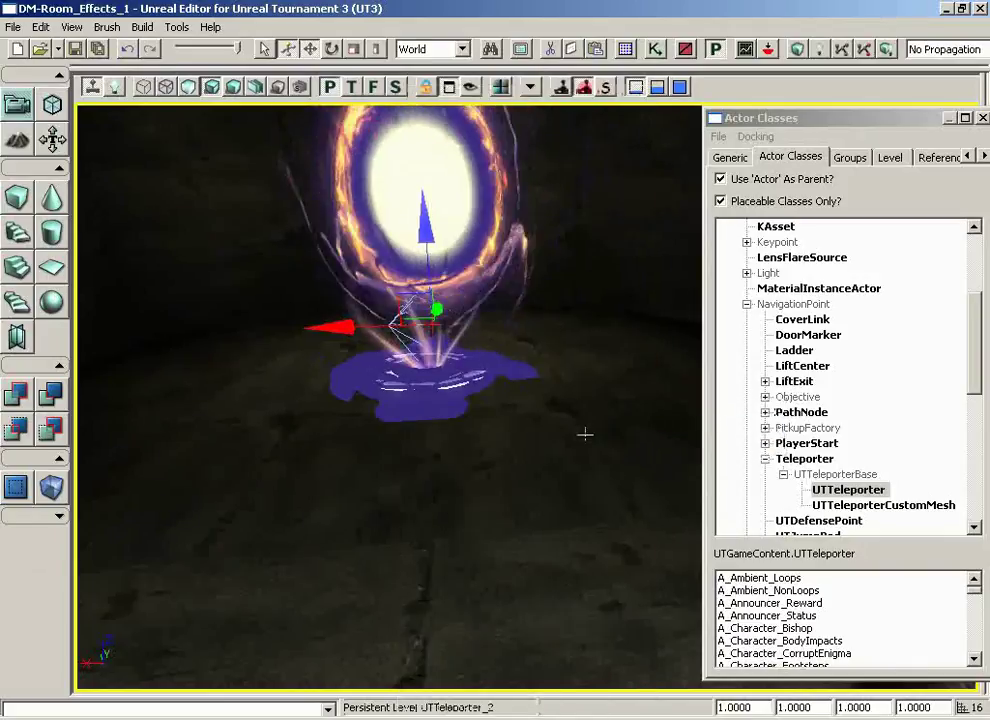
Step: Select the point light beside the portal and move it out in front of the teleporter
{"action": "left_click_drag", "start_coordinate": [583, 433], "coordinate": [243, 139]}
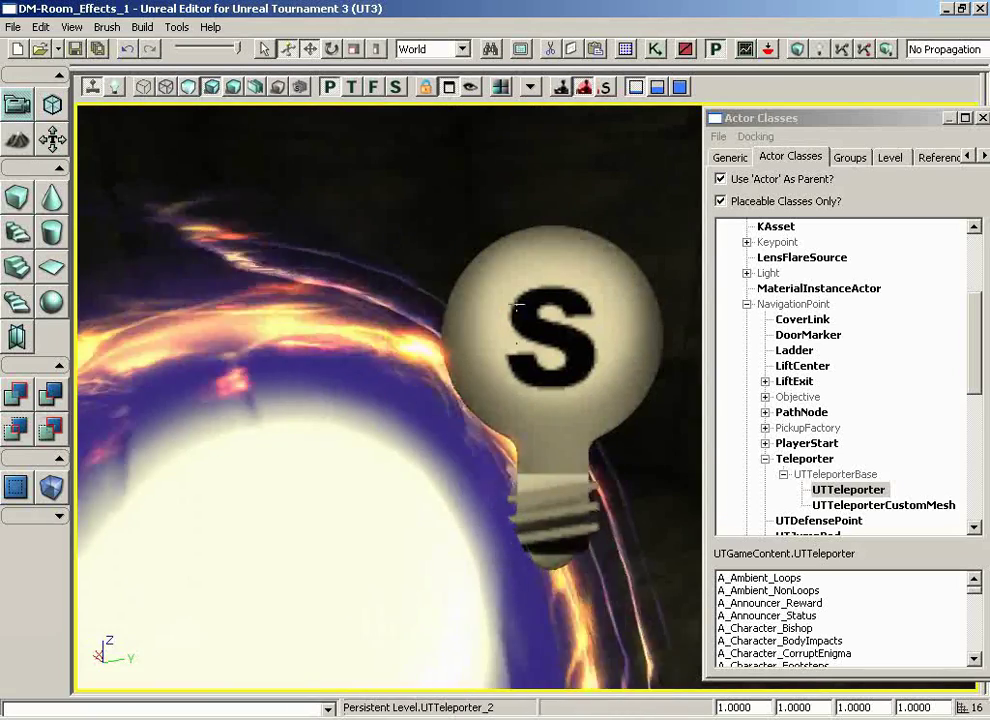
{"action": "left_click", "coordinate": [518, 300]}
{"action": "left_click_drag", "start_coordinate": [518, 300], "coordinate": [491, 385]}
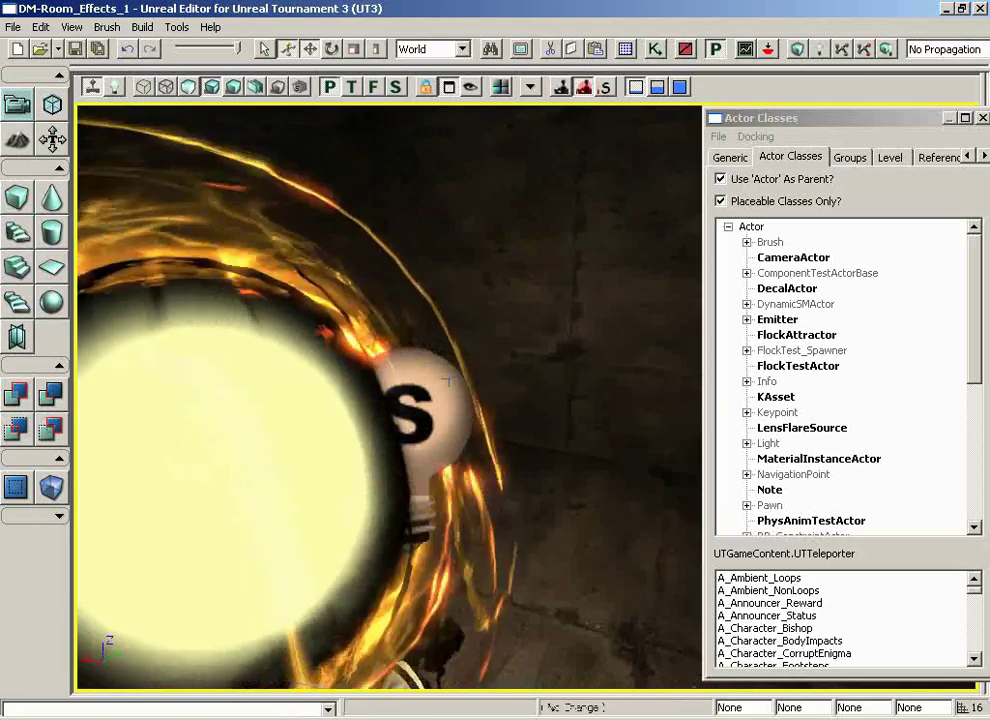
{"action": "left_click", "coordinate": [491, 385]}
{"action": "left_click_drag", "start_coordinate": [561, 327], "coordinate": [983, 451]}
{"action": "left_click", "coordinate": [434, 493]}
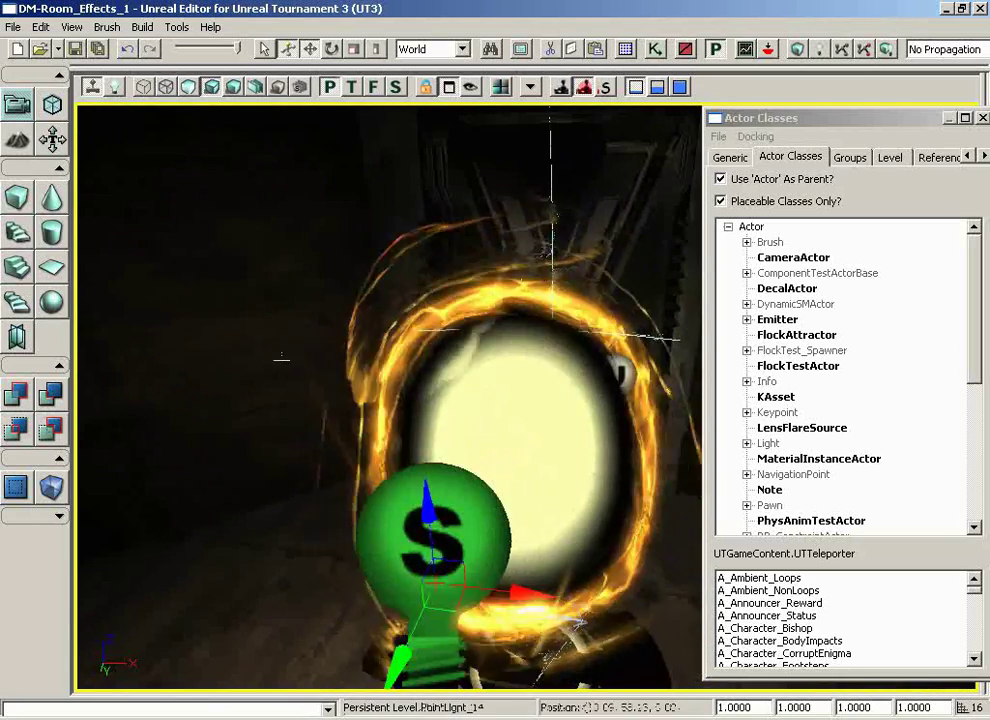
Step: Raise and shift the point light so that it sits just above the teleporter's portal ring
{"action": "mouse_move", "coordinate": [281, 360]}
{"action": "left_mouse_down"}
{"action": "mouse_move", "coordinate": [278, 446]}
{"action": "mouse_move", "coordinate": [349, 537]}
{"action": "mouse_move", "coordinate": [327, 504]}
{"action": "mouse_move", "coordinate": [327, 482]}
{"action": "left_mouse_up"}
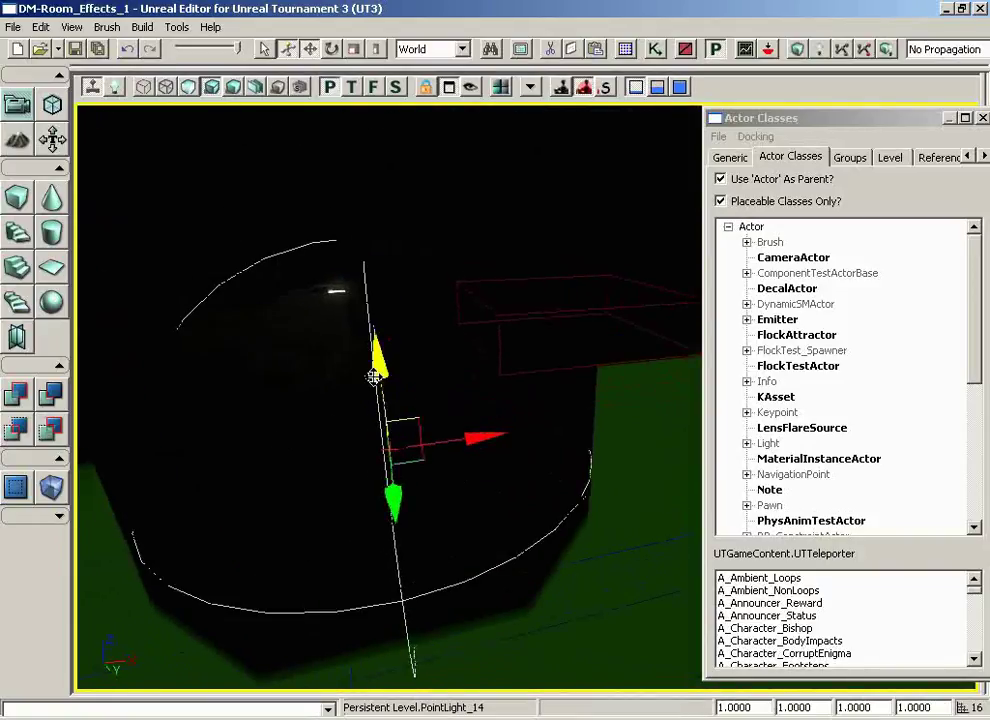
{"action": "left_click_drag", "start_coordinate": [376, 336], "coordinate": [366, 265]}
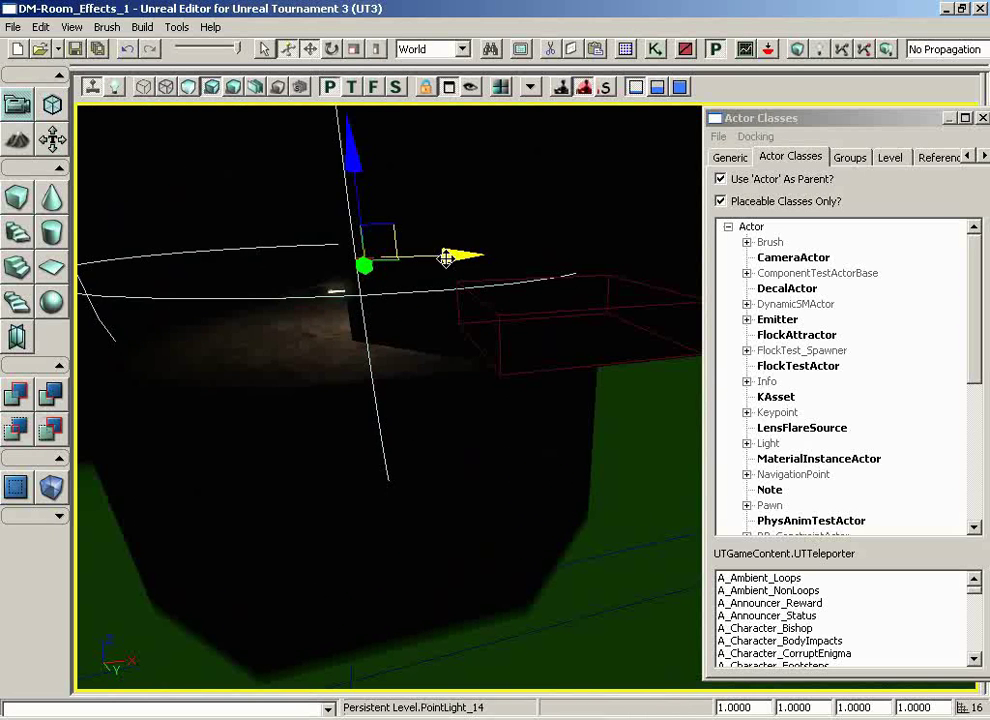
{"action": "left_click_drag", "start_coordinate": [497, 256], "coordinate": [540, 258]}
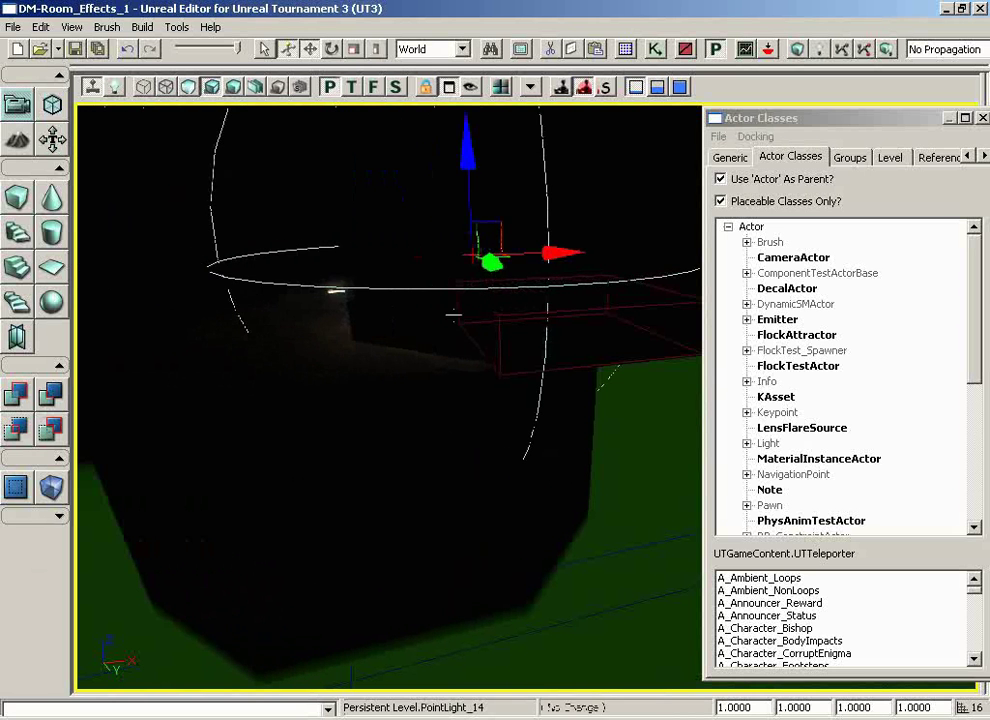
{"action": "left_click_drag", "start_coordinate": [454, 315], "coordinate": [958, 289]}
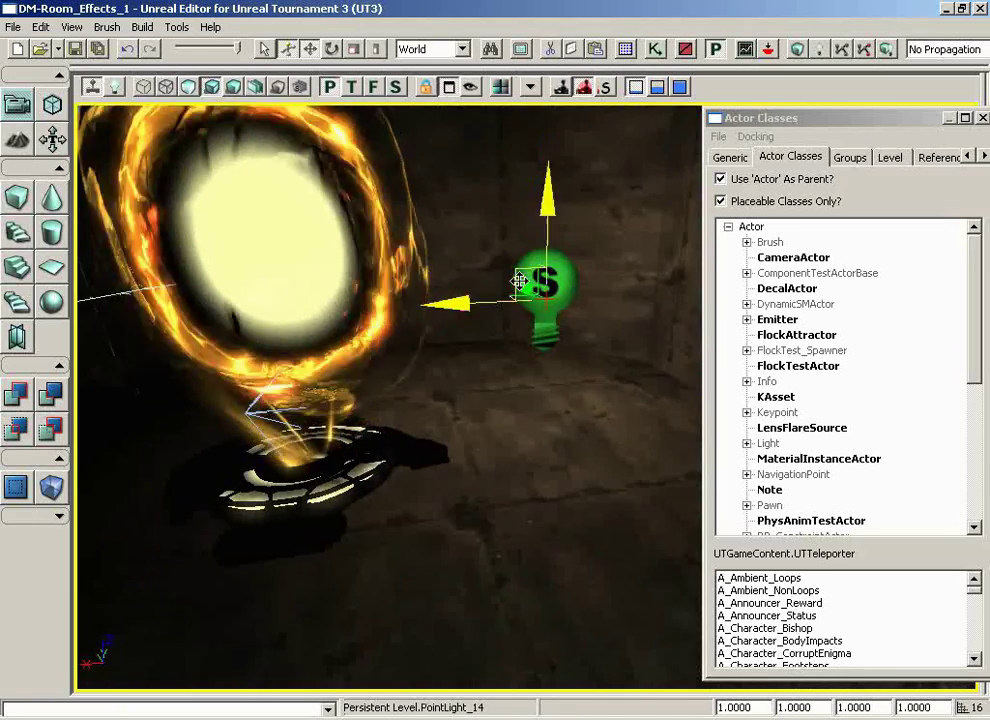
{"action": "left_click_drag", "start_coordinate": [470, 260], "coordinate": [515, 285]}
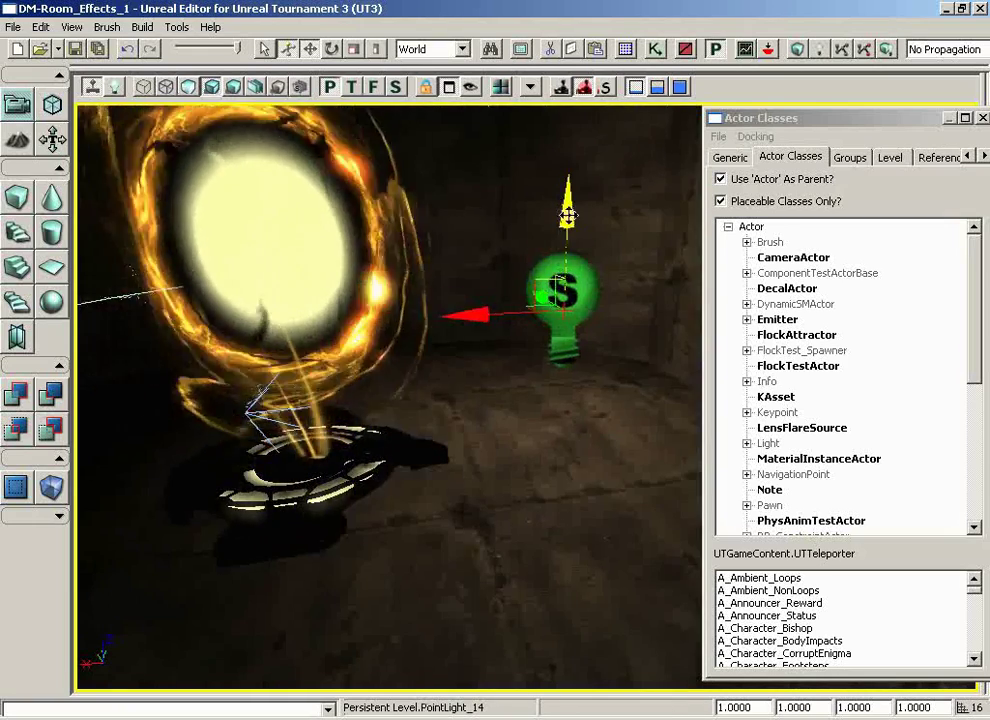
{"action": "left_click_drag", "start_coordinate": [567, 215], "coordinate": [402, 117]}
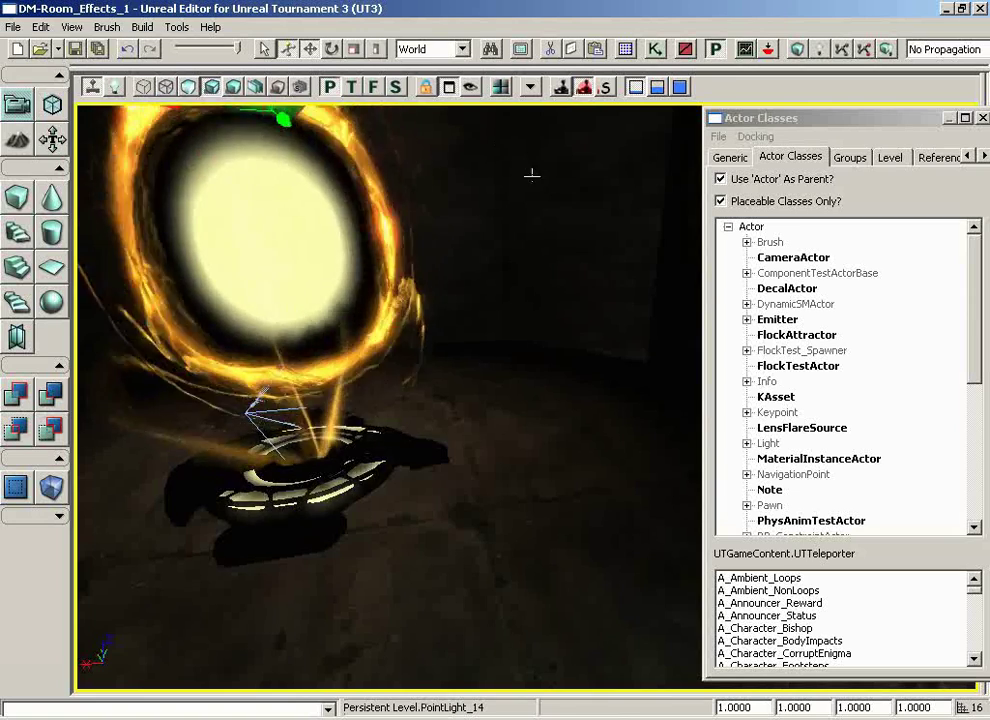
{"action": "left_click_drag", "start_coordinate": [532, 174], "coordinate": [513, 257]}
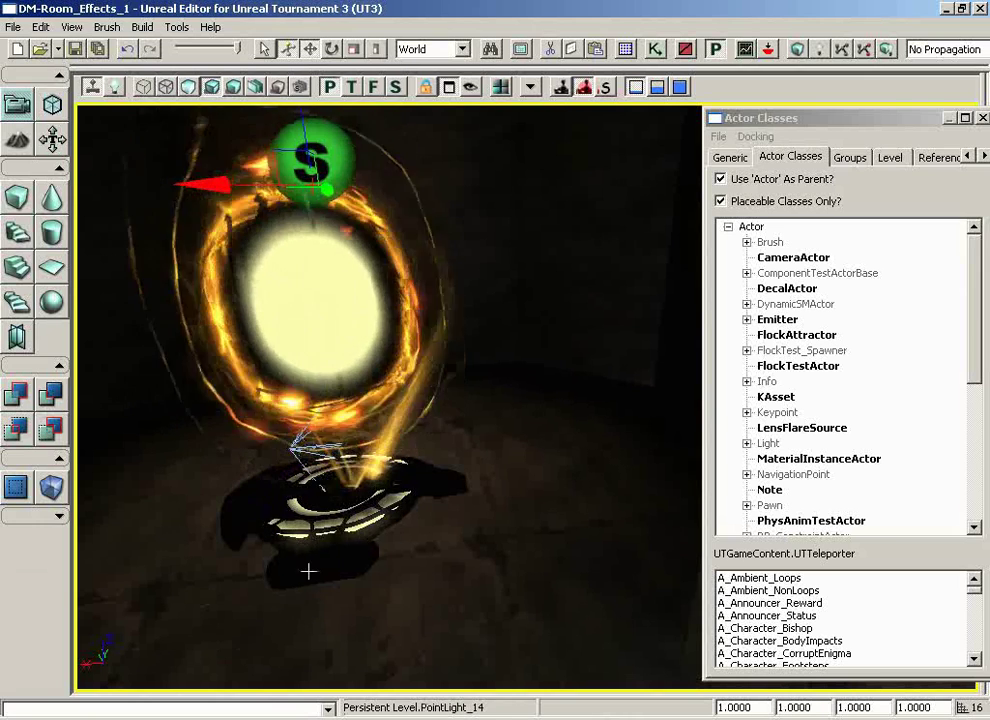
Step: Turn off the viewport's realtime preview and rotate the teleporter around its vertical axis so that its base faces into the room
{"action": "left_click", "coordinate": [314, 541]}
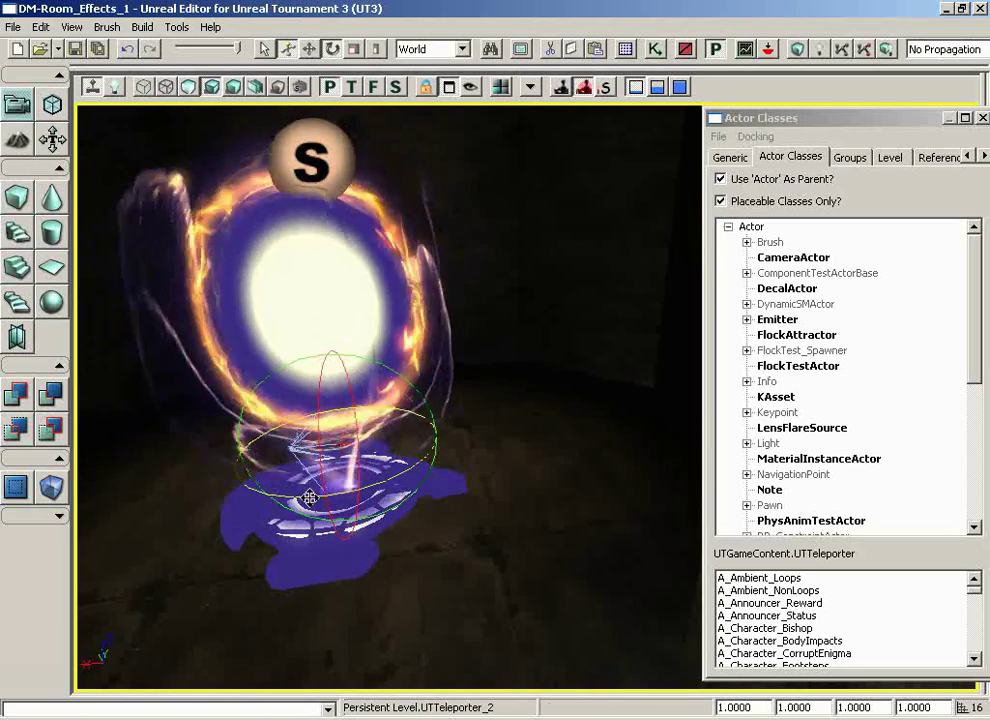
{"action": "left_click_drag", "start_coordinate": [316, 516], "coordinate": [75, 478]}
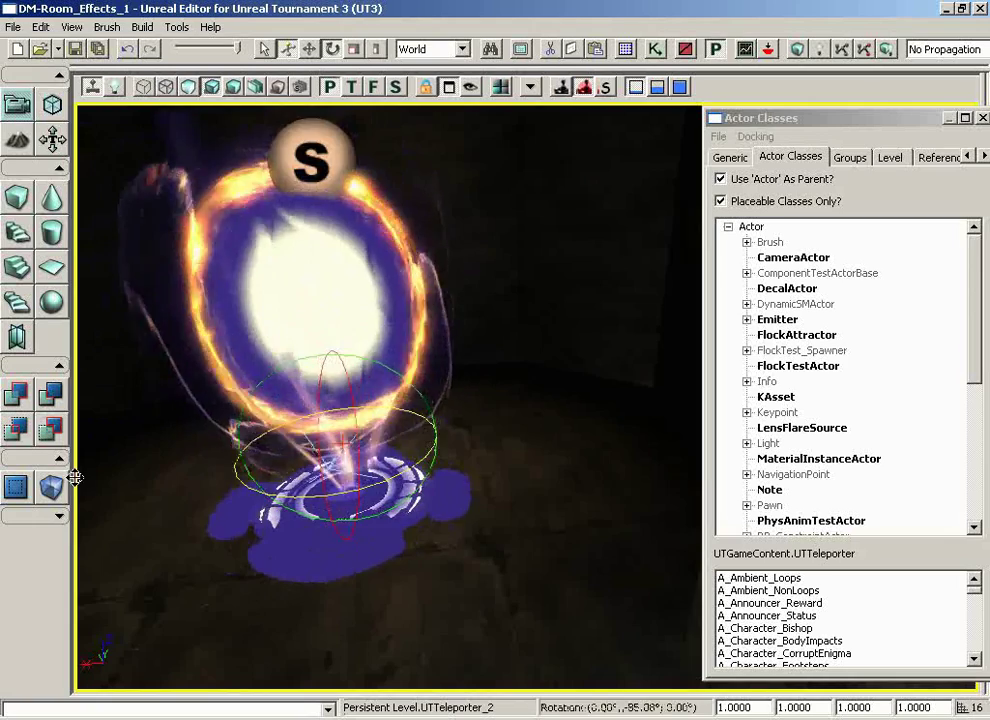
{"action": "left_click_drag", "start_coordinate": [260, 465], "coordinate": [152, 341]}
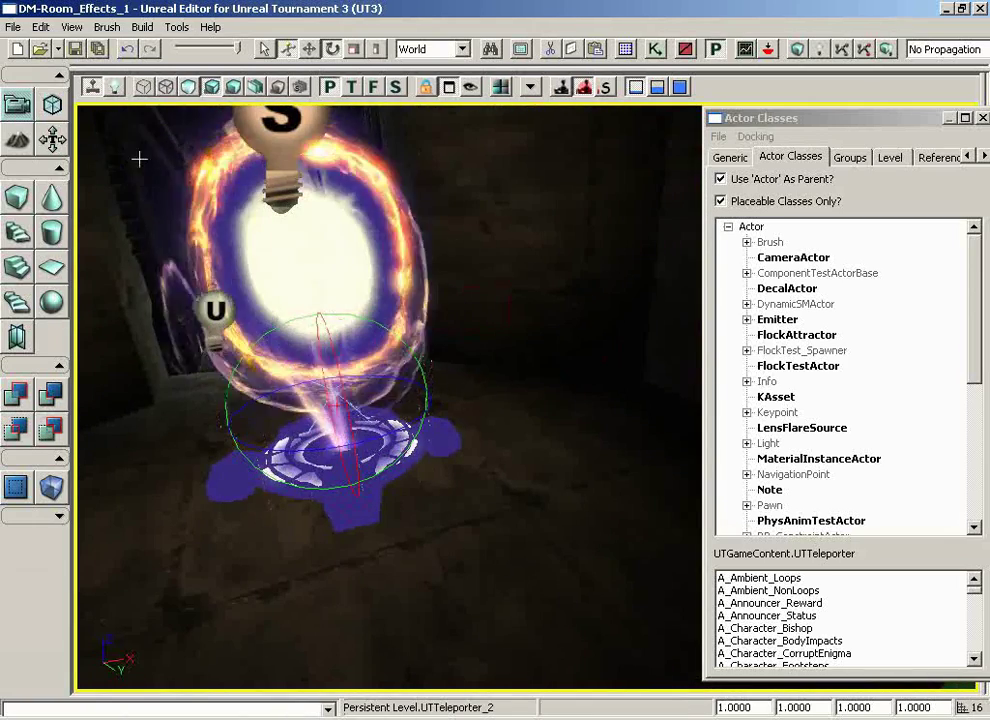
{"action": "left_click", "coordinate": [96, 92]}
{"action": "left_click_drag", "start_coordinate": [528, 373], "coordinate": [466, 398]}
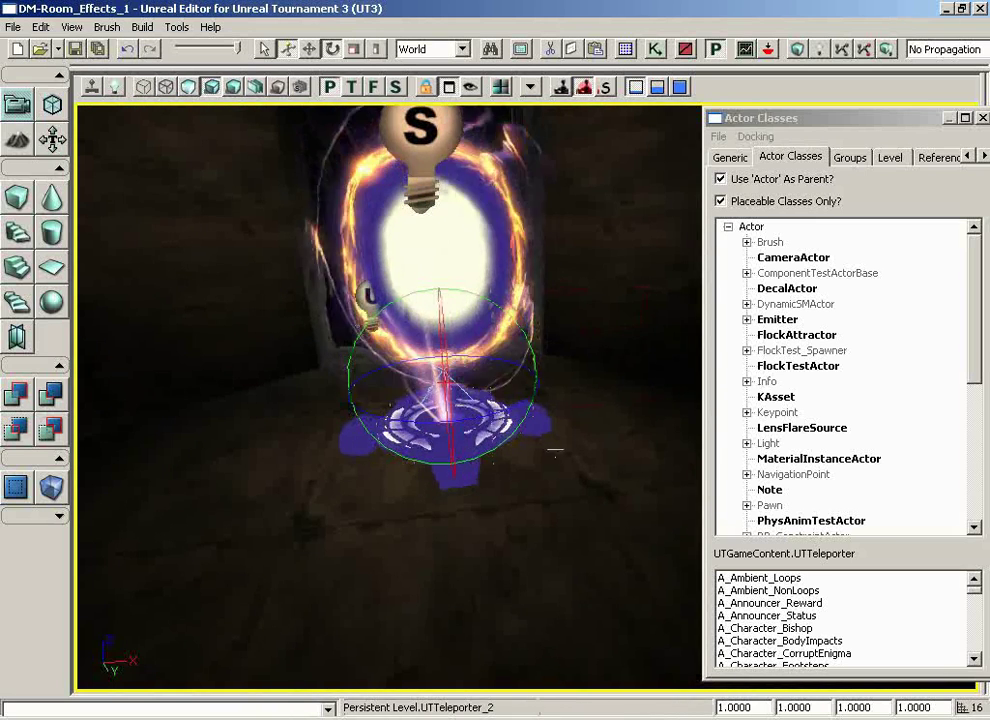
{"action": "left_click_drag", "start_coordinate": [555, 449], "coordinate": [350, 575]}
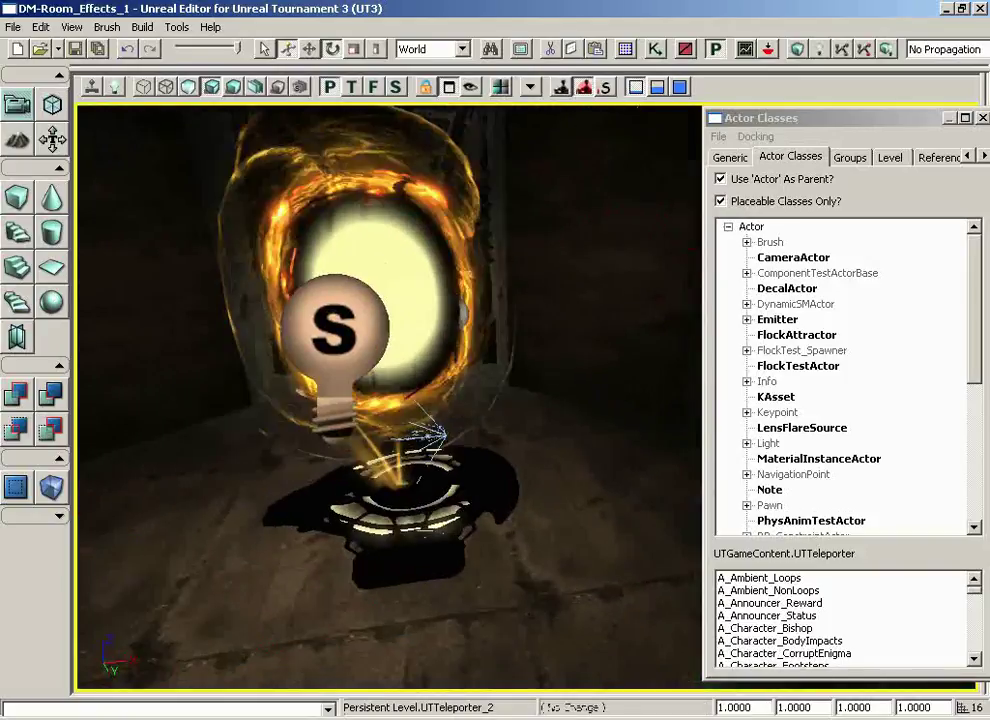
{"action": "left_click", "coordinate": [416, 512]}
{"action": "mouse_move", "coordinate": [411, 488]}
{"action": "left_mouse_down"}
{"action": "mouse_move", "coordinate": [776, 380]}
{"action": "mouse_move", "coordinate": [978, 280]}
{"action": "mouse_move", "coordinate": [413, 482]}
{"action": "left_mouse_up"}
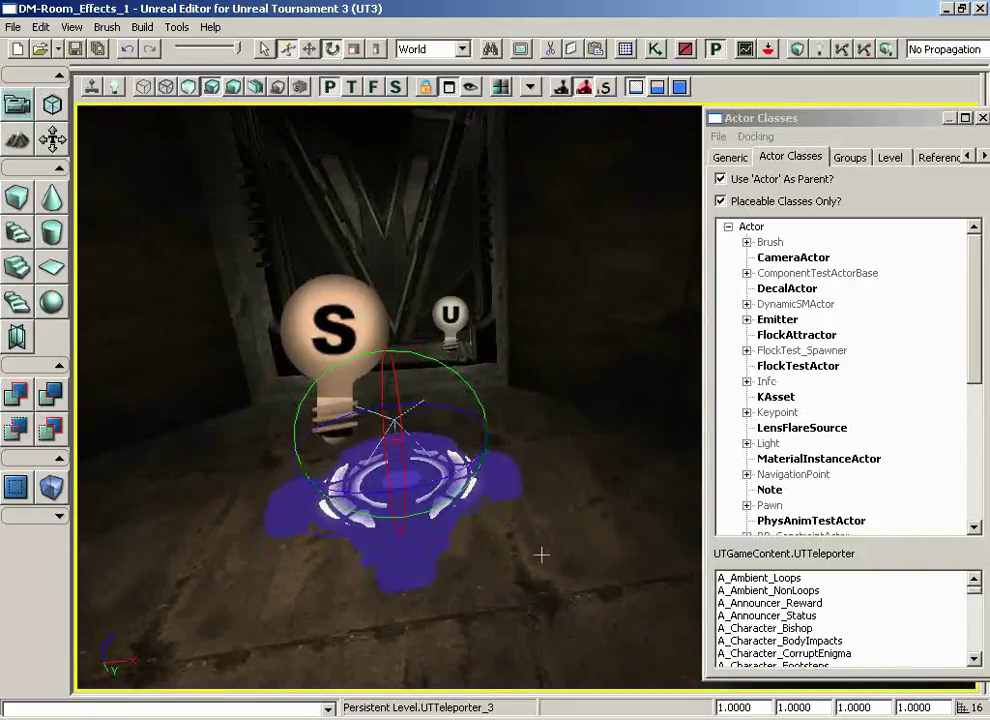
Step: Open the properties of the selected teleporter in the dark room and set its Tag to LowerPort
{"action": "double_click", "coordinate": [424, 547]}
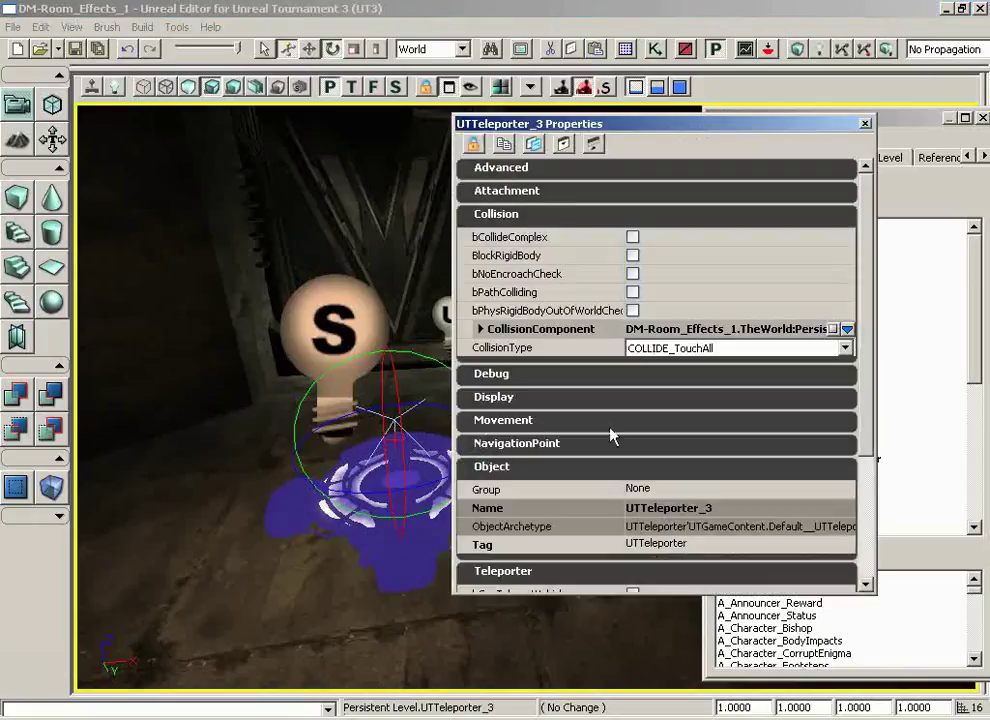
{"action": "left_click_drag", "start_coordinate": [868, 250], "coordinate": [865, 450]}
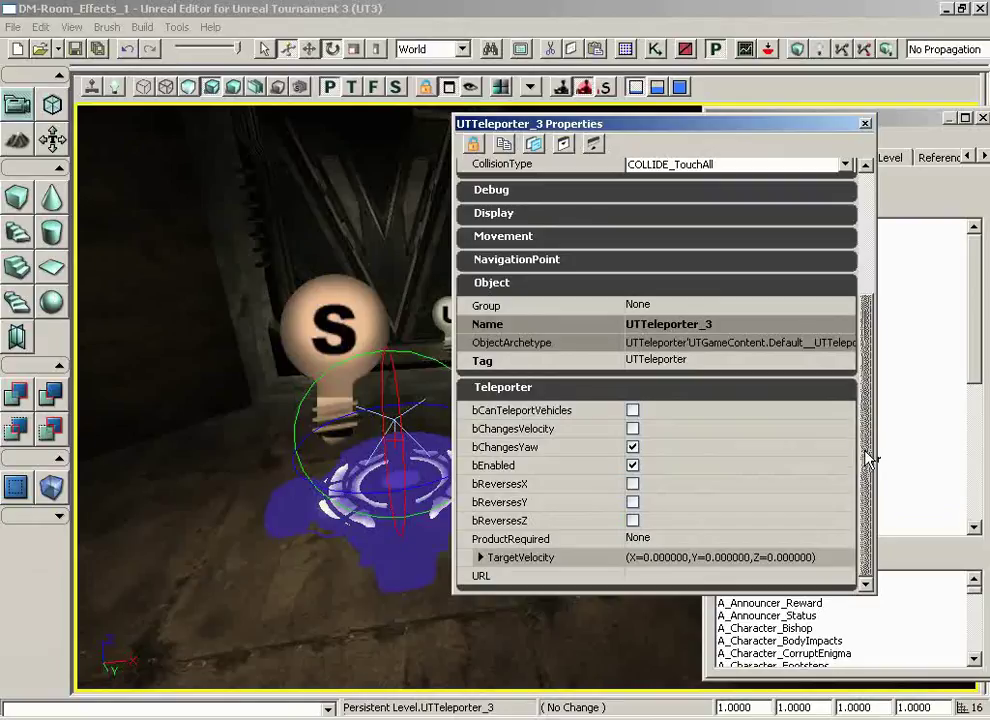
{"action": "left_click", "coordinate": [686, 368]}
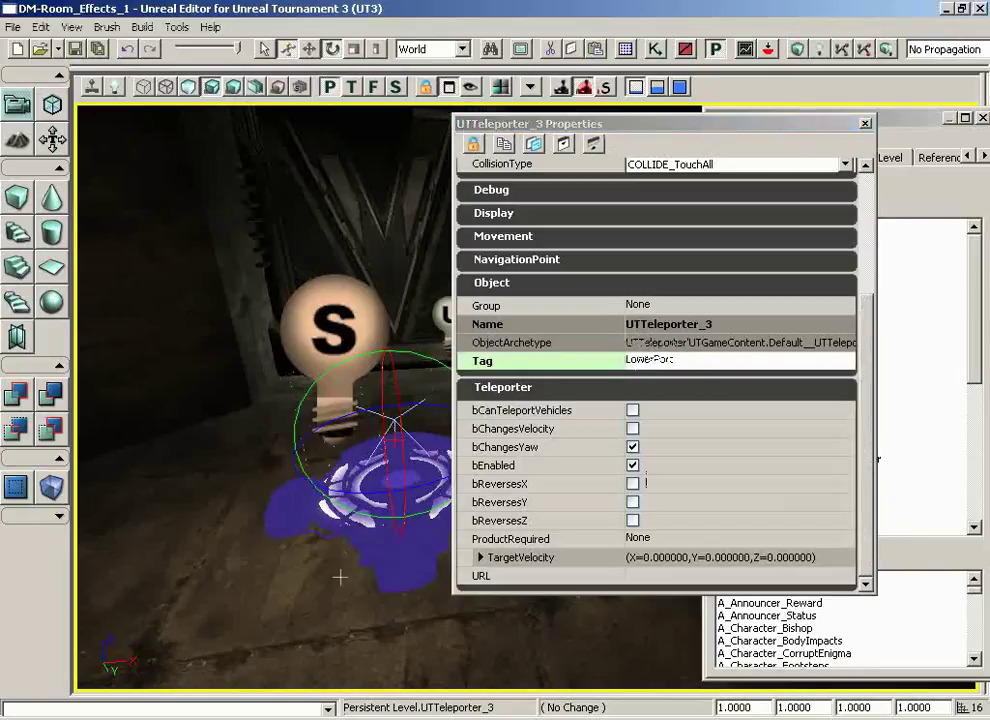
Step: Select the other teleporter and set its Tag to UpperPort
{"action": "left_click_drag", "start_coordinate": [338, 579], "coordinate": [300, 540]}
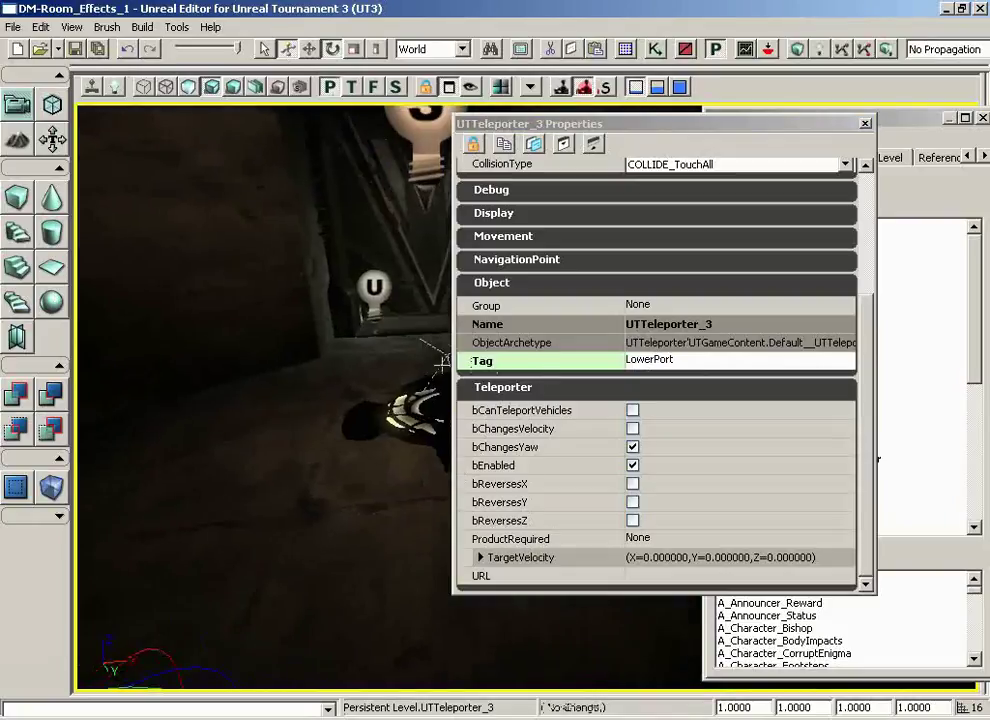
{"action": "left_click", "coordinate": [360, 465]}
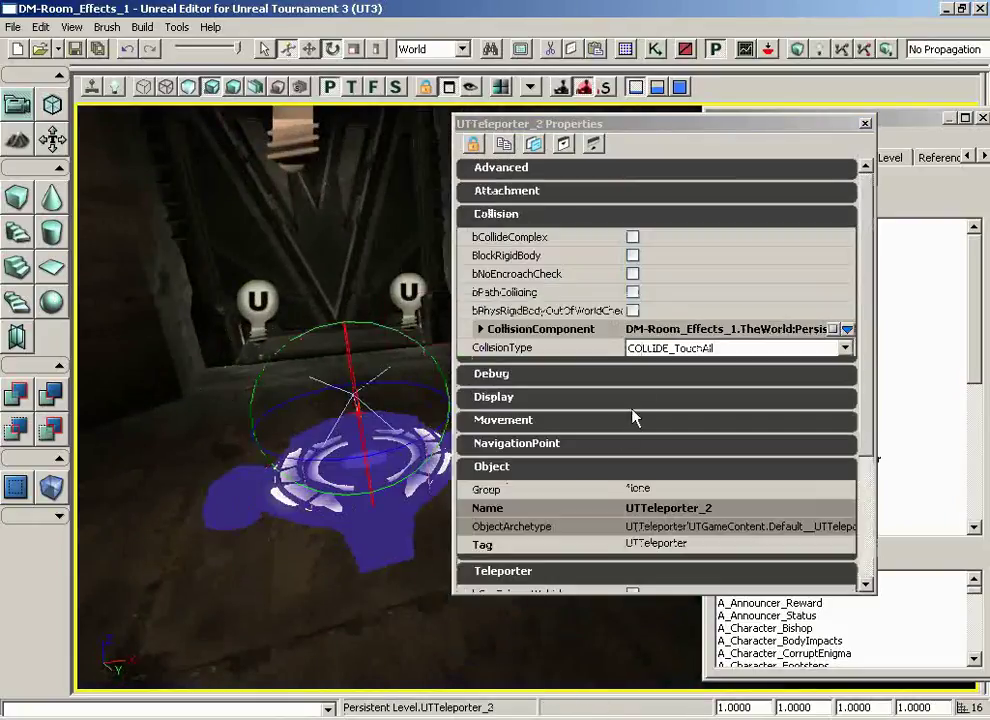
{"action": "left_click", "coordinate": [684, 545]}
{"action": "type", "text": "U"}
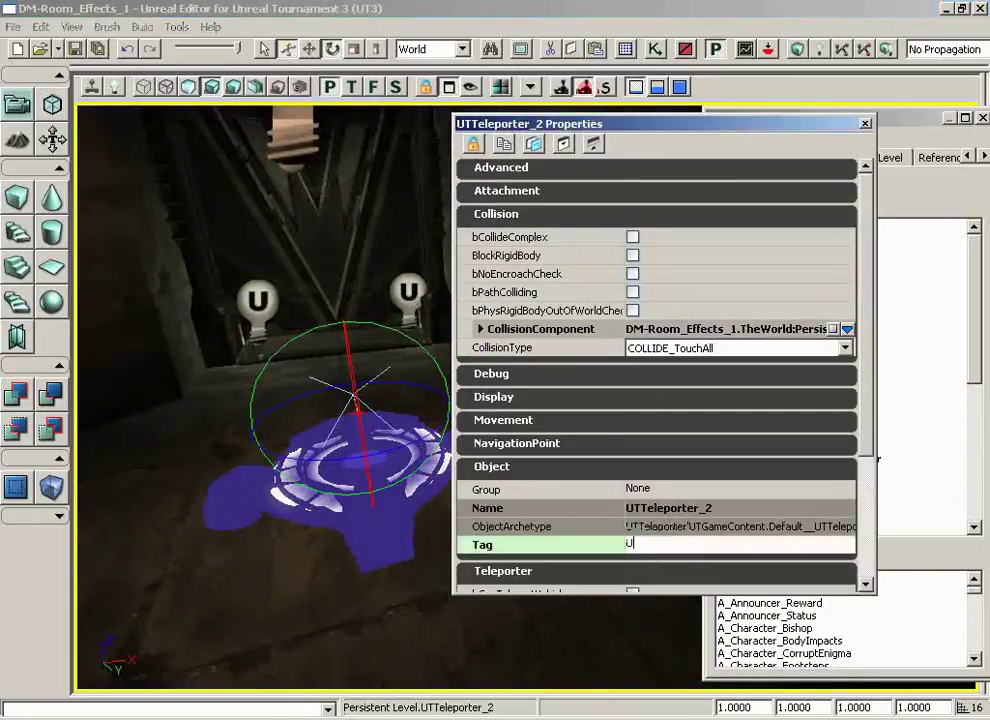
{"action": "type", "text": "pperPort"}
{"action": "key", "text": "Return"}
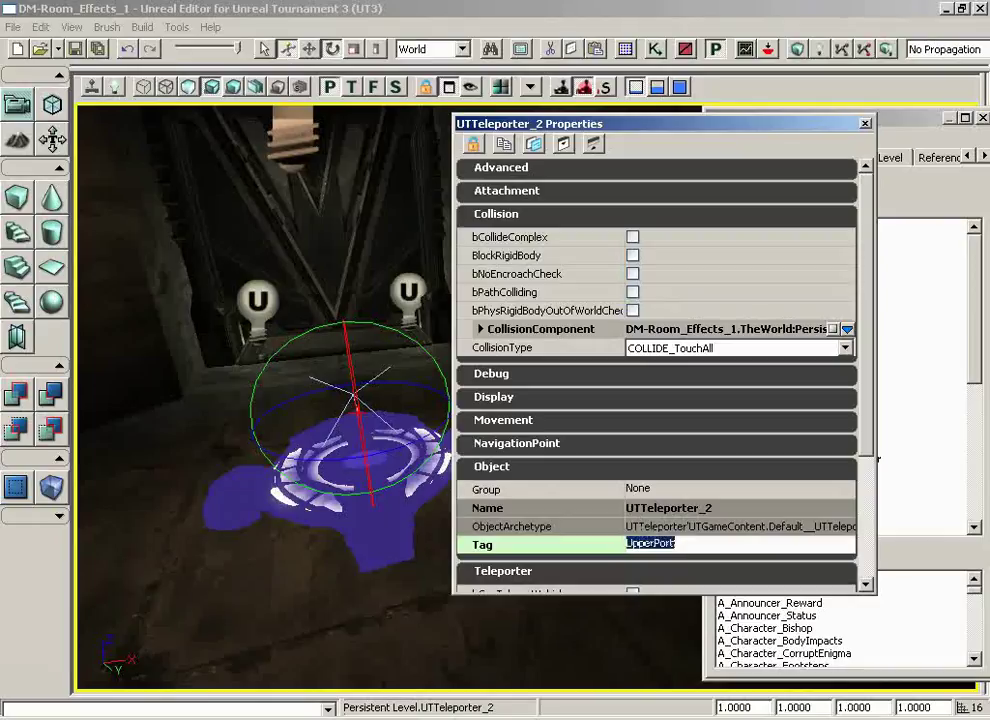
Step: Set the URL of the UpperPort teleporter to LowerPort as its destination
{"action": "scroll", "coordinate": [868, 400], "scroll_direction": "down", "scroll_amount": 5}
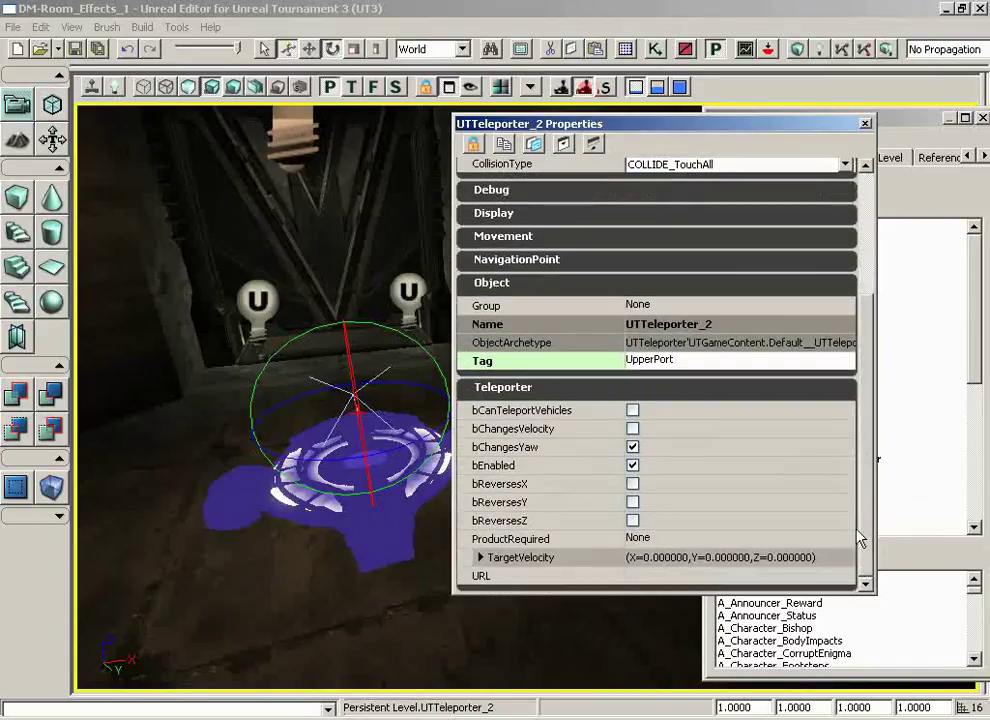
{"action": "left_click", "coordinate": [701, 577]}
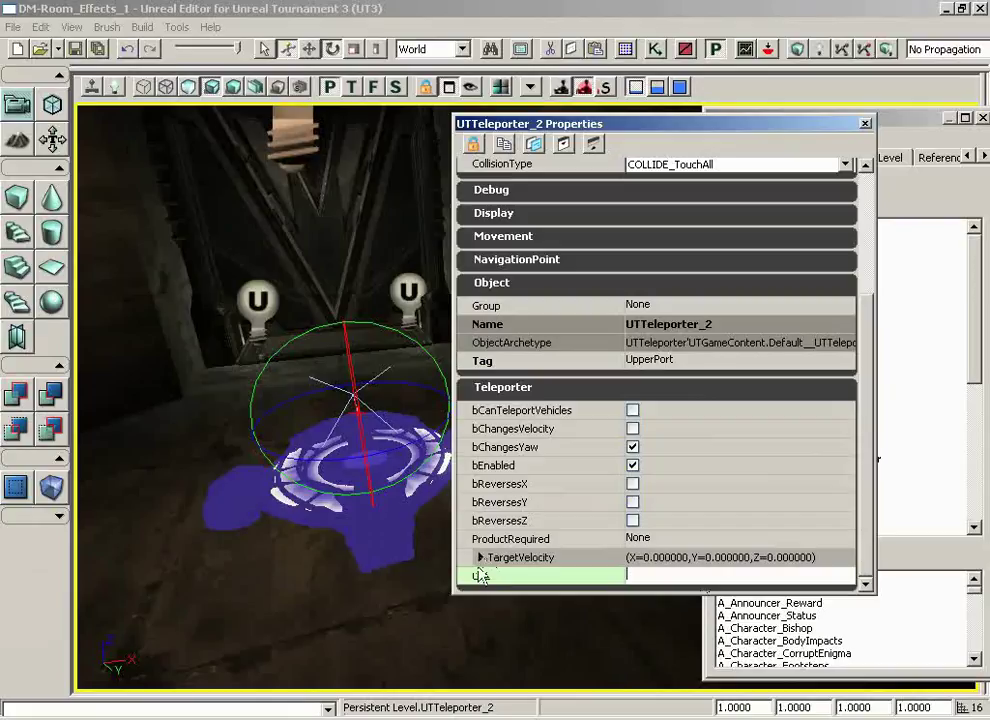
{"action": "mouse_move", "coordinate": [480, 583]}
{"action": "type", "text": "LowerPort"}
{"action": "key", "text": "Return"}
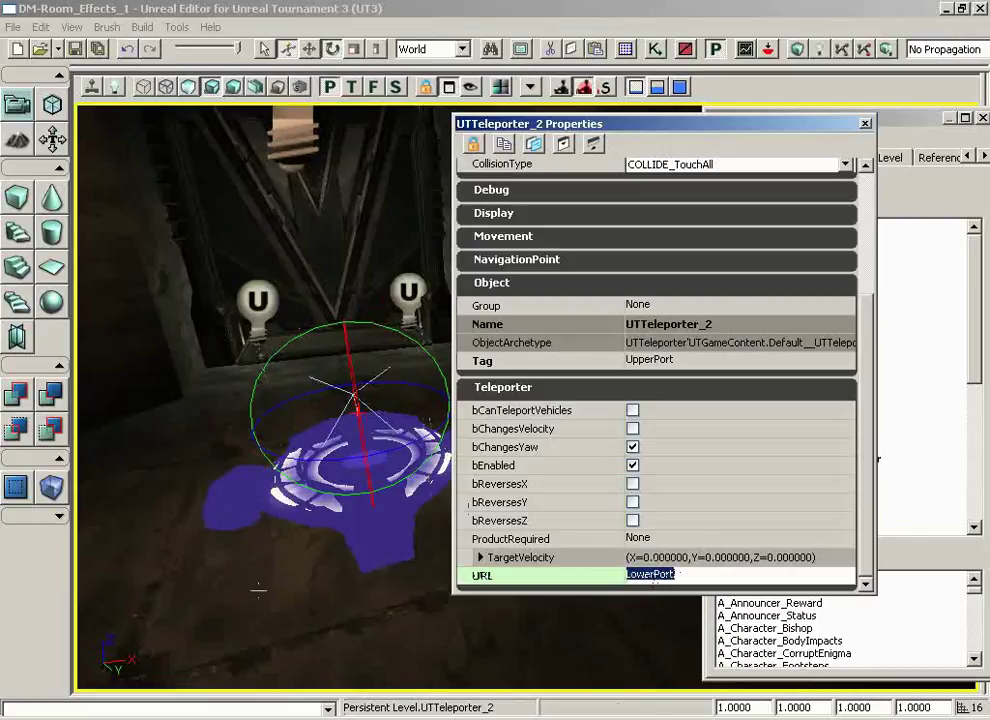
Step: Select the LowerPort teleporter again and set its URL to UpperPort
{"action": "left_click", "coordinate": [291, 690]}
{"action": "left_click_drag", "start_coordinate": [291, 690], "coordinate": [338, 591]}
{"action": "left_click", "coordinate": [338, 563]}
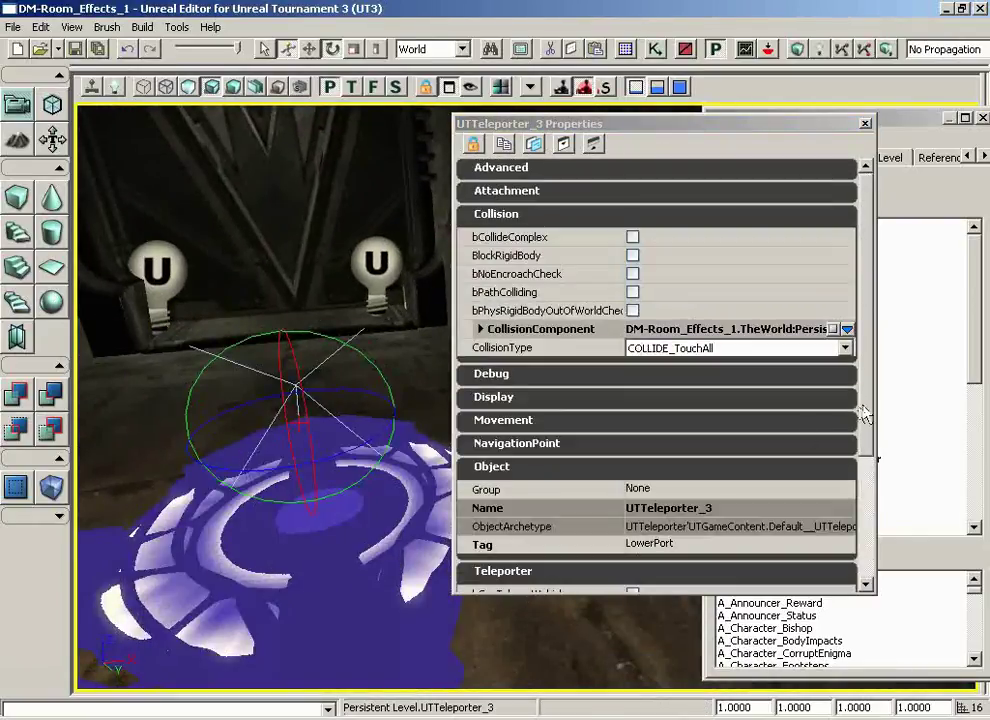
{"action": "scroll", "coordinate": [862, 475], "scroll_direction": "down", "scroll_amount": 3}
{"action": "scroll", "coordinate": [862, 475], "scroll_direction": "down", "scroll_amount": 3}
{"action": "left_click", "coordinate": [680, 577]}
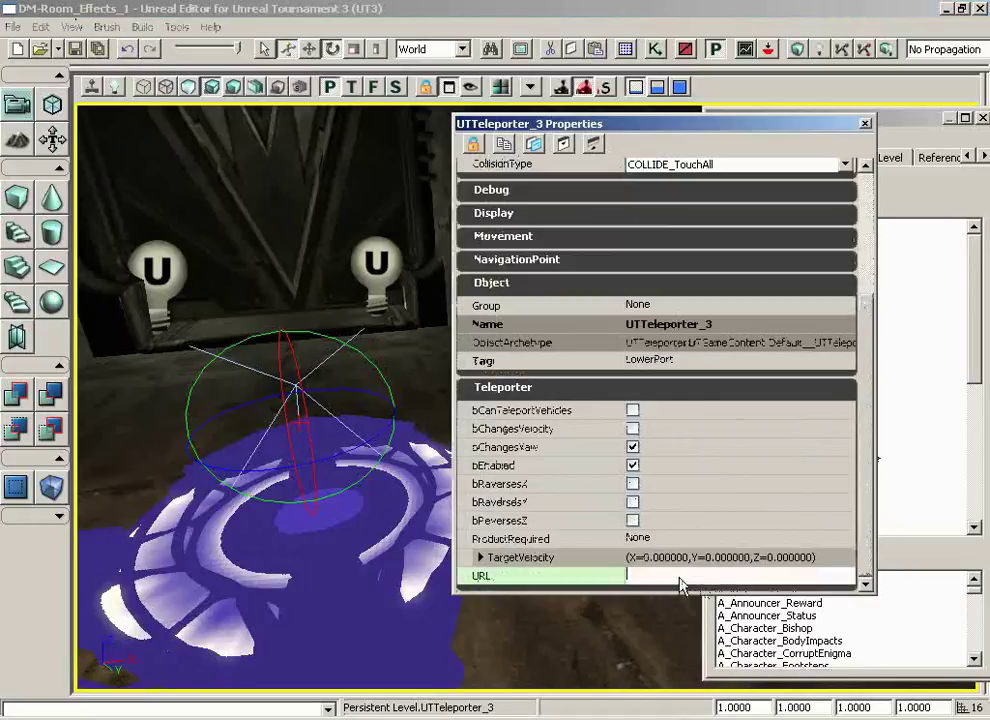
{"action": "type", "text": "Upp"}
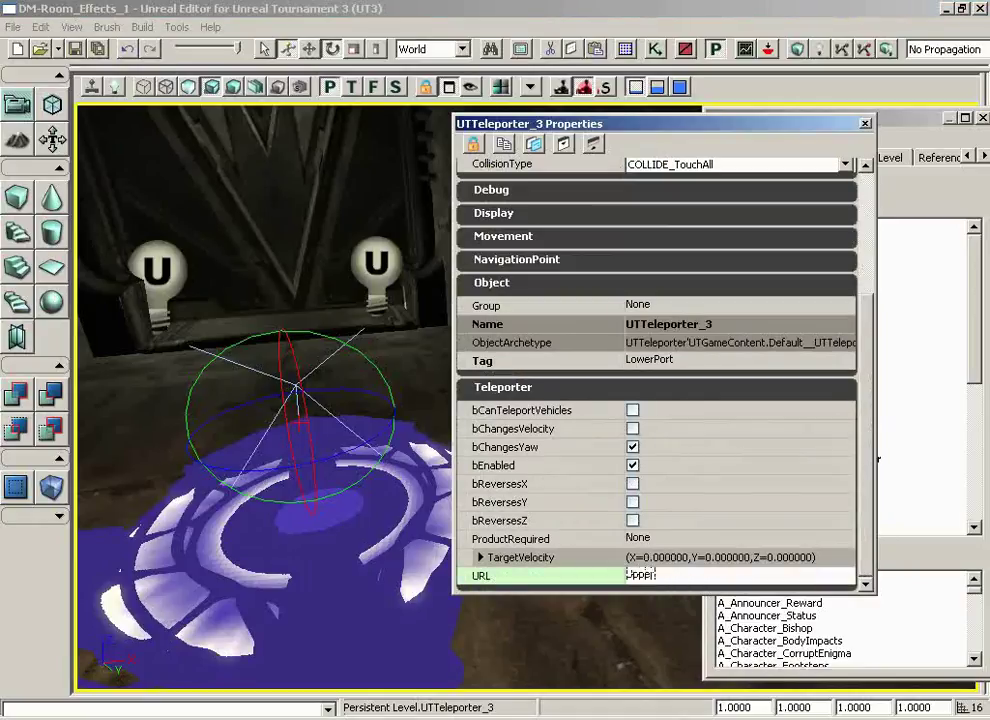
{"action": "type", "text": "erPort"}
{"action": "key", "text": "Return"}
{"action": "type", "text": "\\"}
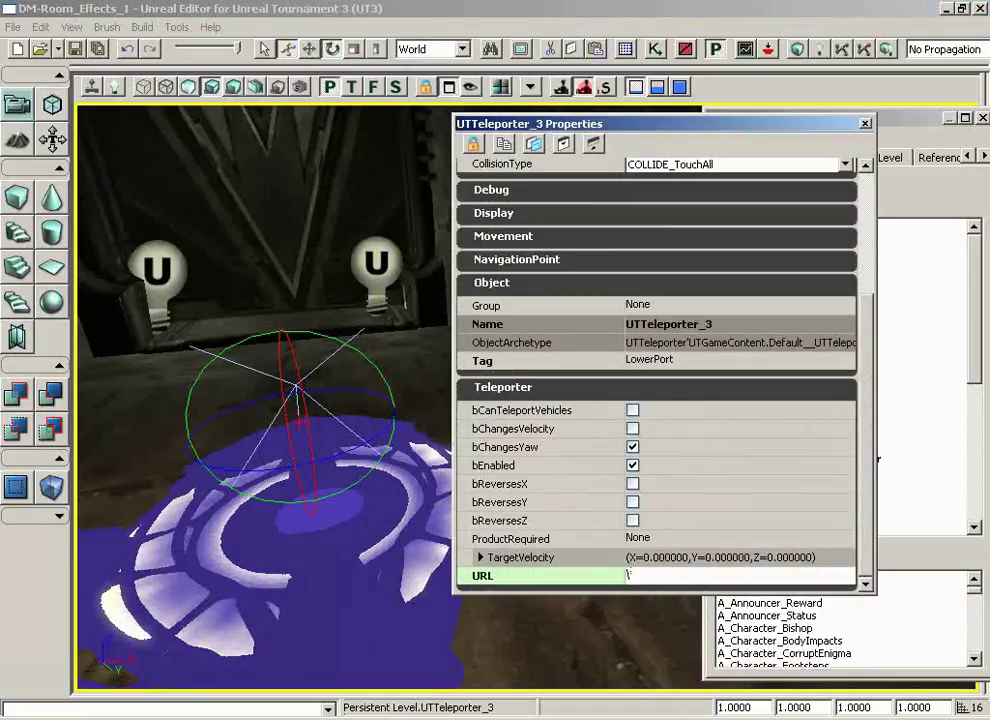
{"action": "type", "text": "UpperPort"}
{"action": "key", "text": "Return"}
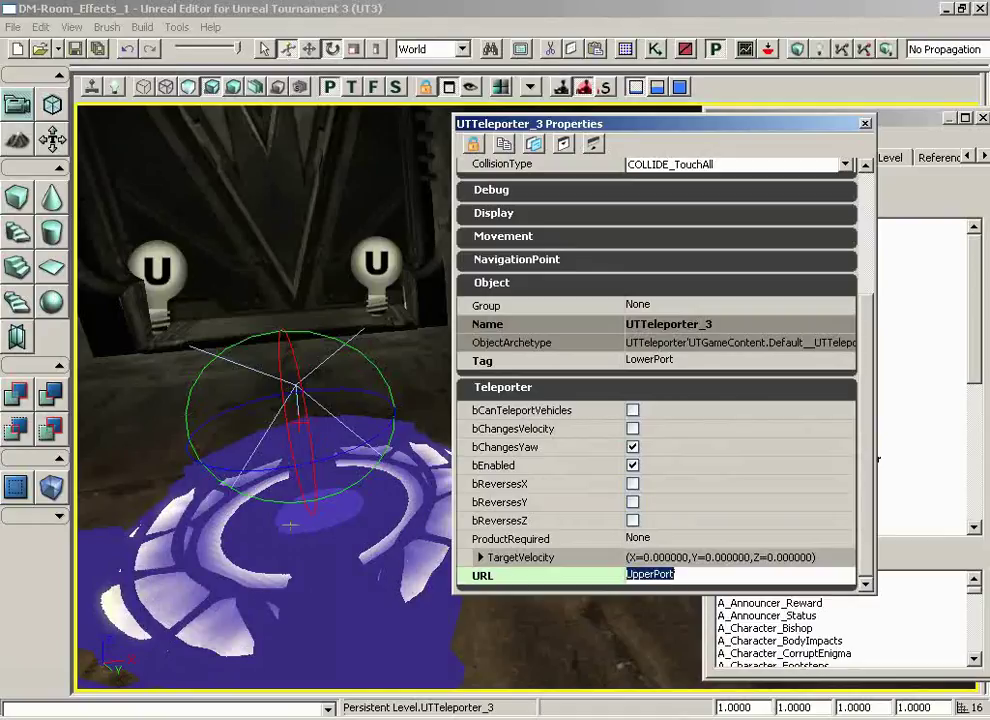
Step: Rebuild the level's AI paths and dismiss the map check report
{"action": "left_click", "coordinate": [845, 52]}
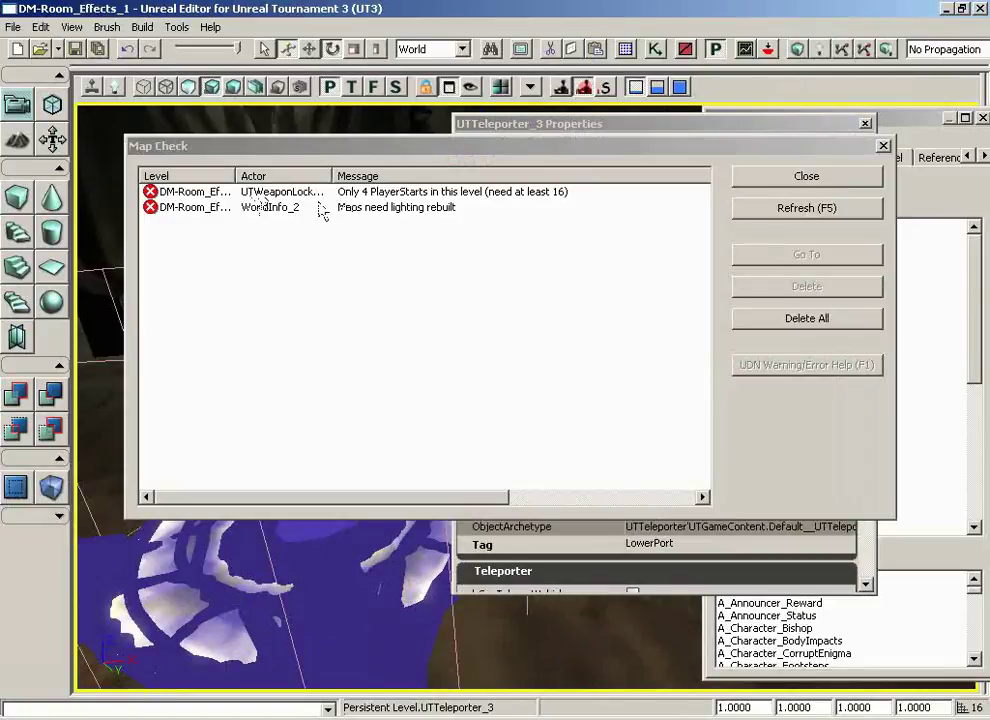
{"action": "left_click", "coordinate": [805, 177]}
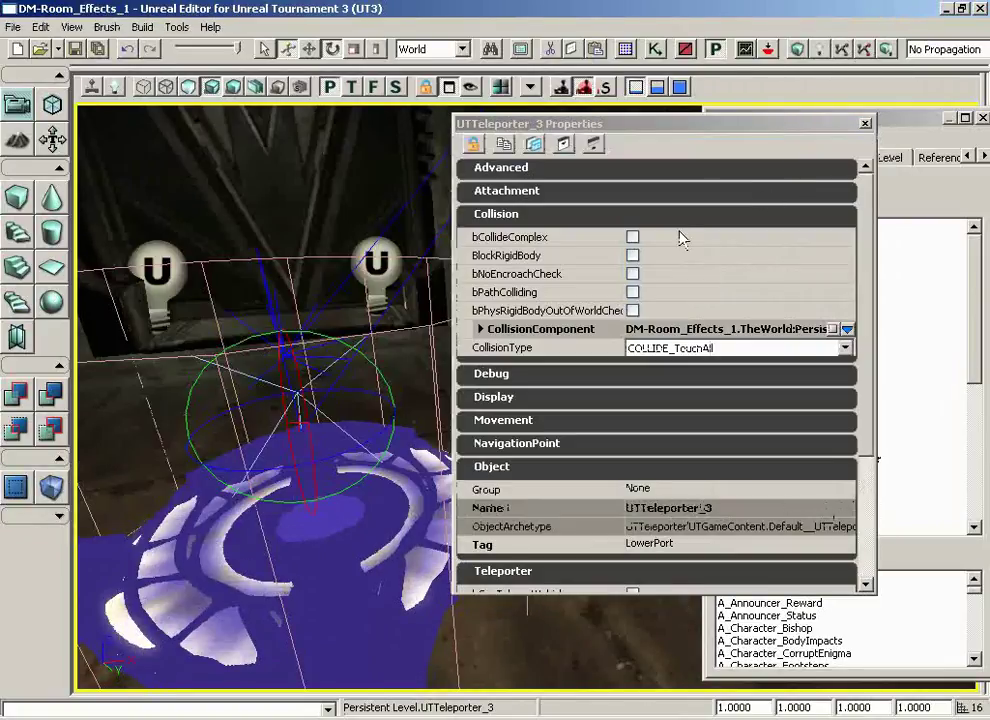
Step: Start an in-editor play session from the metal walkway floor outside the teleporter room
{"action": "middle_click_drag", "start_coordinate": [380, 419], "coordinate": [380, 370]}
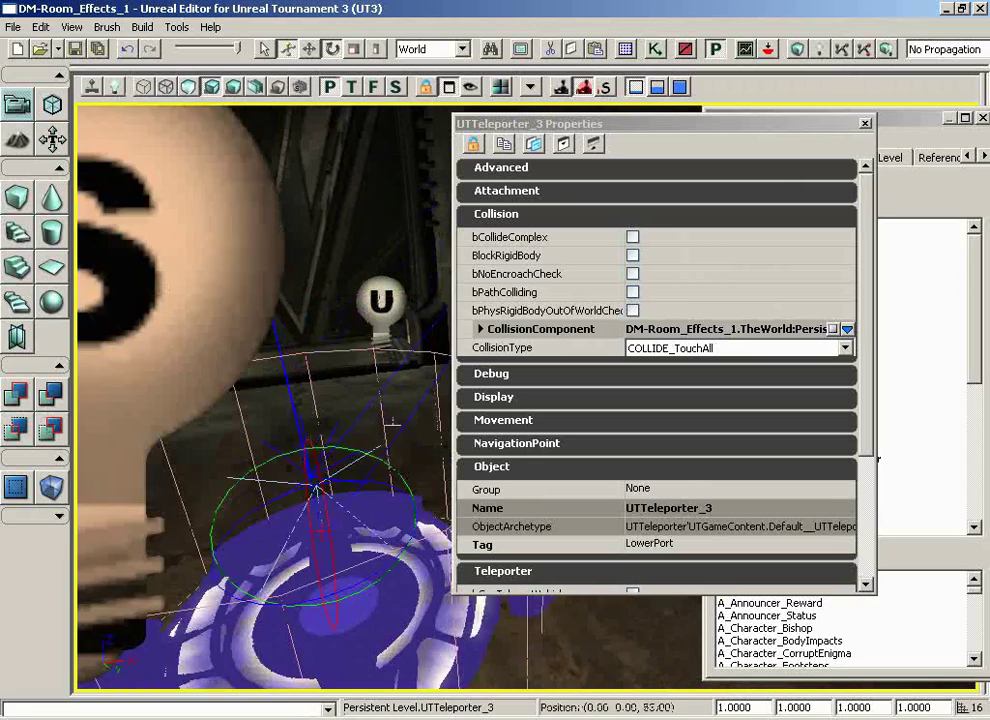
{"action": "right_click_drag", "start_coordinate": [380, 419], "coordinate": [368, 394]}
{"action": "left_click_drag", "start_coordinate": [380, 419], "coordinate": [385, 104]}
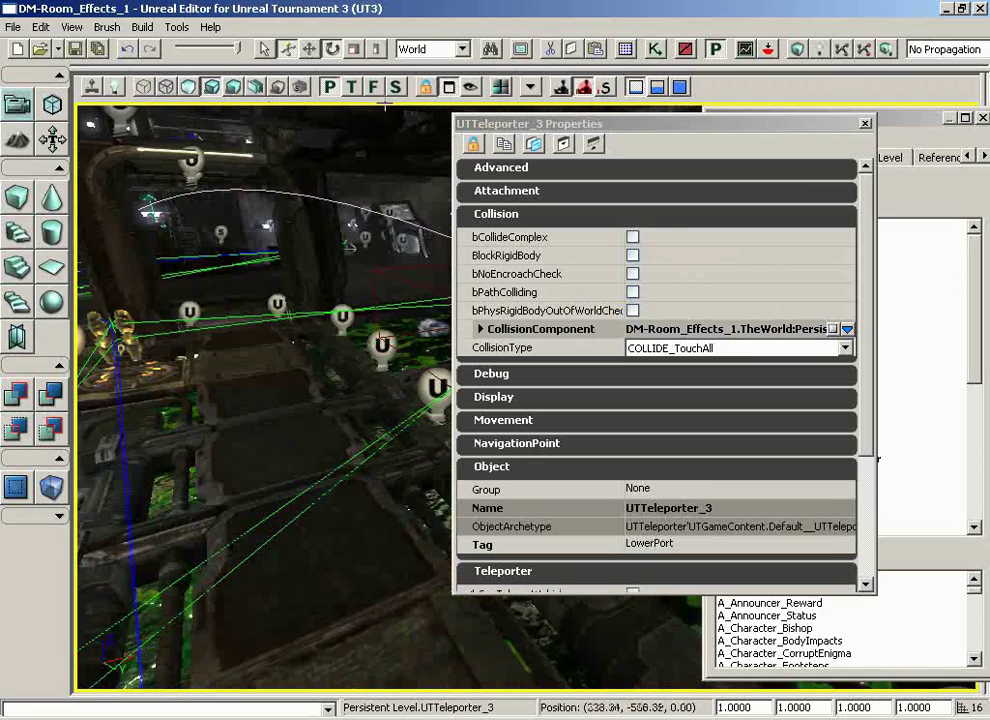
{"action": "right_click_drag", "start_coordinate": [340, 534], "coordinate": [338, 612]}
{"action": "left_click_drag", "start_coordinate": [338, 612], "coordinate": [345, 541]}
{"action": "right_click", "coordinate": [346, 541]}
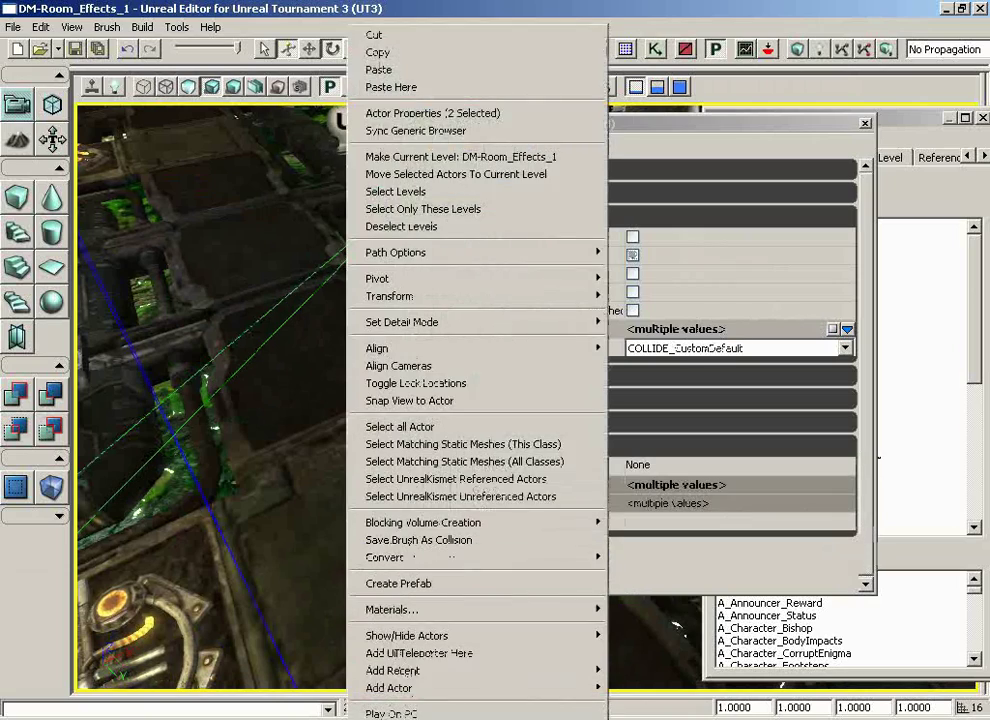
{"action": "left_click", "coordinate": [430, 713]}
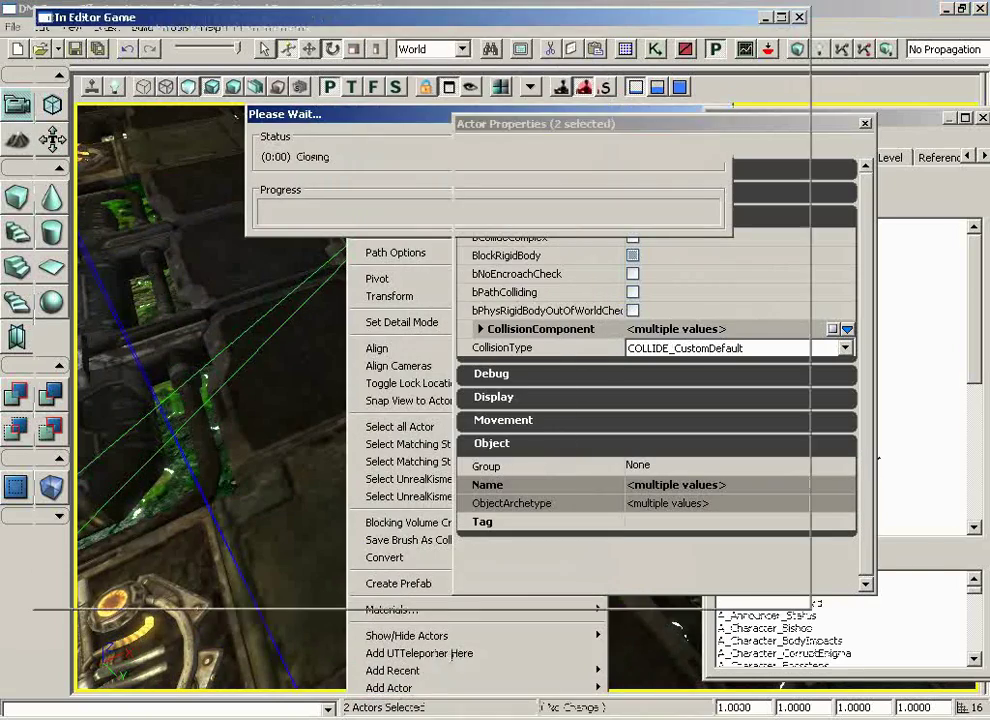
Step: Test the teleporter link by walking through the portal in the dark room and back through the one at the other end
{"action": "key", "text": "w"}
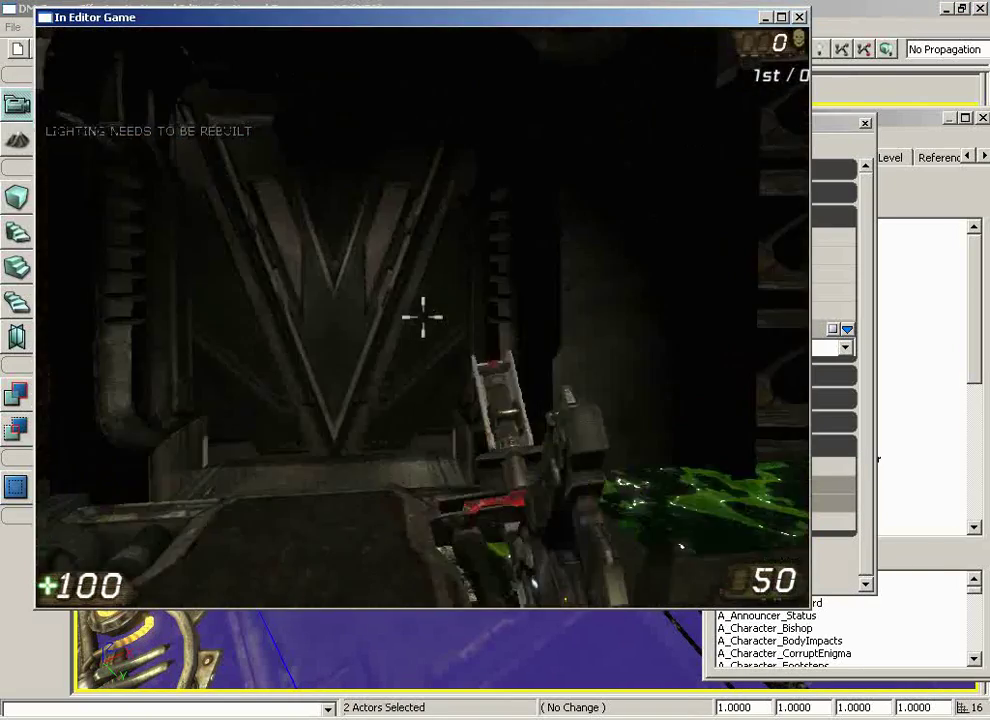
{"action": "key", "text": "w"}
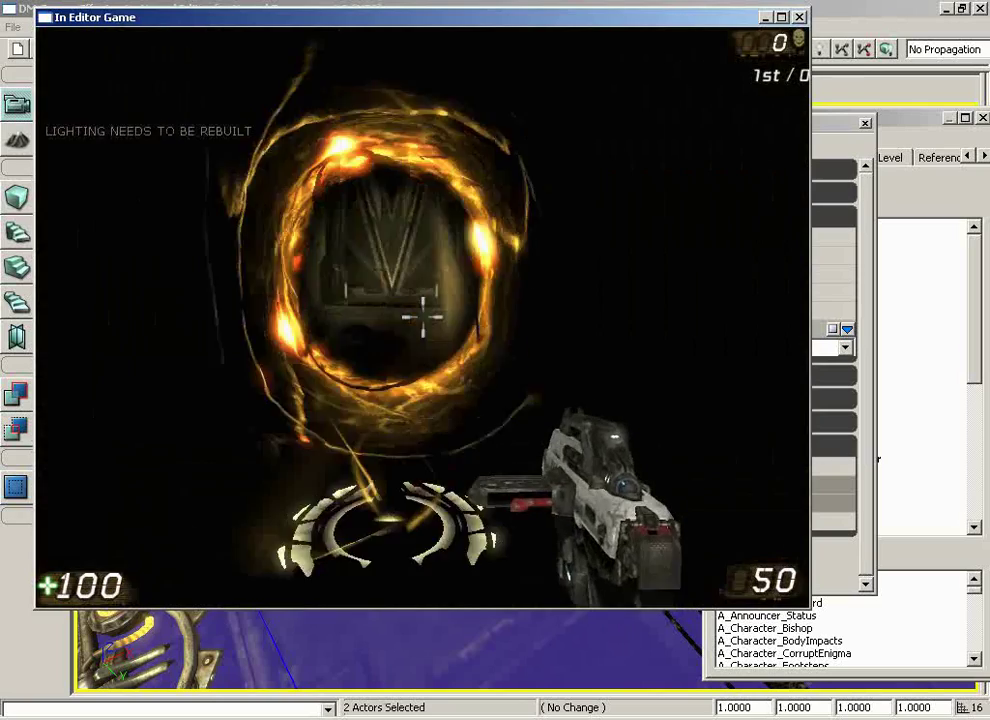
{"action": "key", "text": "w"}
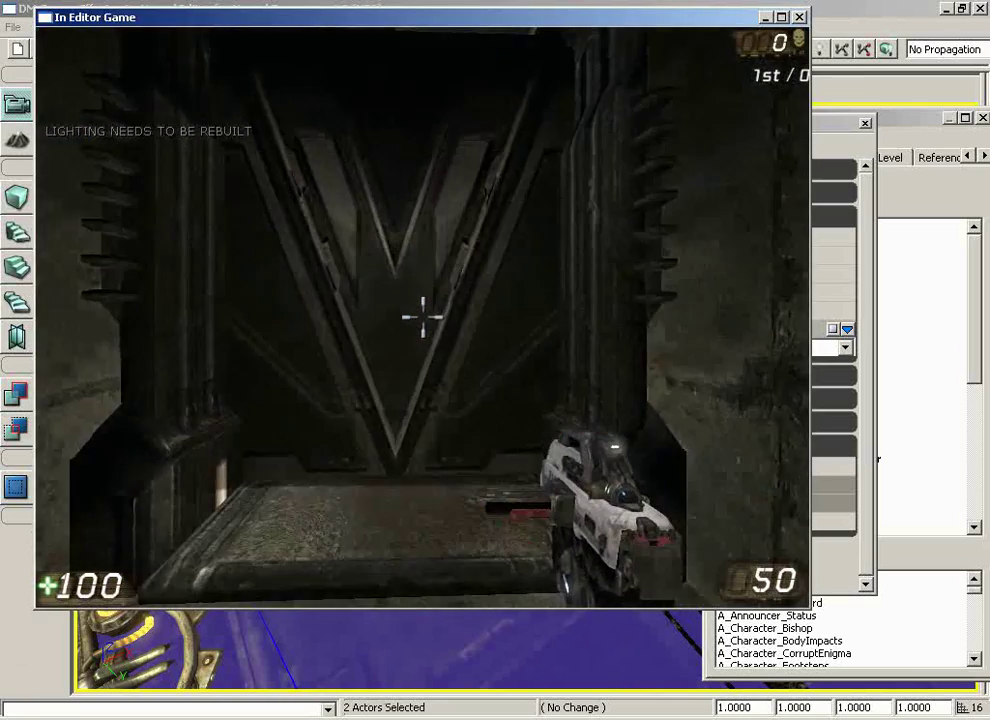
{"action": "key", "text": "s"}
{"action": "key", "text": "s"}
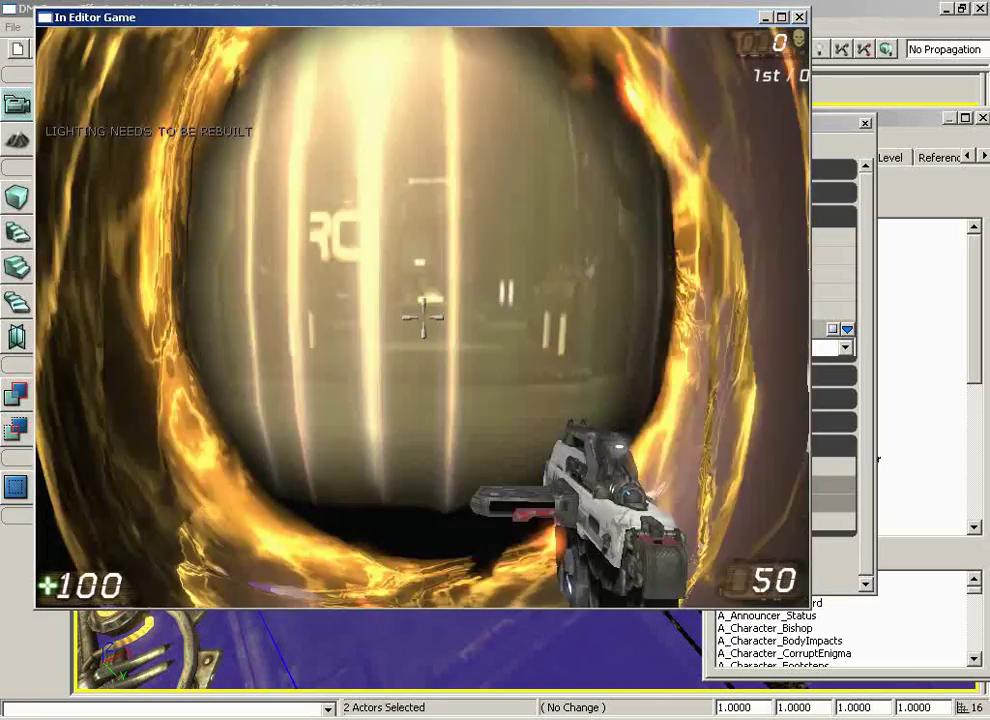
{"action": "key", "text": "w"}
{"action": "key", "text": "w"}
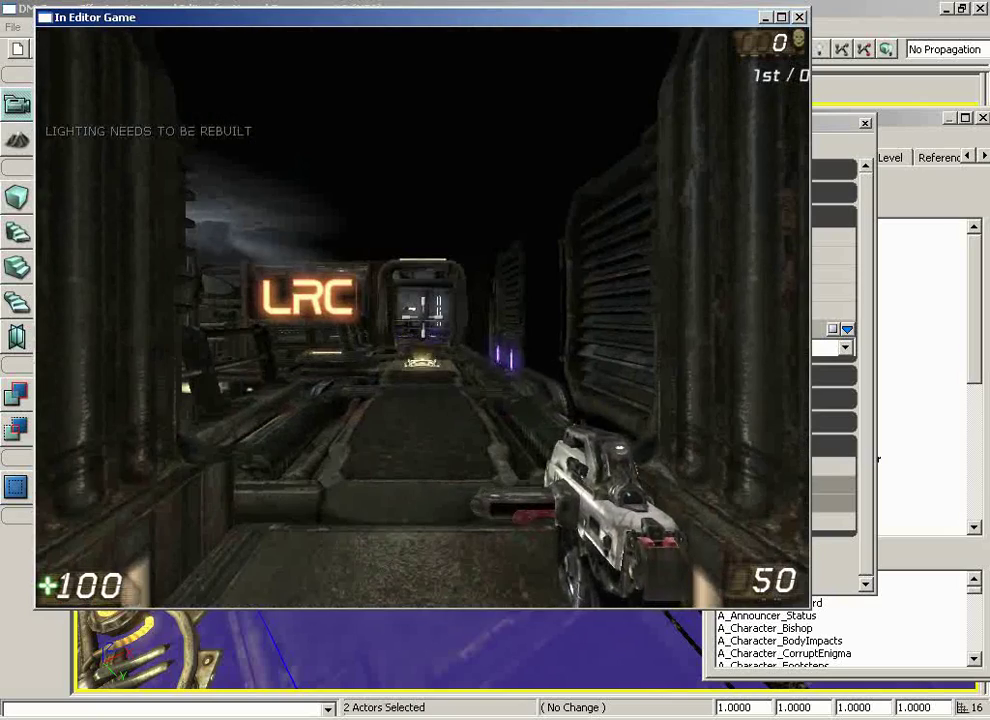
Step: Walk through the teleporter once more, fire the weapon at the portal, and end the play session
{"action": "key", "text": "s"}
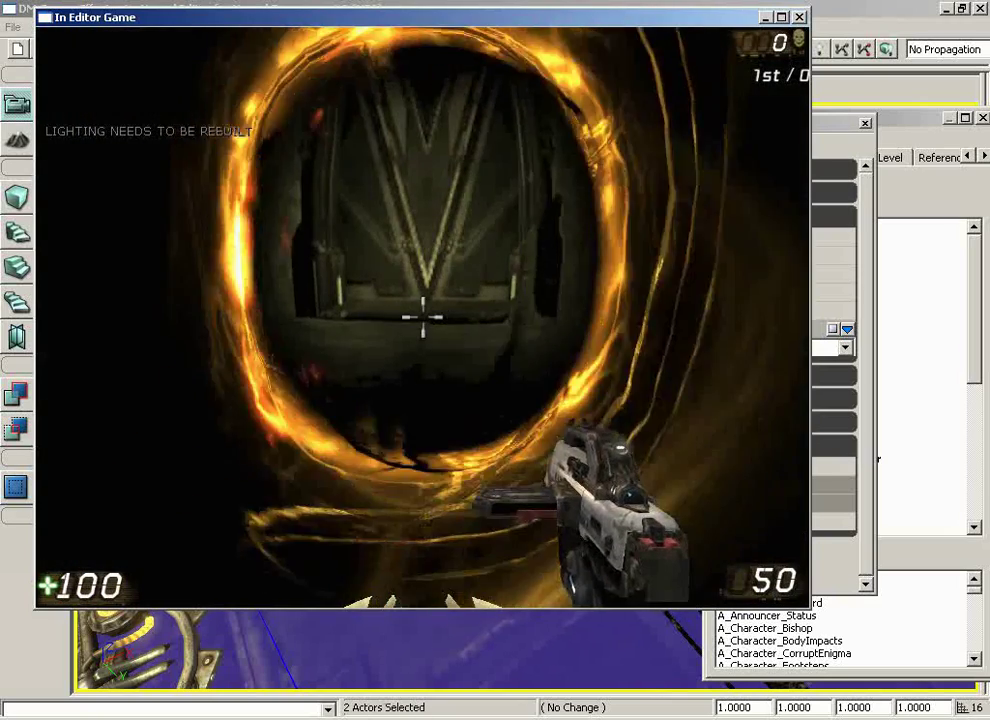
{"action": "key", "text": "w"}
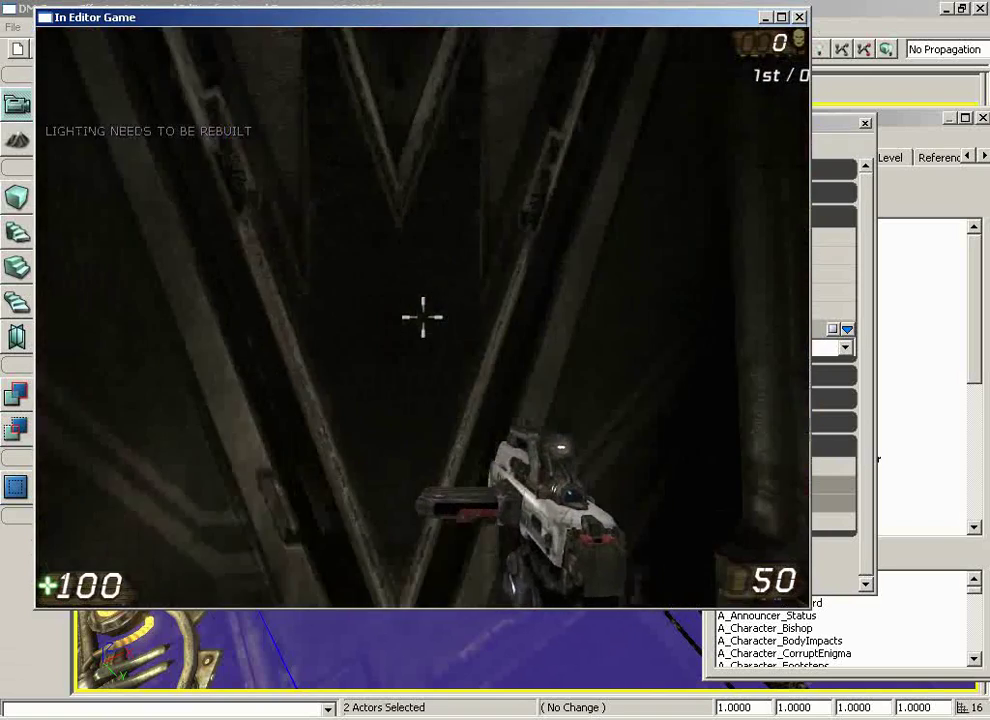
{"action": "key", "text": "w"}
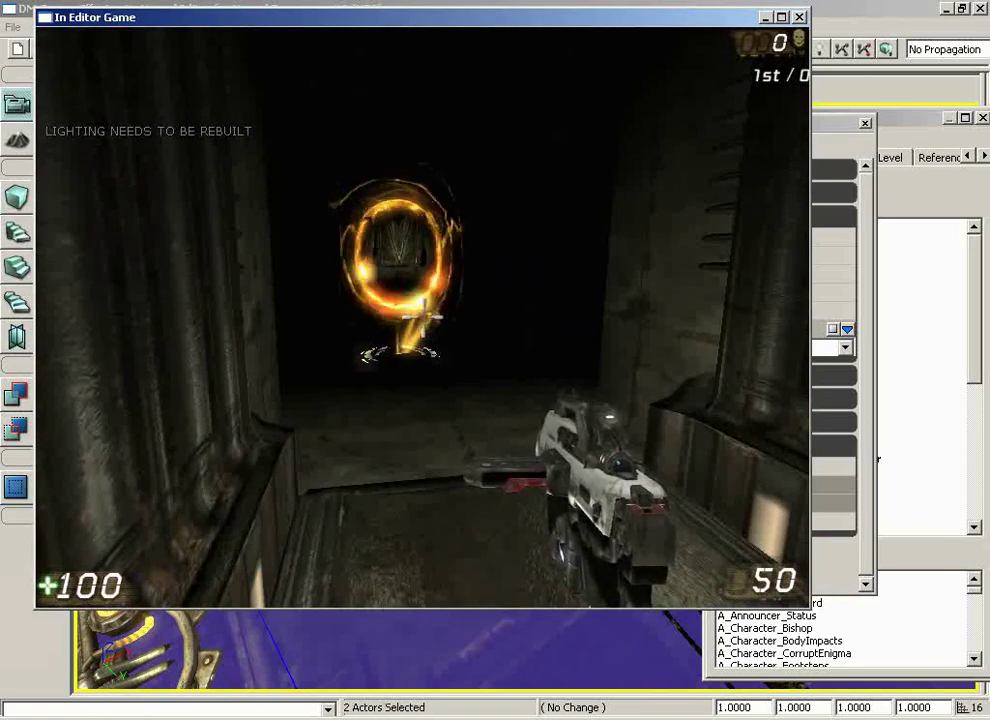
{"action": "key", "text": "w"}
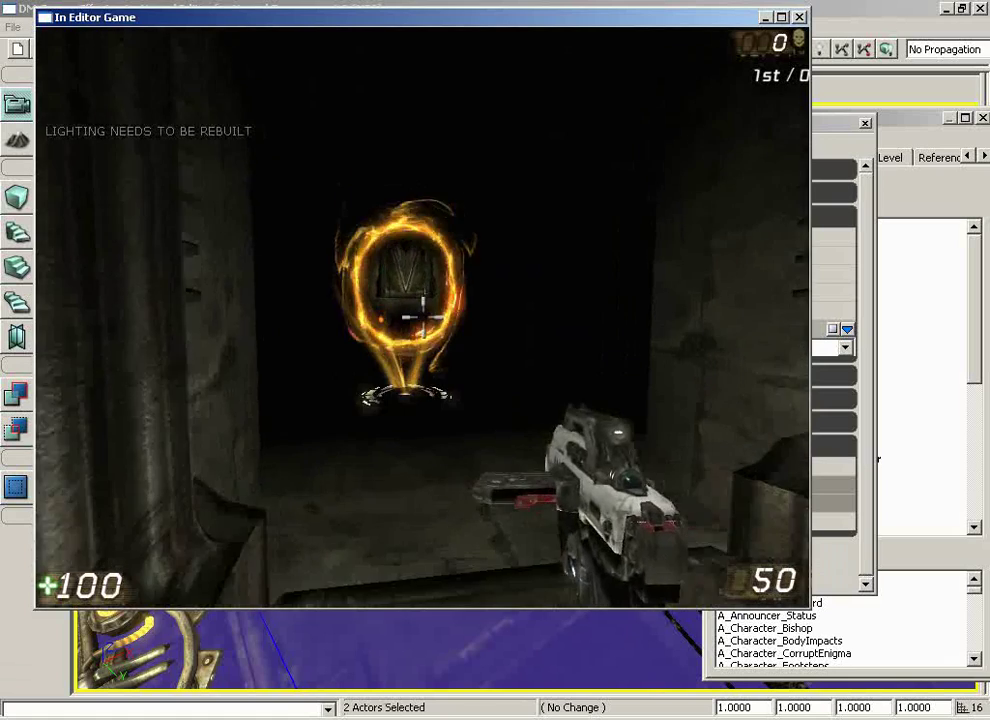
{"action": "left_click", "coordinate": [422, 318]}
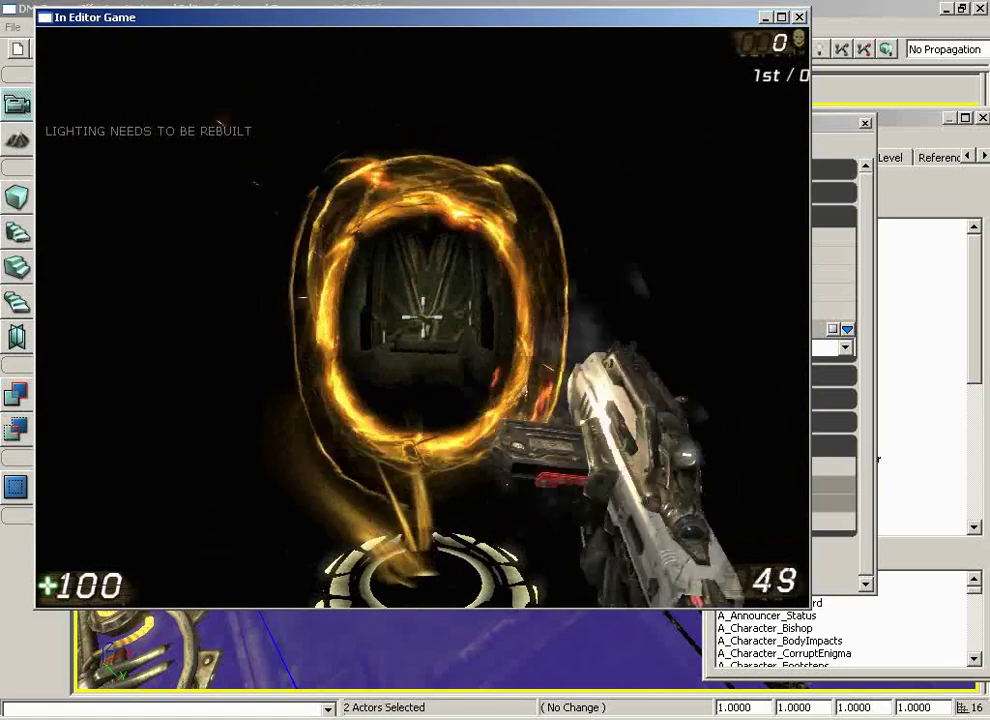
{"action": "left_click", "coordinate": [422, 318]}
{"action": "key", "text": "Escape"}
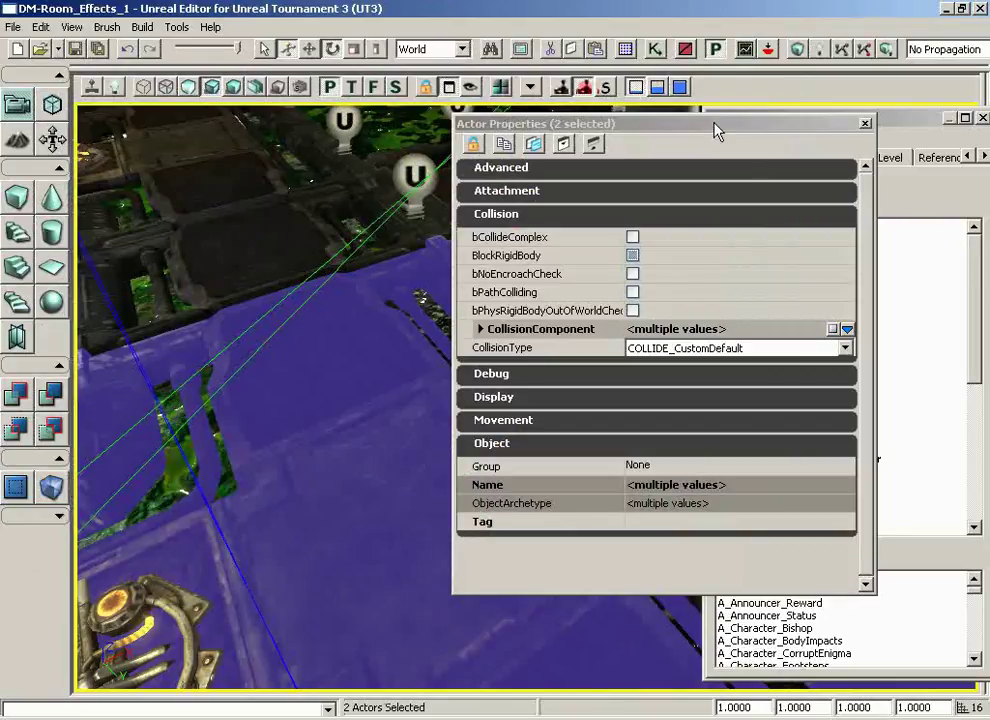
Step: Close the properties window of the two selected actors
{"action": "left_click", "coordinate": [866, 124]}
{"action": "middle_click_drag", "start_coordinate": [510, 389], "coordinate": [477, 318]}
{"action": "right_click_drag", "start_coordinate": [477, 318], "coordinate": [460, 200]}
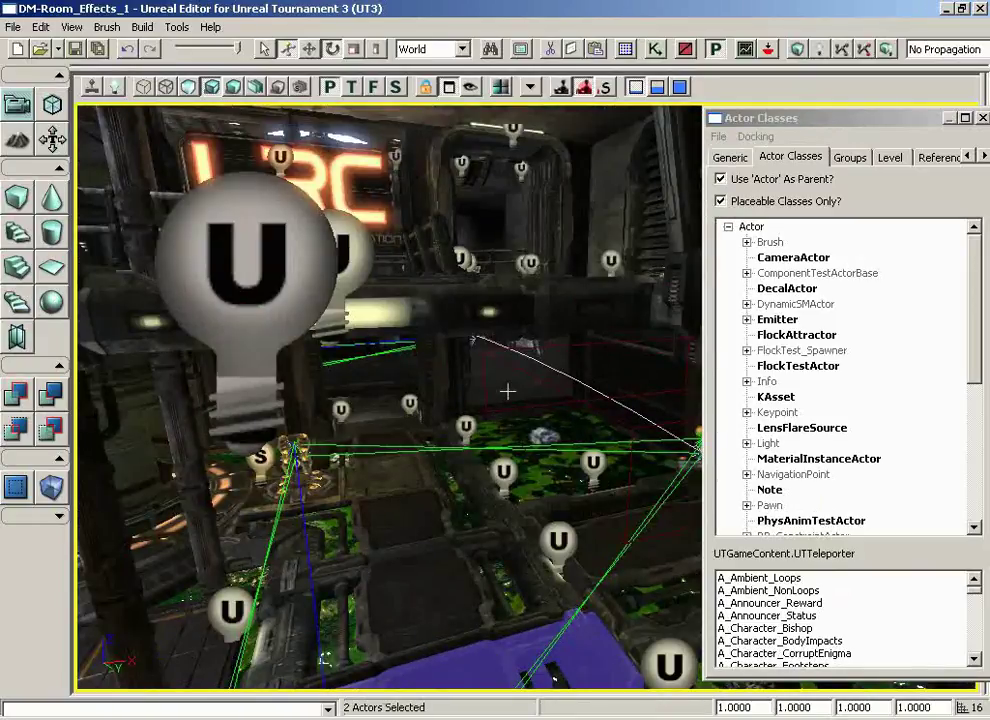